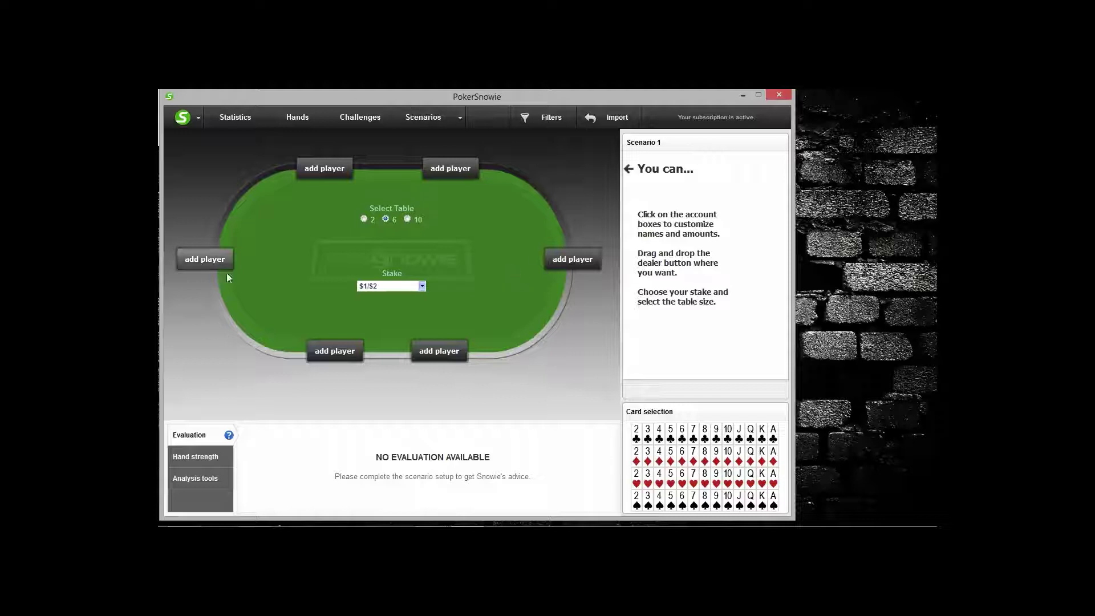
Add the first player on the dealer button, with the stake at $0.5/$1 and that player's stack at $100
left_click(435, 365)
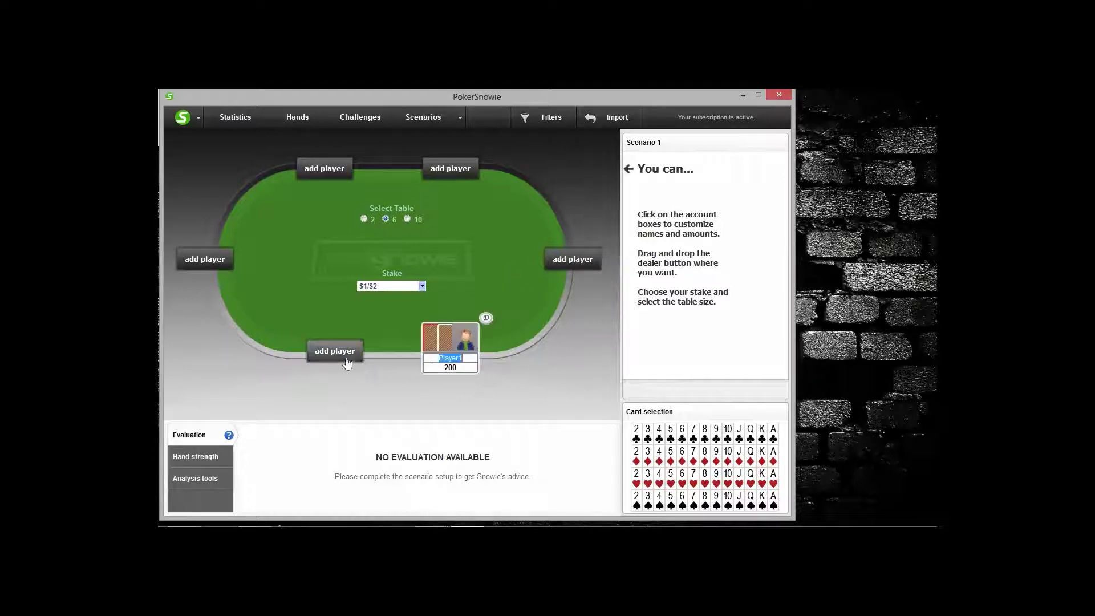
left_click(415, 286)
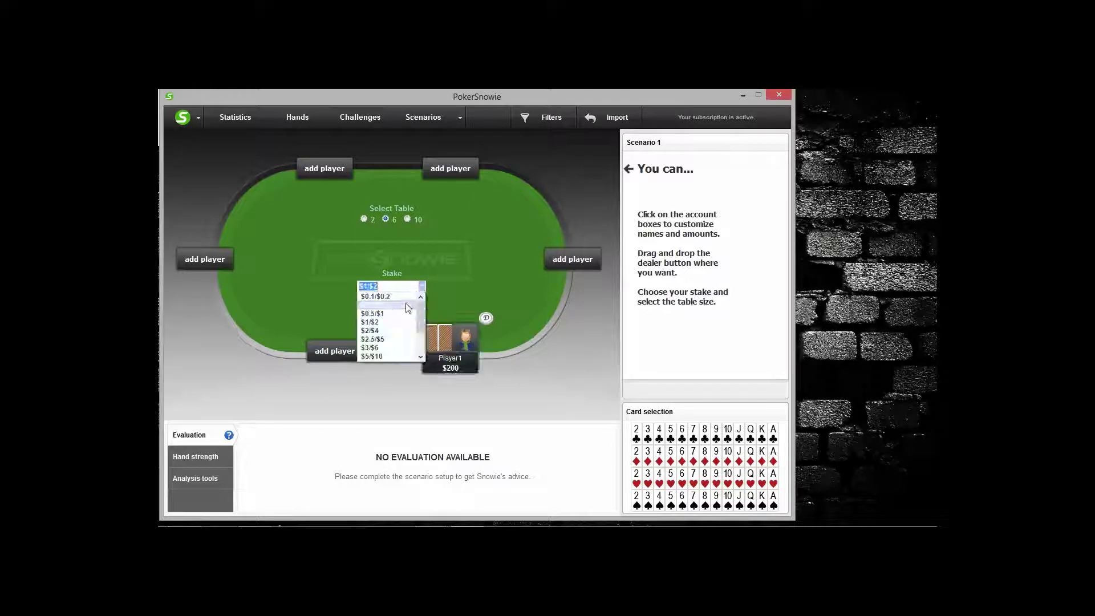
left_click(398, 315)
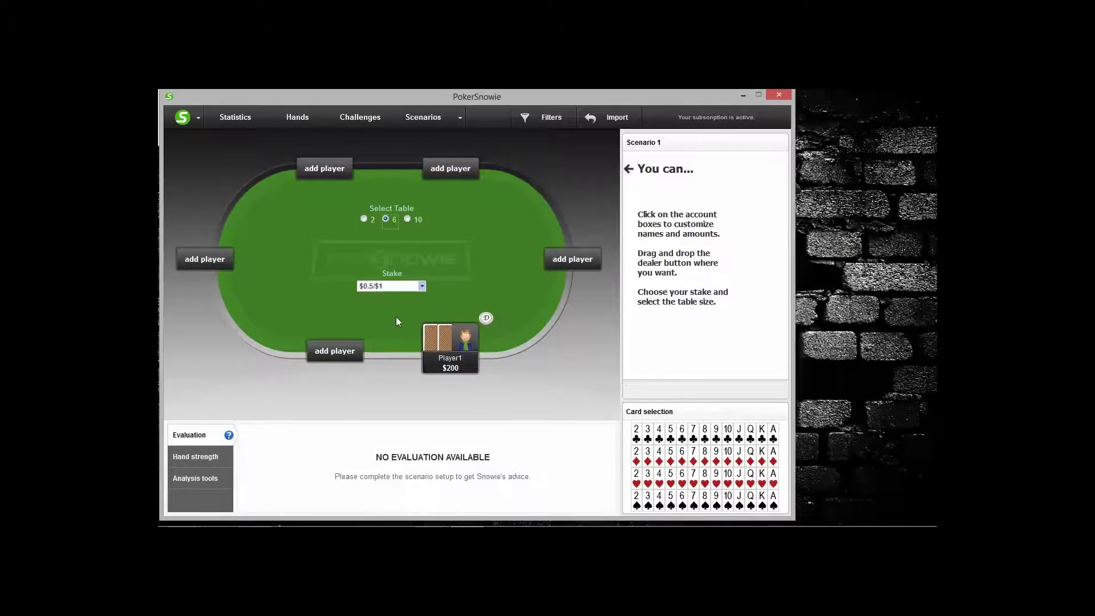
left_click(435, 368)
left_click_drag(435, 367, 475, 366)
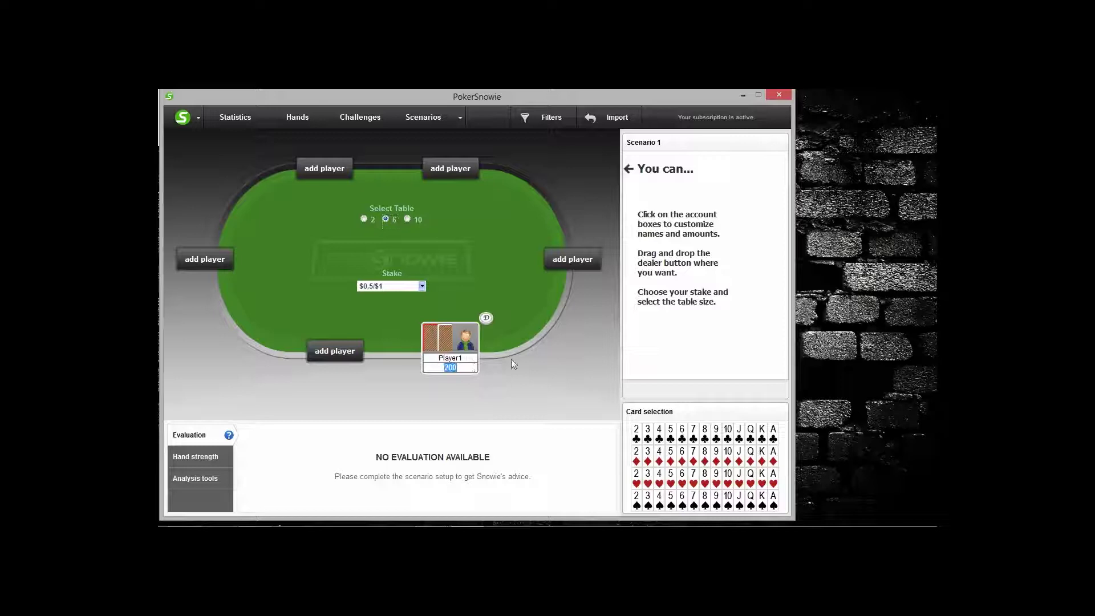
type("100")
key("Return")
Fill the five remaining empty seats at the table with players
left_click(341, 354)
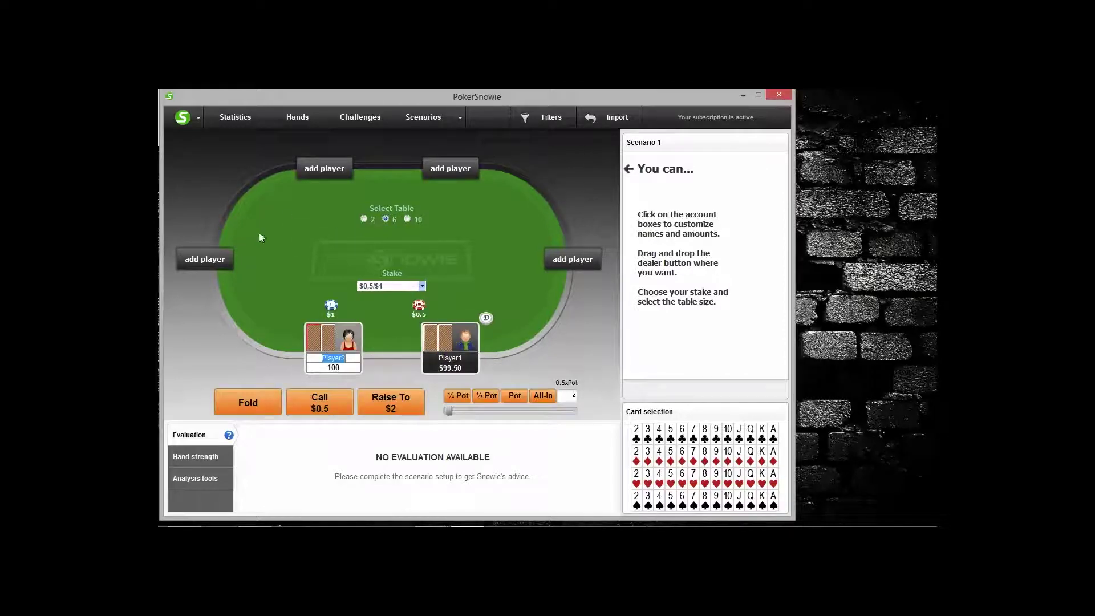
left_click(202, 260)
left_click(325, 169)
left_click(451, 169)
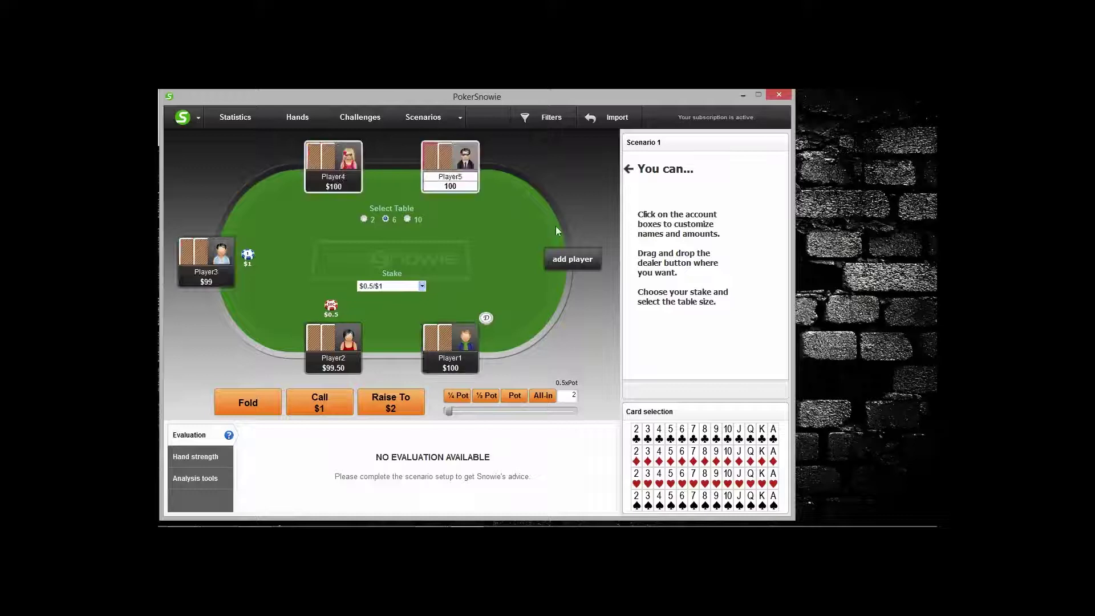
left_click(567, 259)
Rename the small blind player Hero and the big blind player Villain
left_click(347, 359)
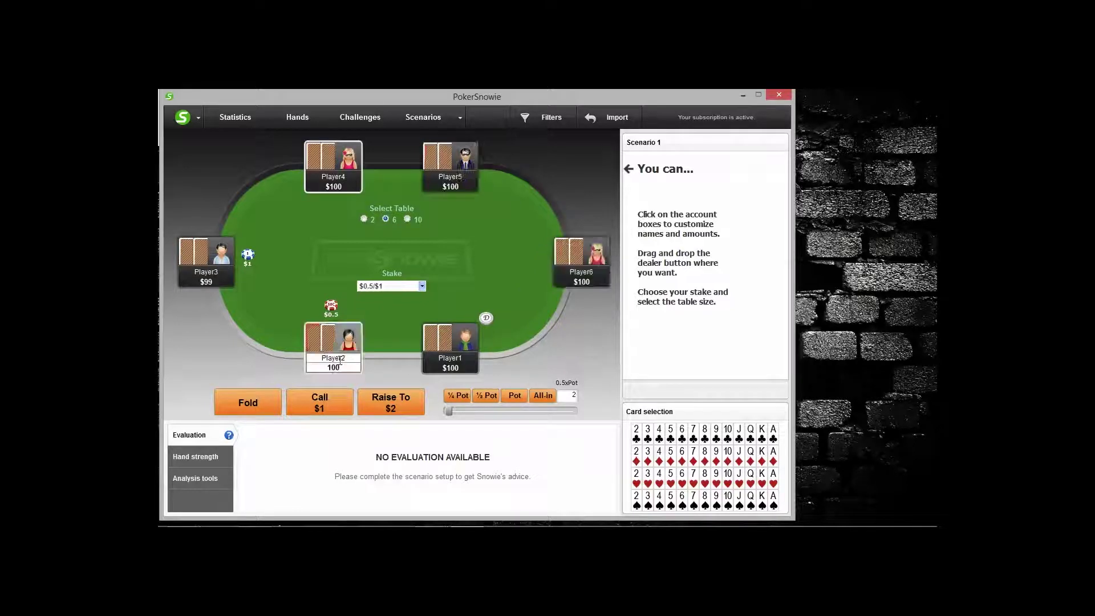
left_click_drag(325, 358, 356, 364)
type("Hero")
left_click(212, 272)
left_click_drag(219, 272, 181, 272)
type("Villain")
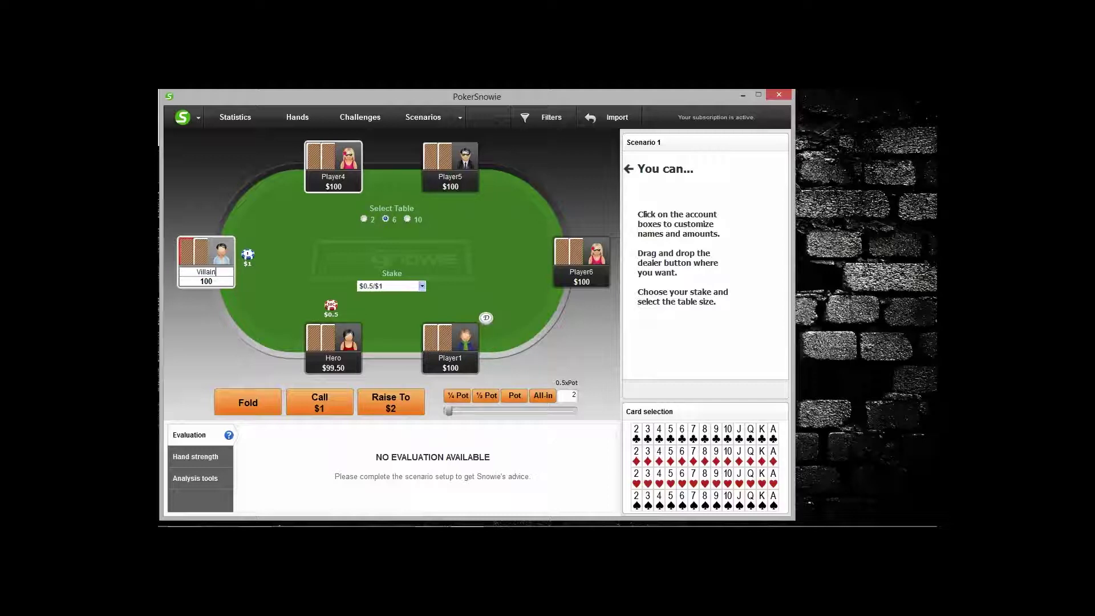
left_click(423, 235)
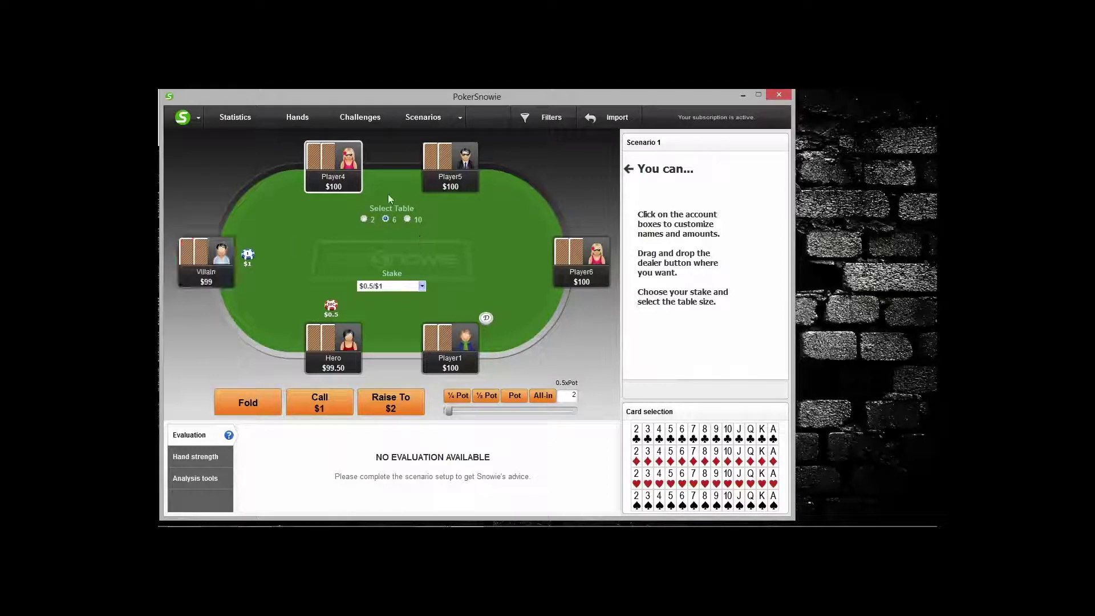
Fold Player4 preflop and give Hero the ace of spades and king of diamonds as hole cards
left_click(254, 412)
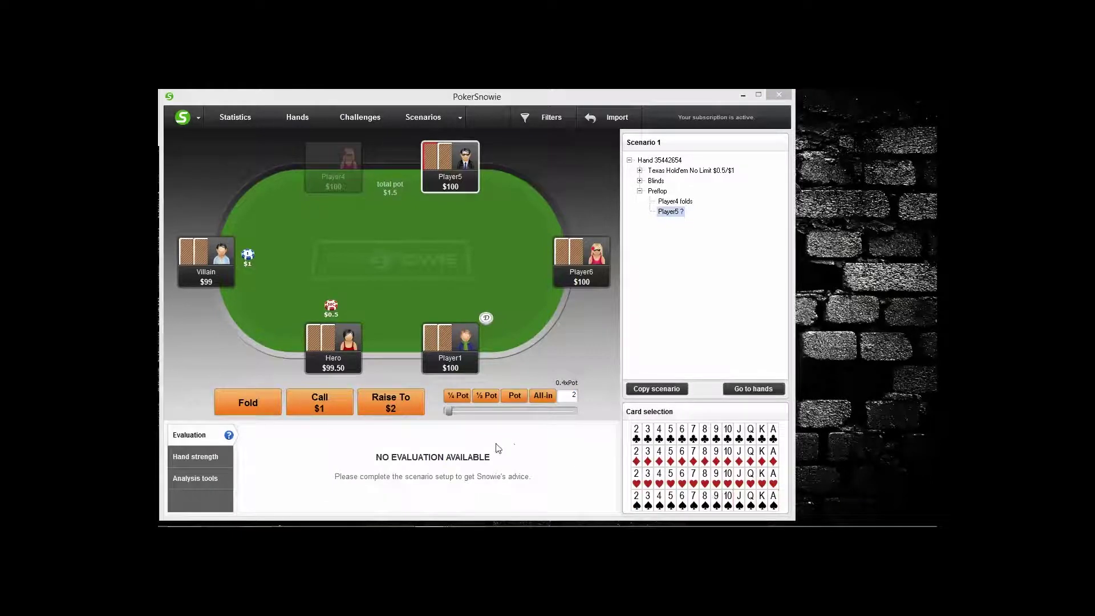
left_click(311, 344)
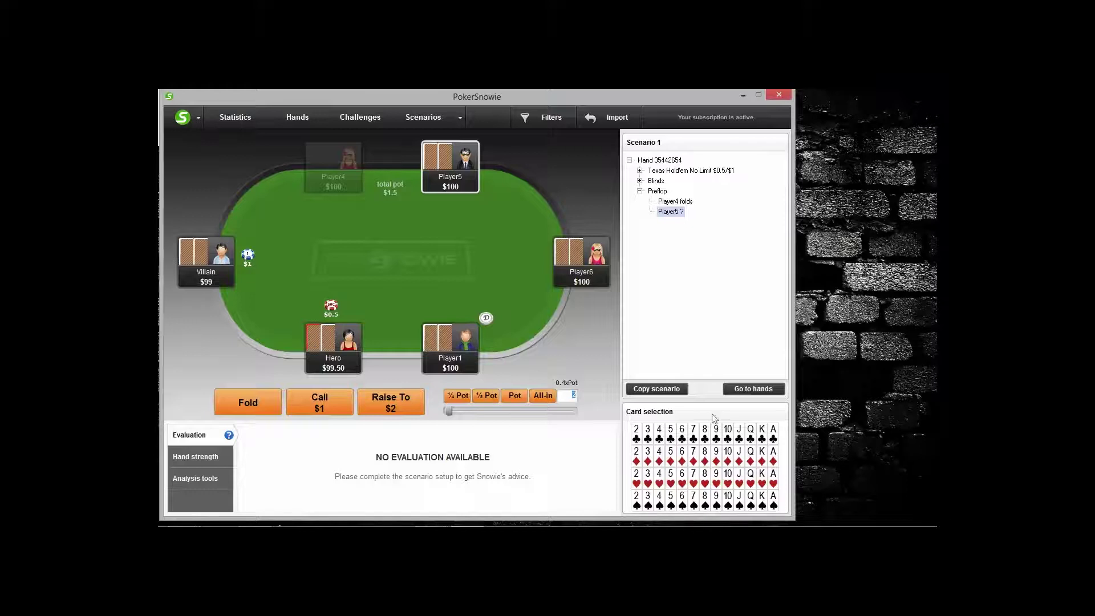
left_click(773, 502)
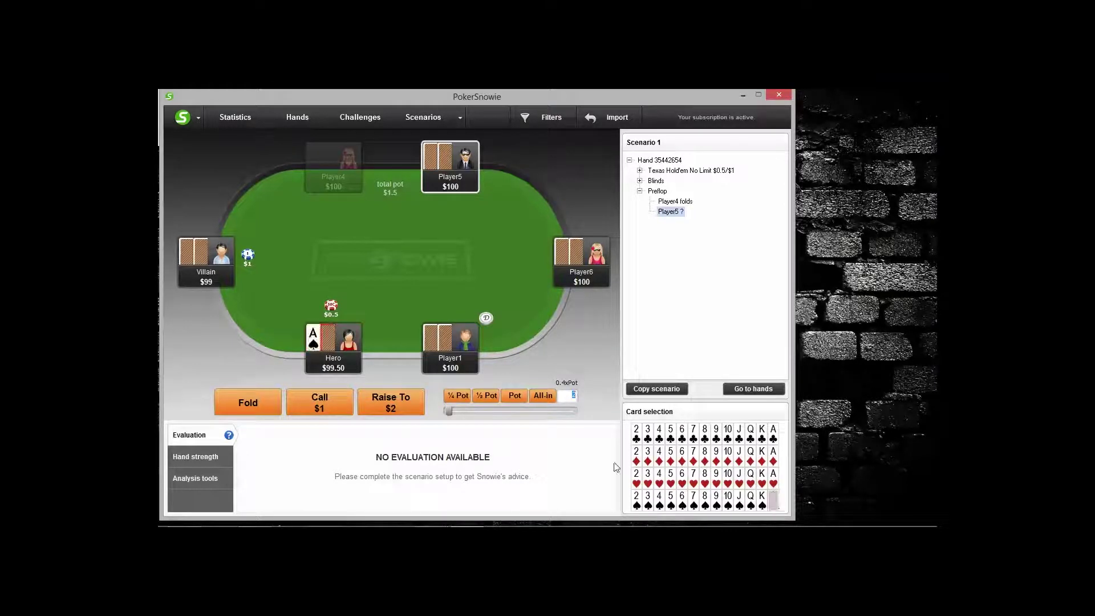
left_click(765, 460)
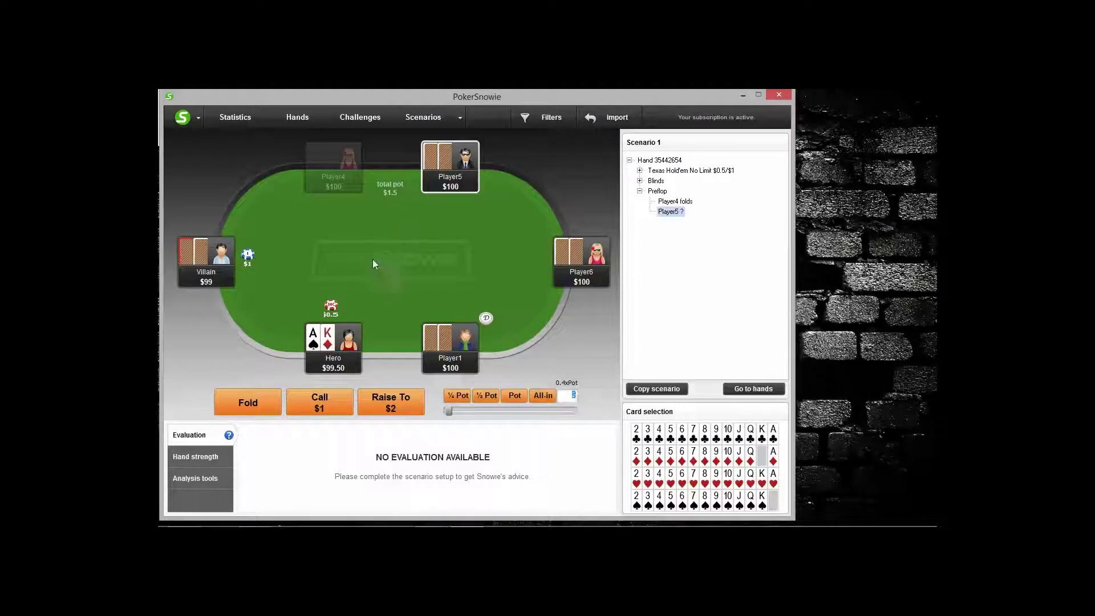
Fold Player5, Player6 and Player1 so that the preflop action reaches Hero
left_click(223, 410)
left_click(233, 410)
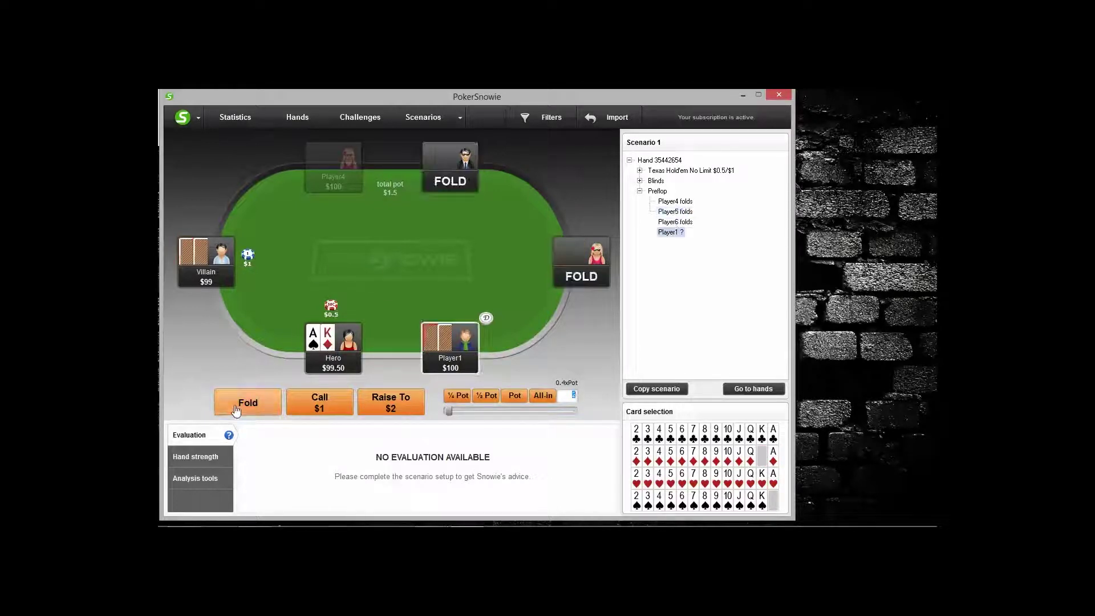
left_click(235, 409)
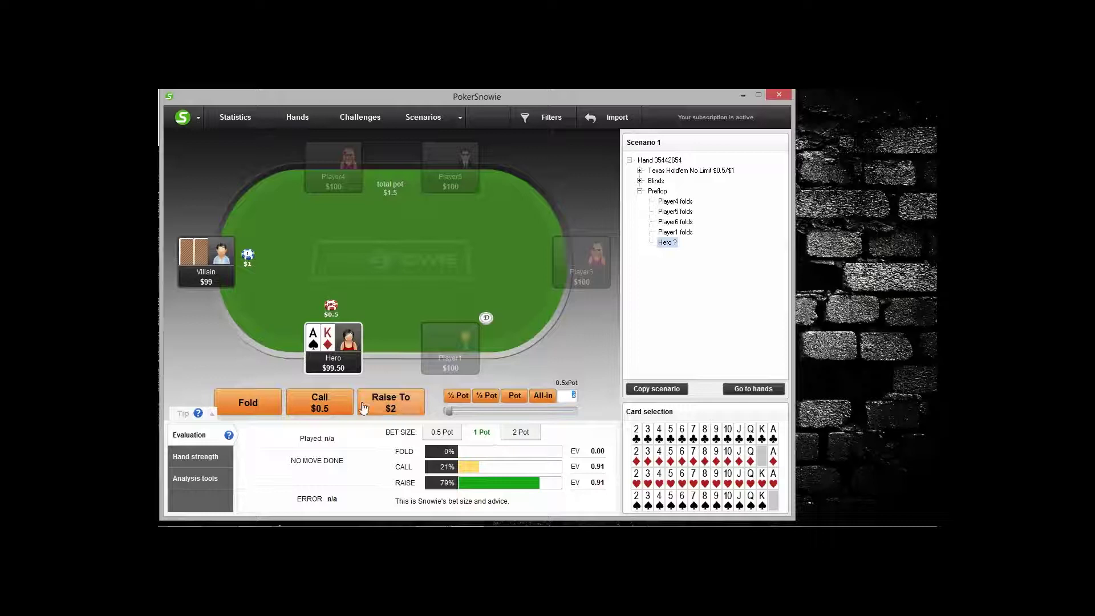
Look over the hand strength and analysis tools for Hero's preflop decision, then return to the evaluation
left_click(215, 459)
left_click(215, 472)
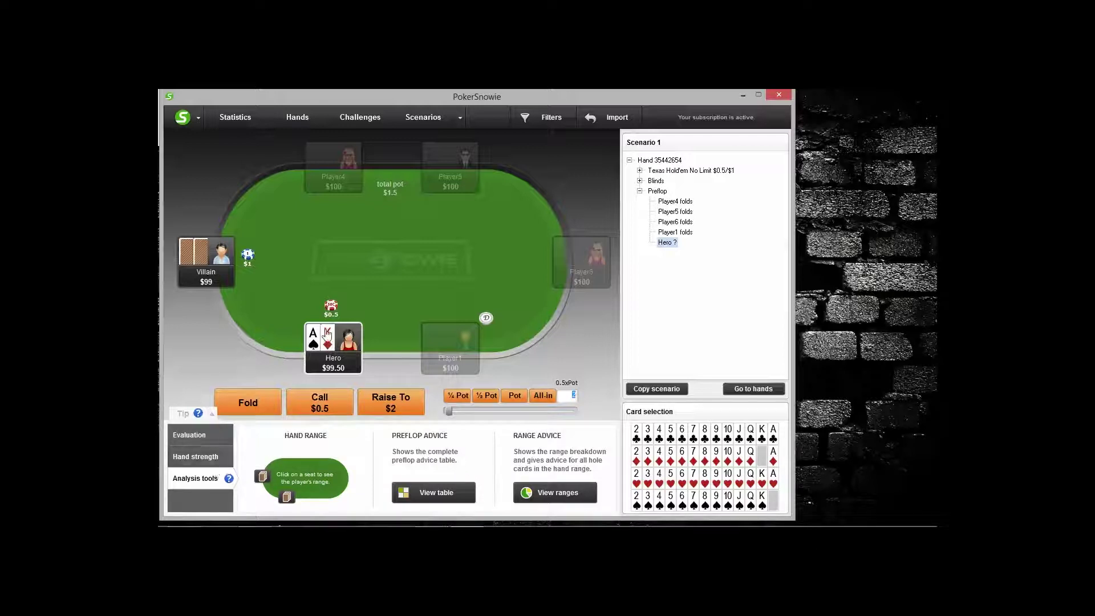
left_click(189, 438)
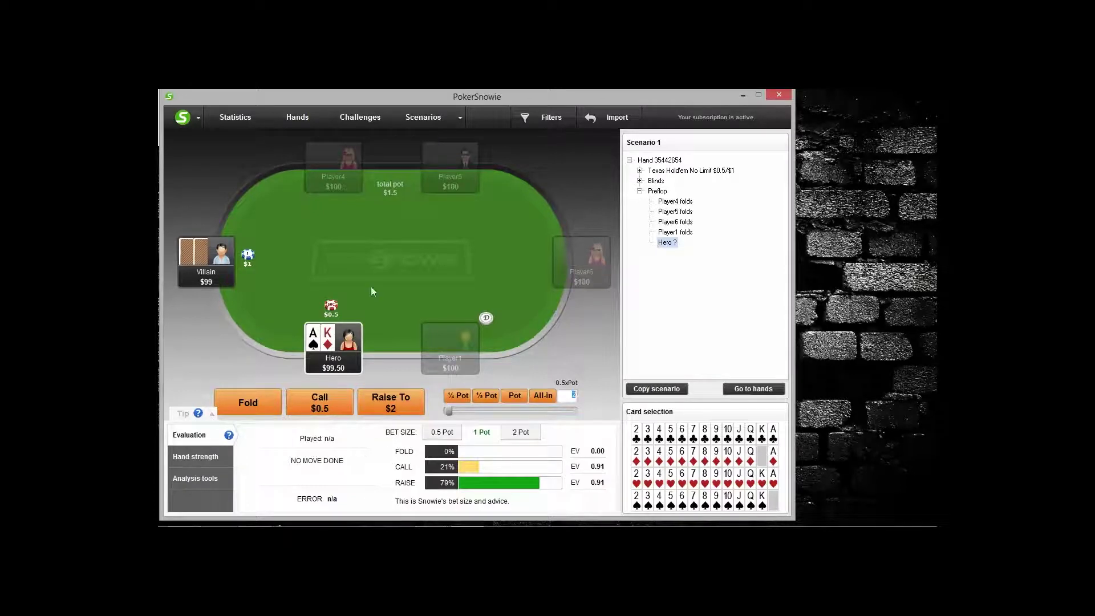
Make Hero raise pot size to $3 preflop and have Villain call
left_click(515, 395)
left_click(388, 399)
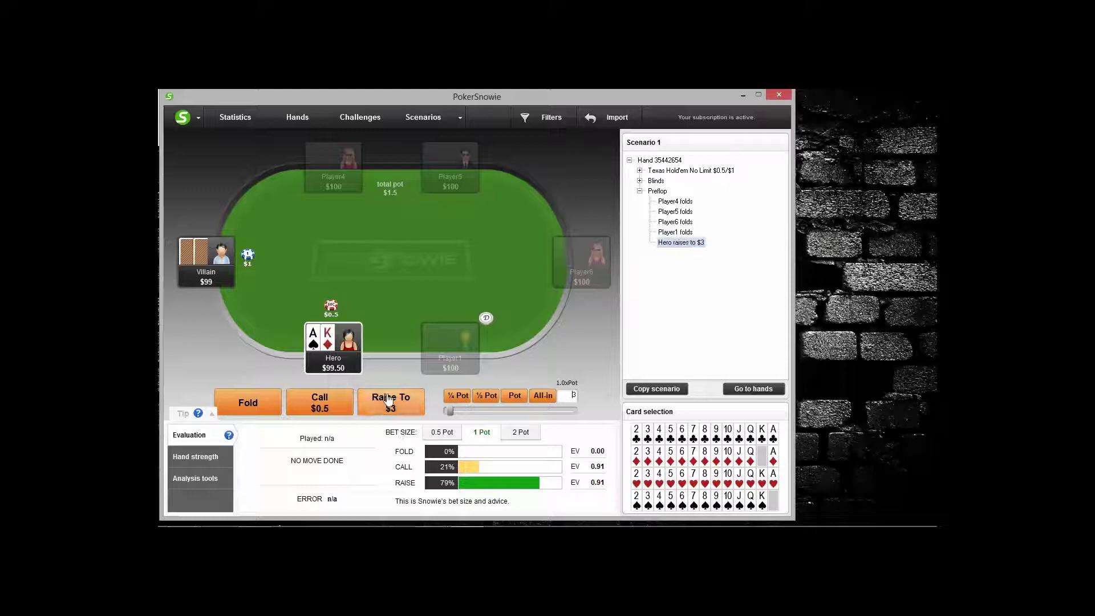
left_click(331, 404)
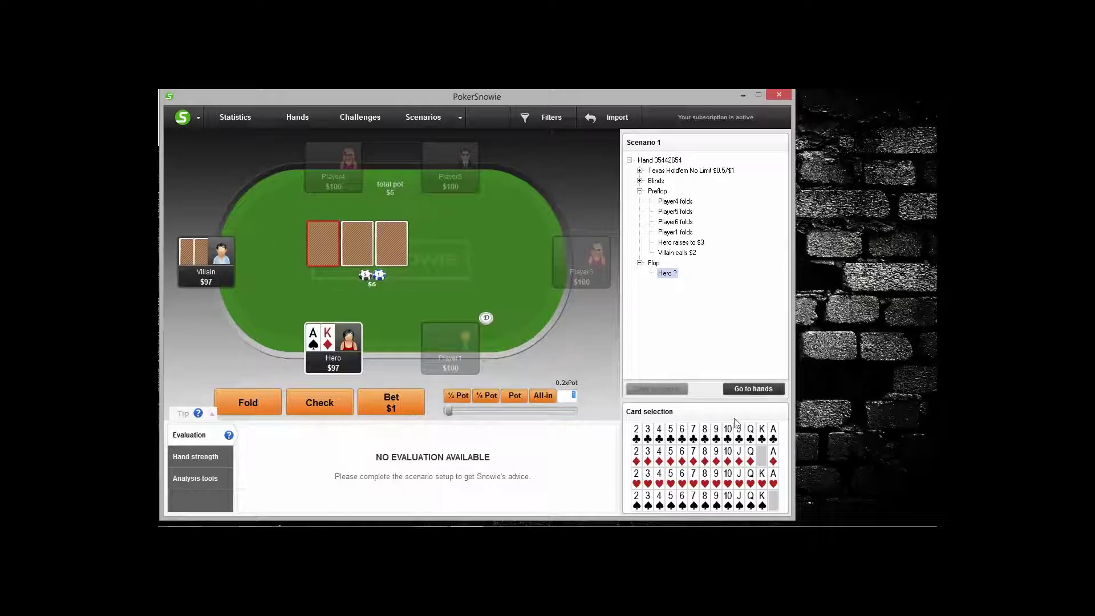
Set the flop to the four of diamonds, ten of spades and six of spades
left_click(659, 458)
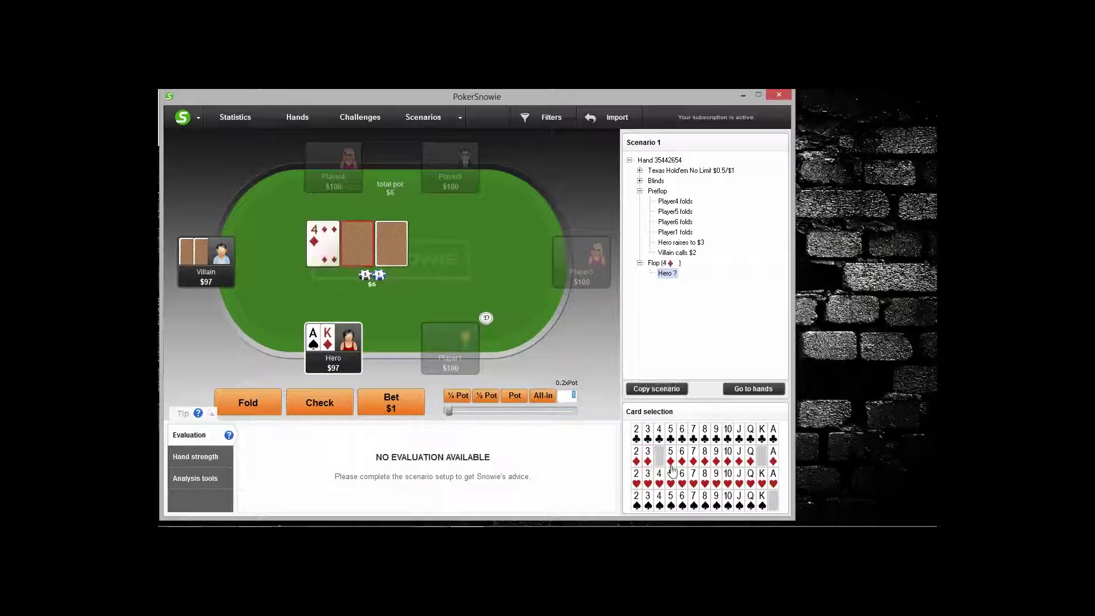
left_click(729, 502)
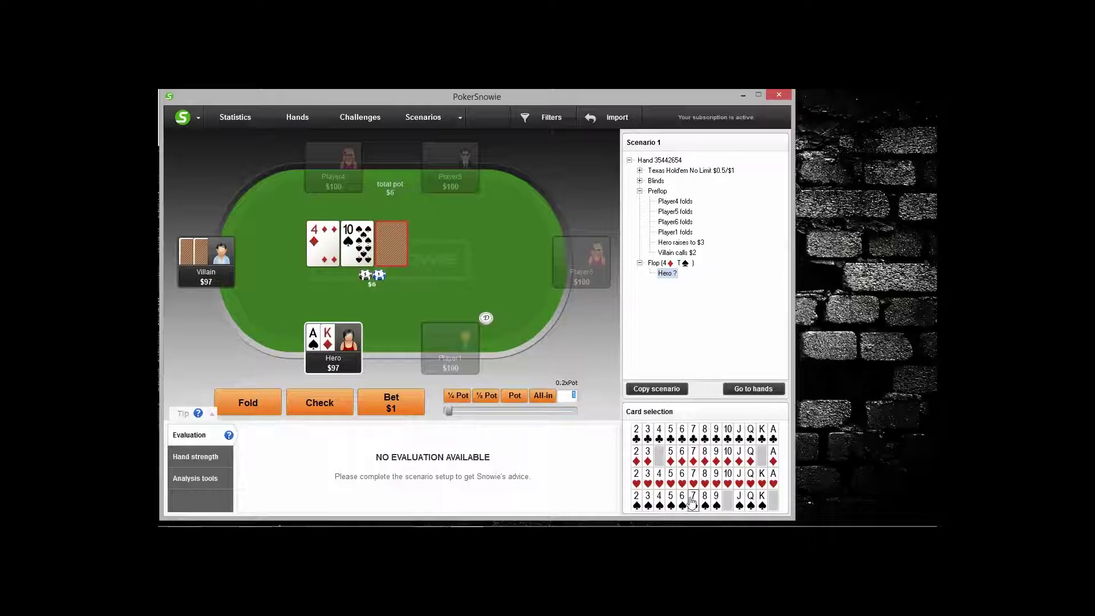
left_click(682, 502)
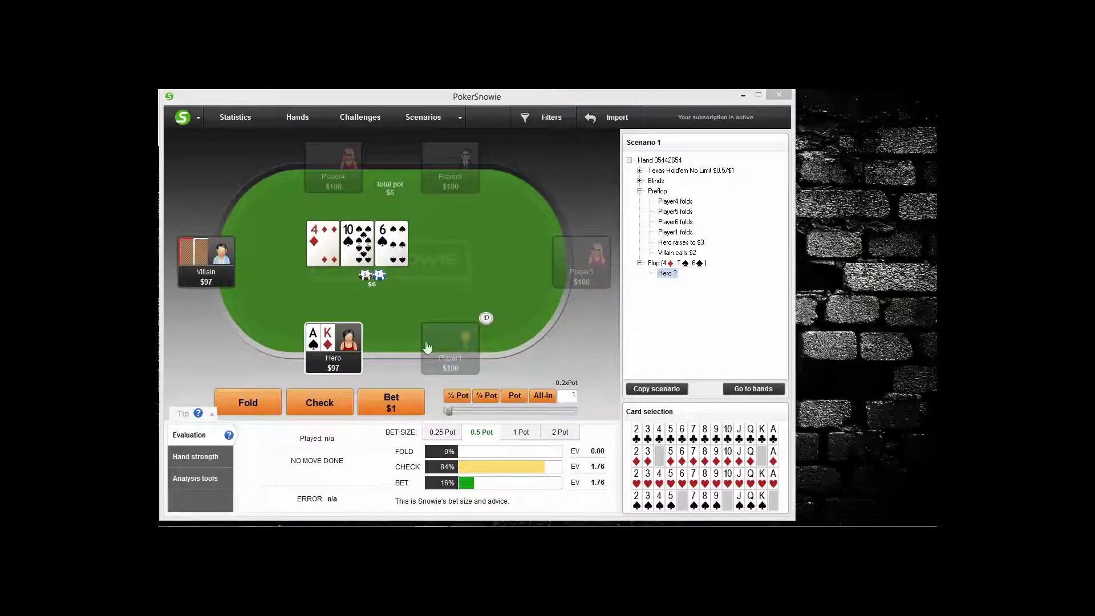
Set Hero's flop bet size to half pot and compare the evaluation for 1 Pot and 0.5 Pot bets
left_click(483, 396)
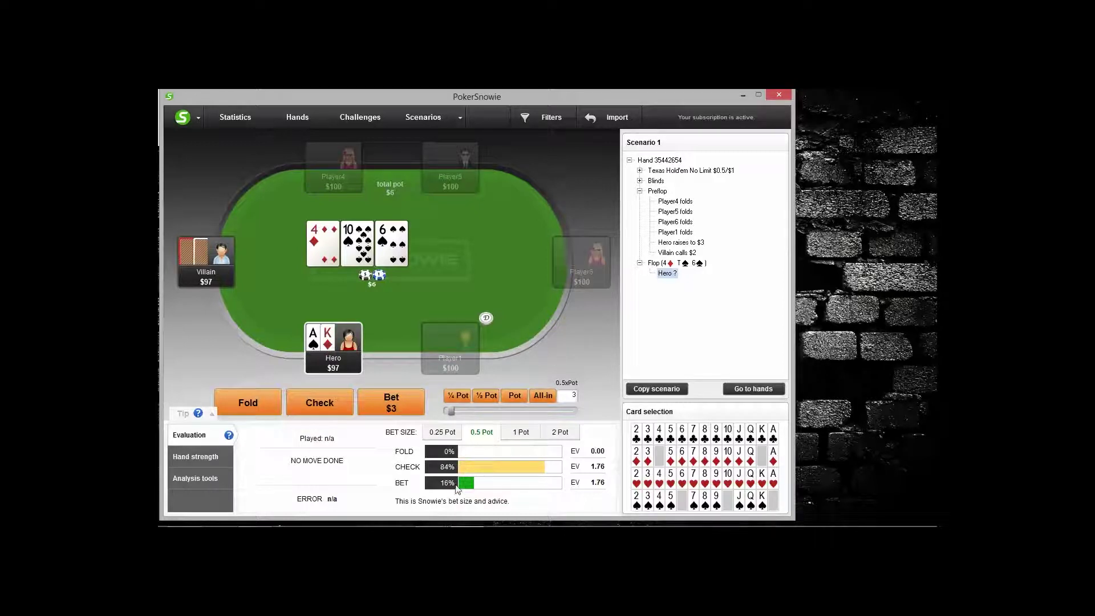
left_click(521, 432)
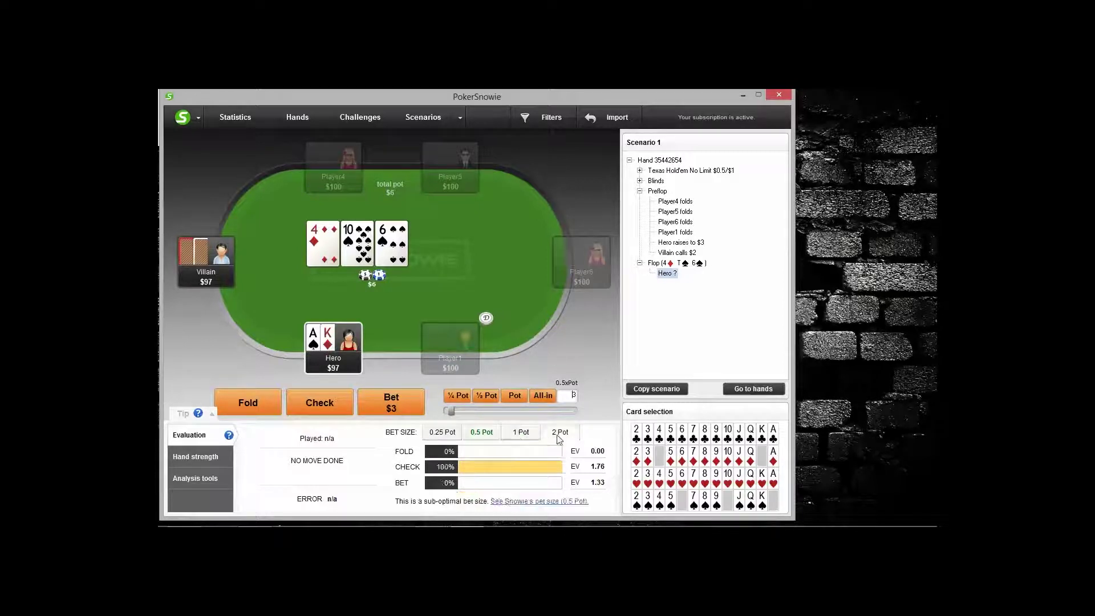
left_click(474, 439)
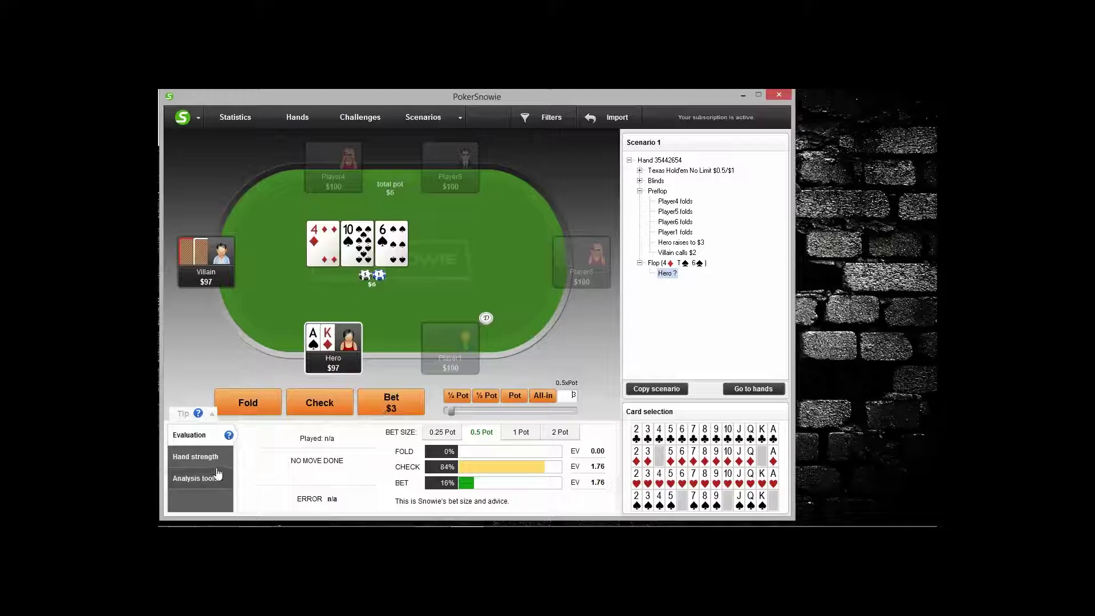
Open Hero's flop range advice and look into the three-of-a-kind hands in the checking range
left_click(202, 478)
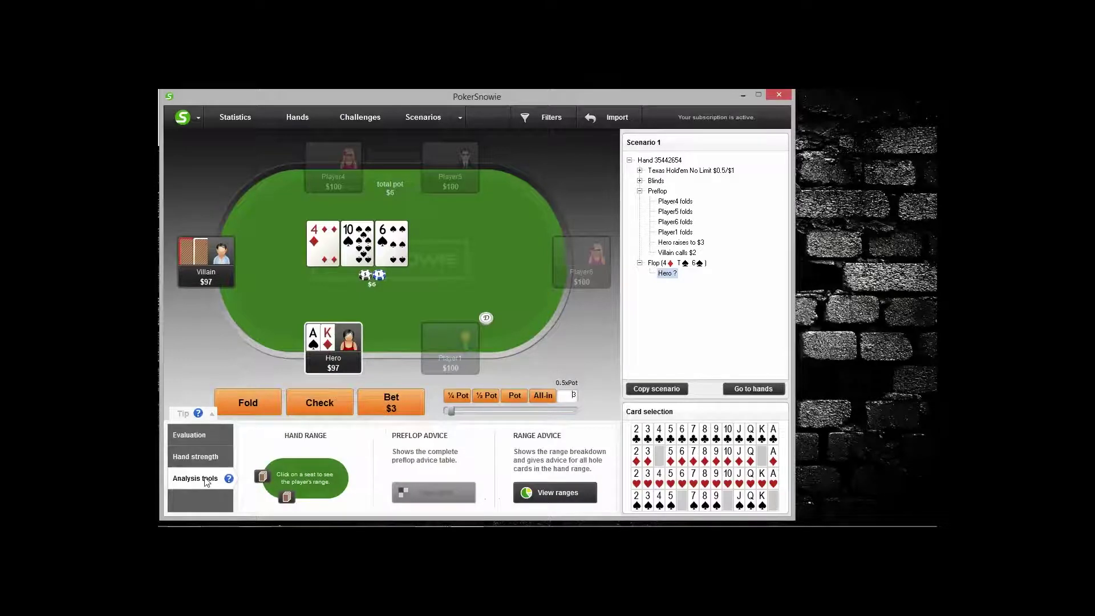
left_click(574, 500)
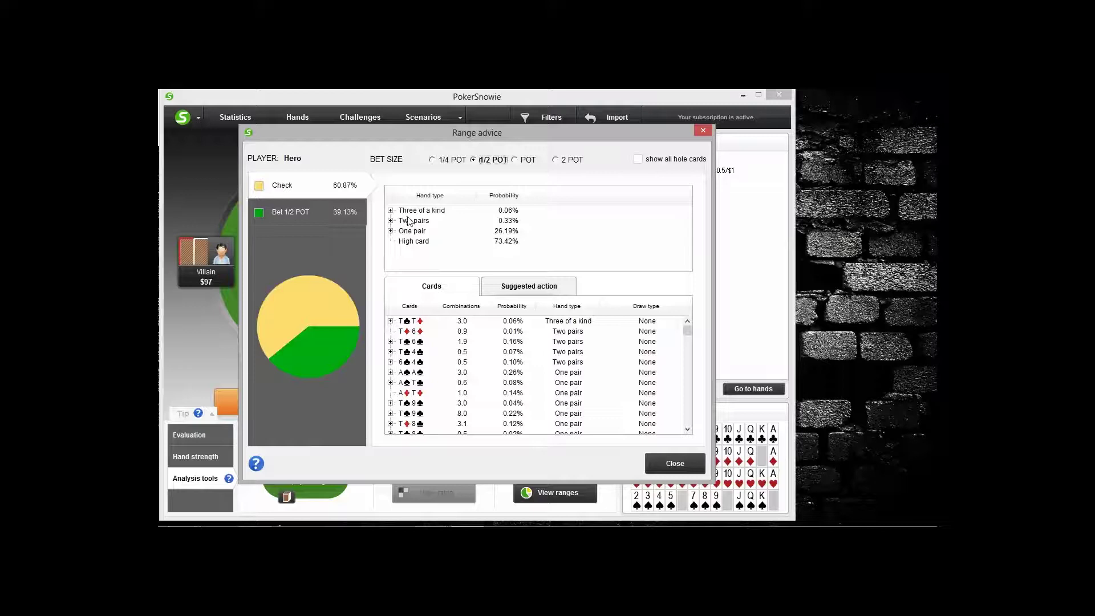
left_click(391, 211)
left_click(391, 211)
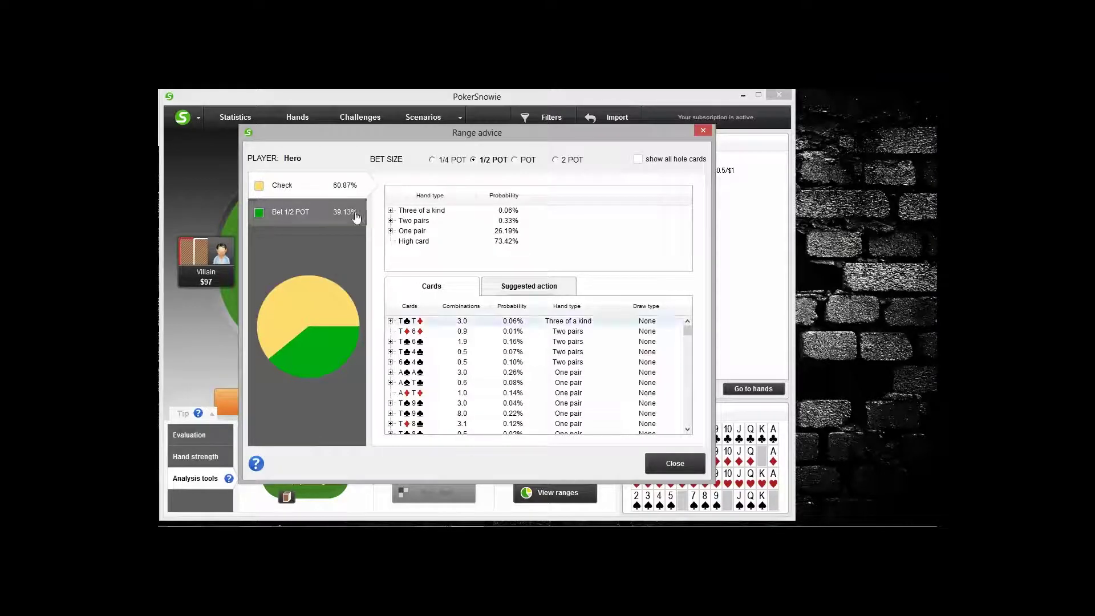
Examine the half-pot betting range's card combinations and suggested actions, including the pocket tens breakdown
left_click(304, 213)
left_click(391, 321)
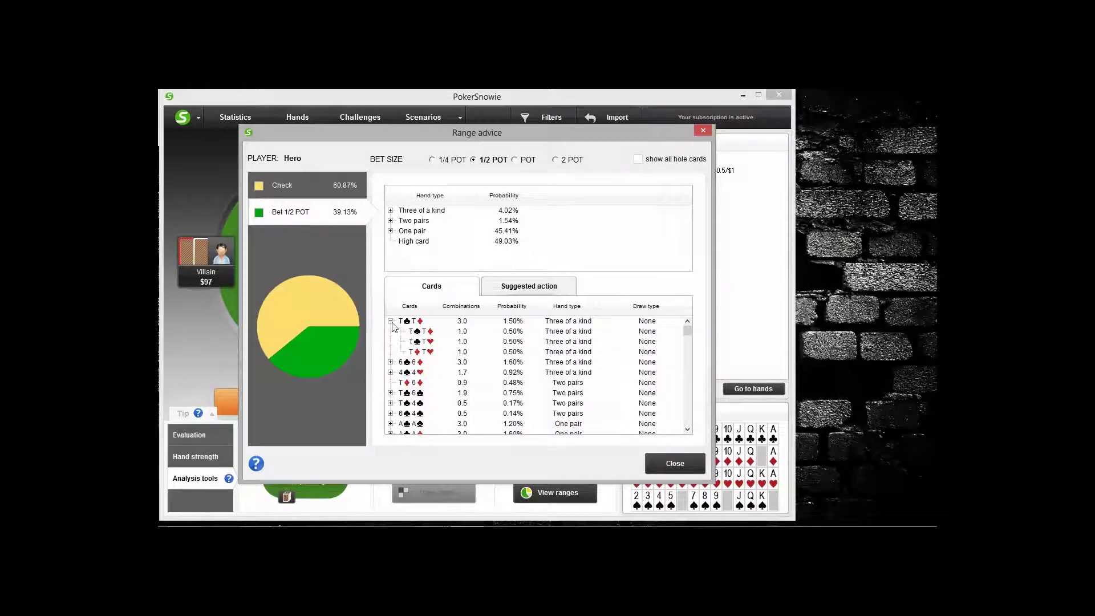
left_click(540, 290)
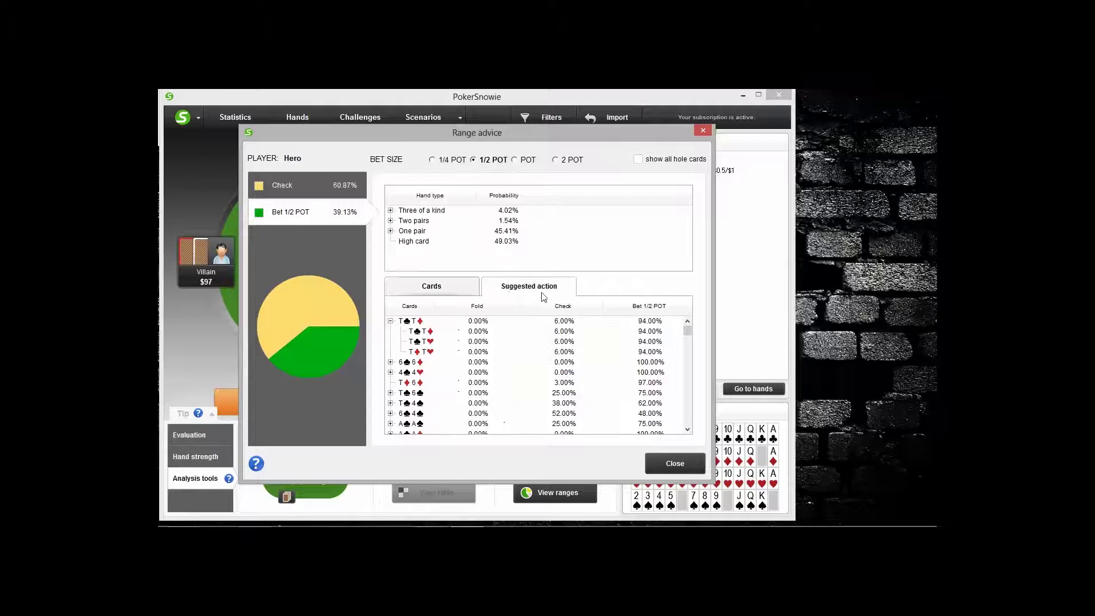
left_click(390, 322)
mouse_move(687, 331)
left_mouse_down()
mouse_move(668, 427)
mouse_move(682, 331)
left_mouse_up()
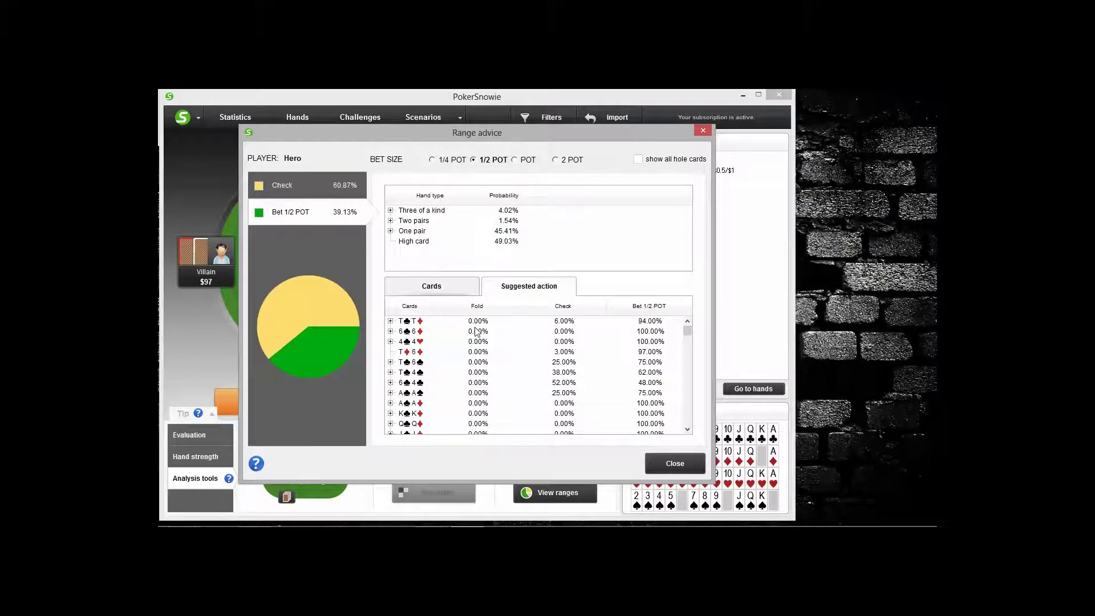
Move the range advice window aside to view the table, bring it back, and expand the suited ten-six combinations
mouse_move(421, 139)
left_mouse_down()
mouse_move(850, 195)
mouse_move(370, 96)
mouse_move(421, 138)
left_mouse_up()
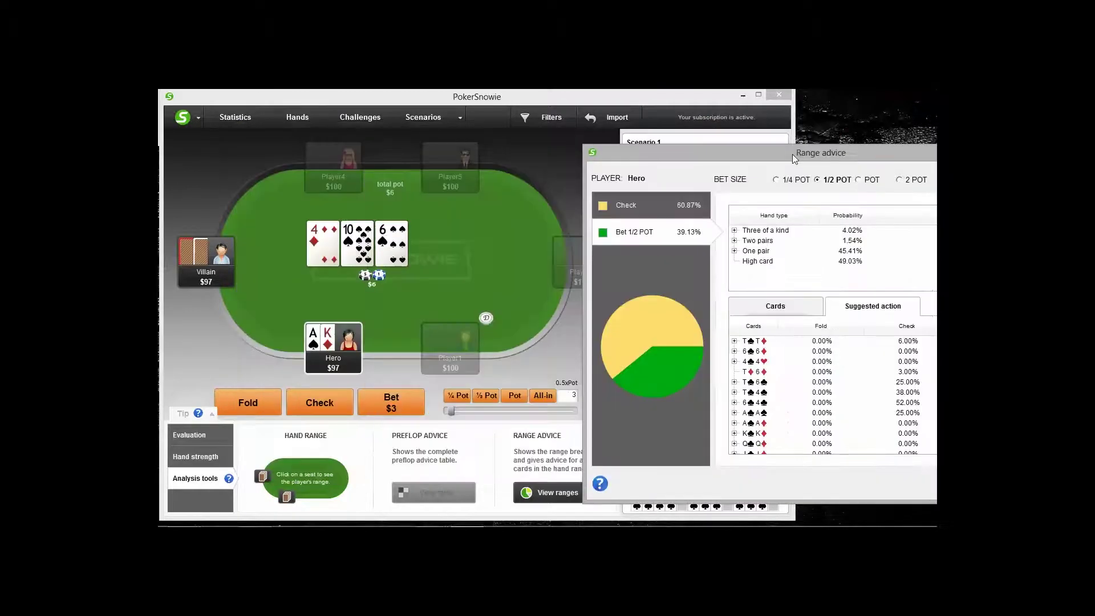
left_click_drag(448, 136, 826, 157)
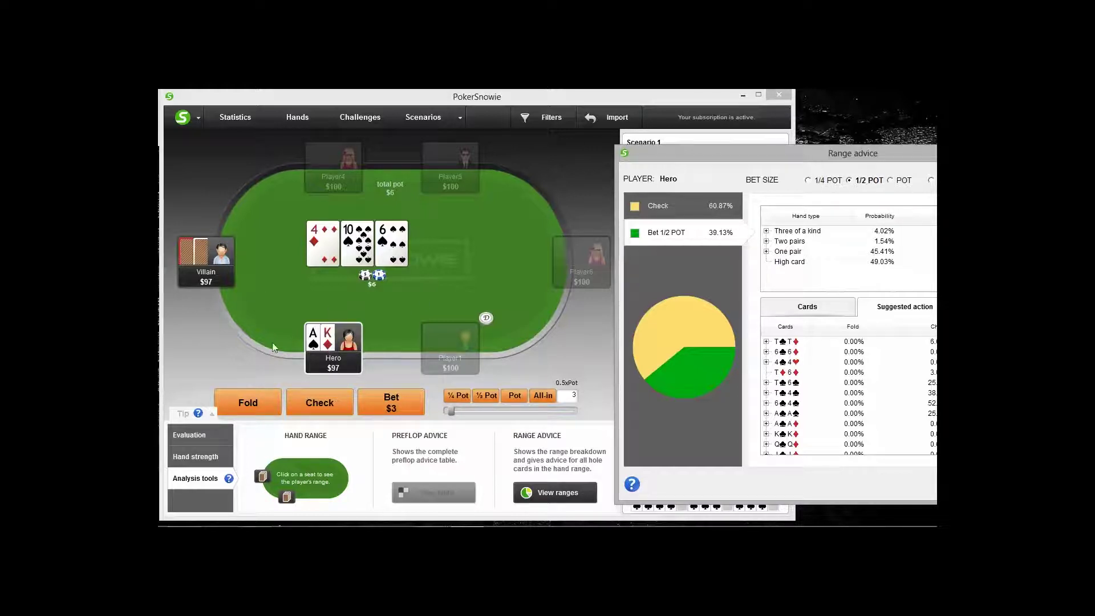
left_click_drag(723, 166, 407, 150)
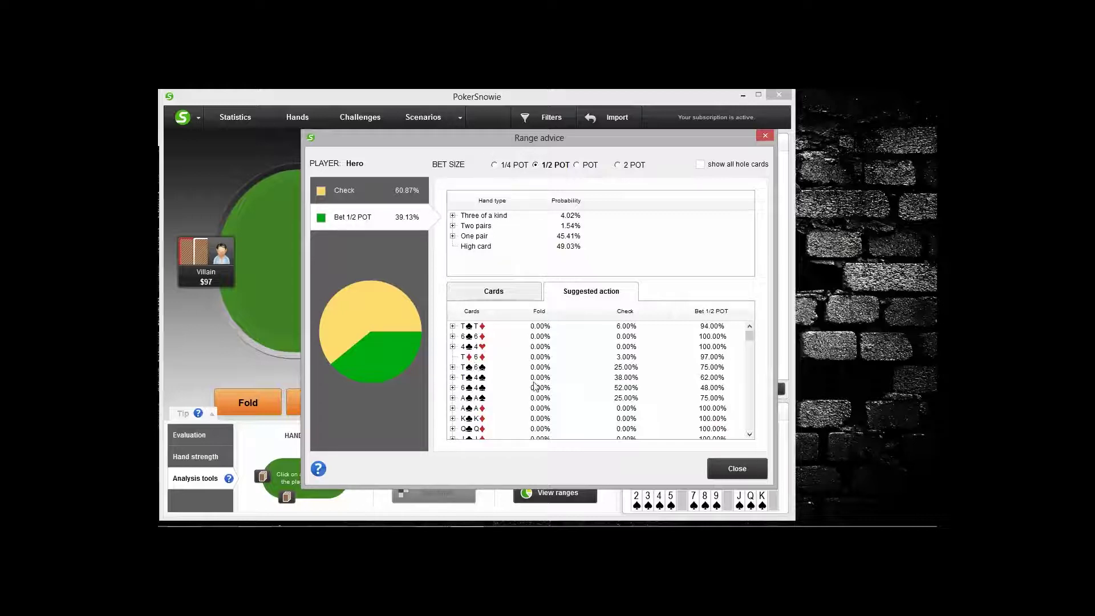
left_click(453, 368)
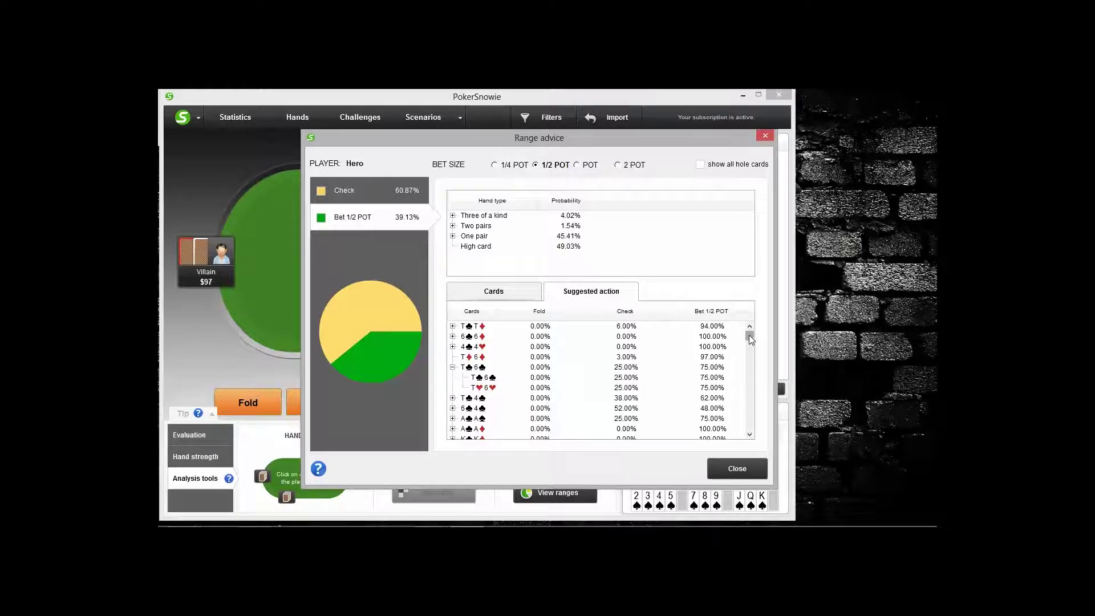
Examine the half-pot betting range's suggested actions, expanding two ace-king groups and moving the window aside to reveal the table
left_click_drag(750, 336, 752, 345)
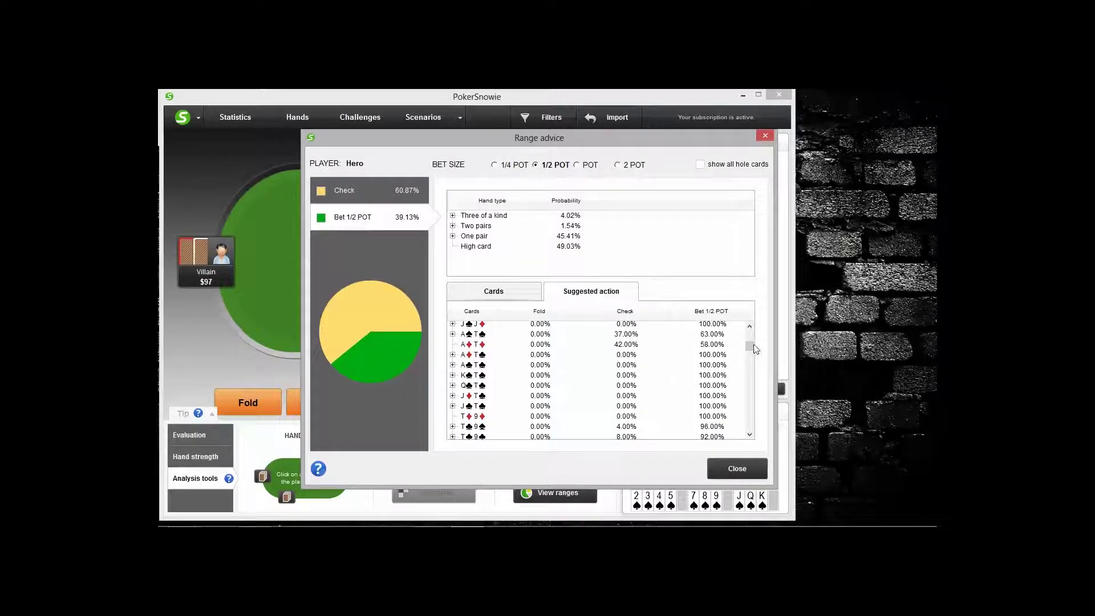
left_click_drag(747, 346, 749, 381)
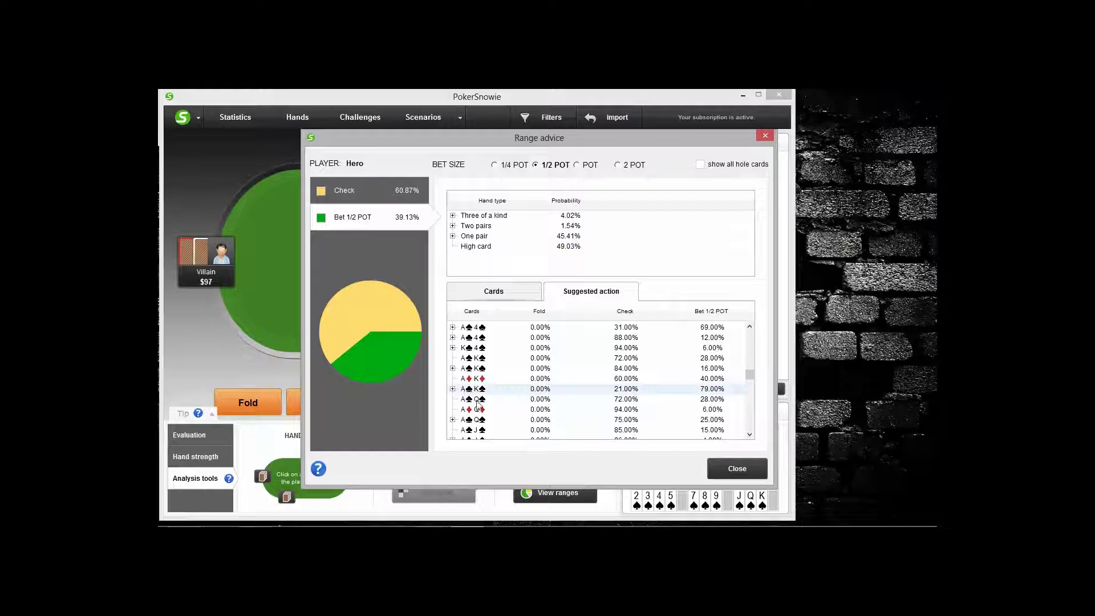
left_click(452, 389)
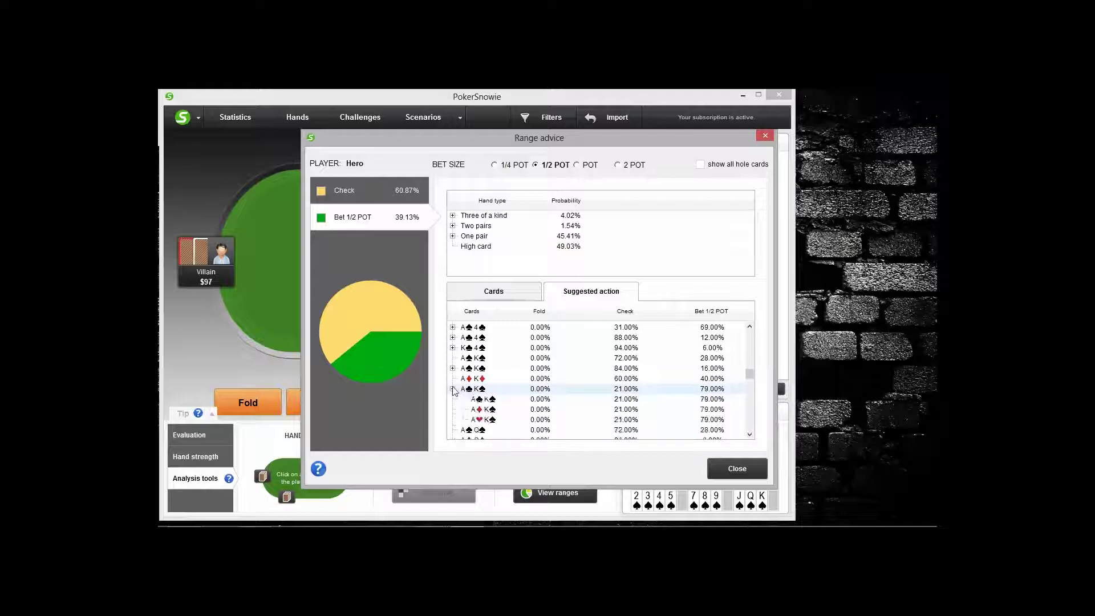
left_click_drag(489, 144, 608, 132)
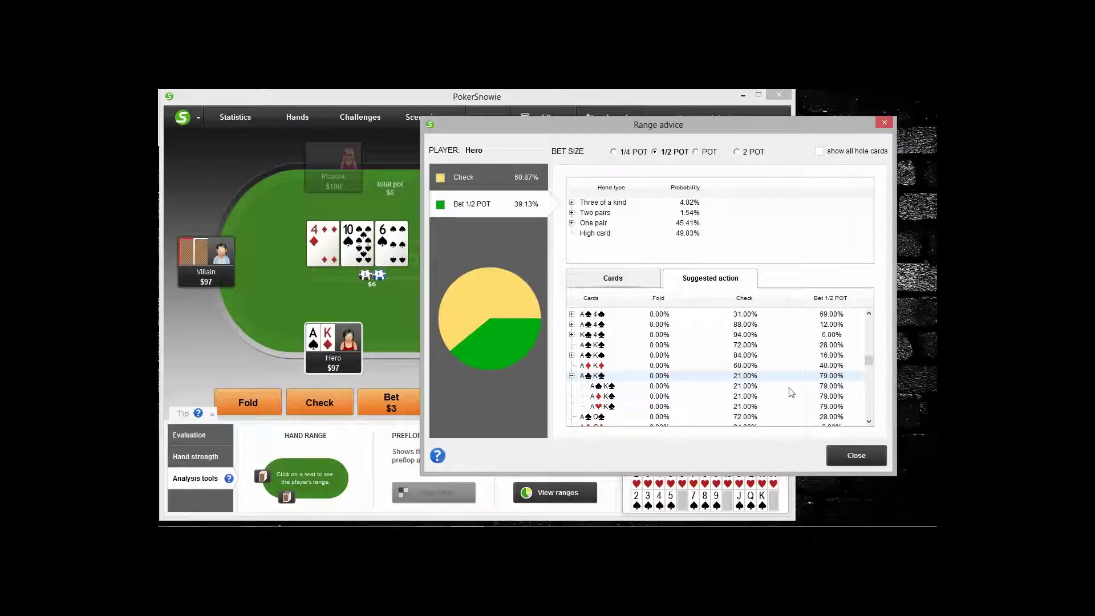
left_click(572, 355)
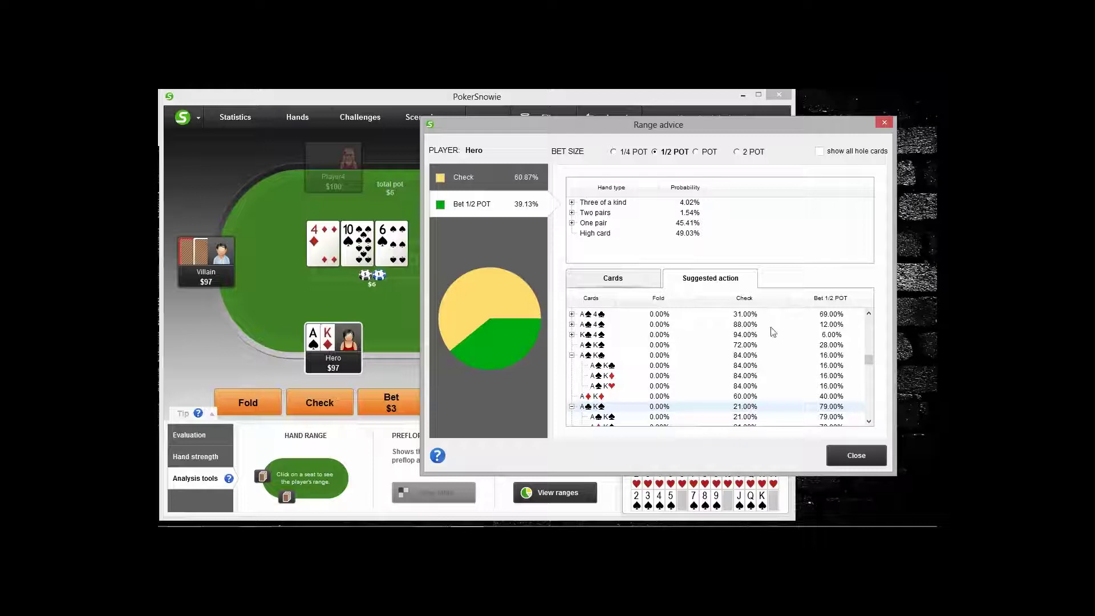
left_click(869, 314)
left_click(869, 314)
left_click(868, 313)
left_click(869, 313)
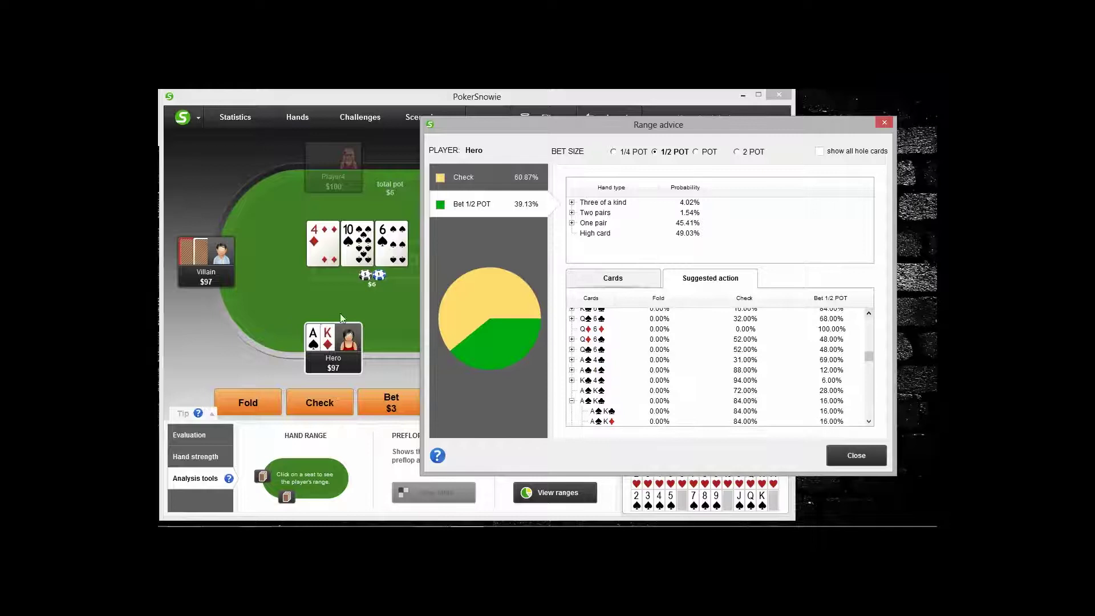
Have Hero check the flop and Villain bet $3, and show the evaluation of Hero's response
left_click(405, 301)
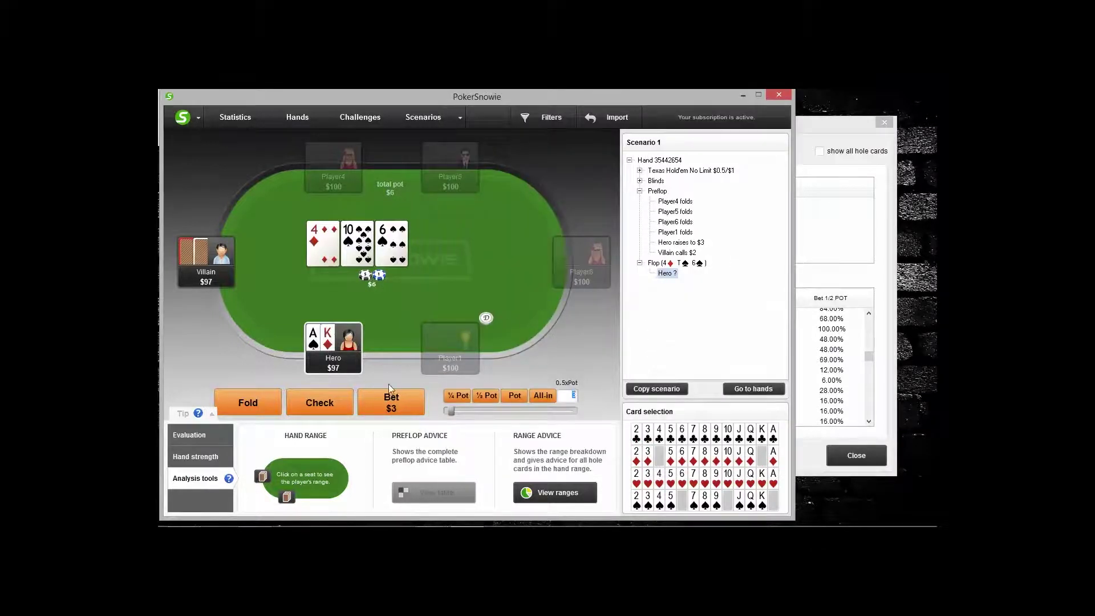
left_click(322, 404)
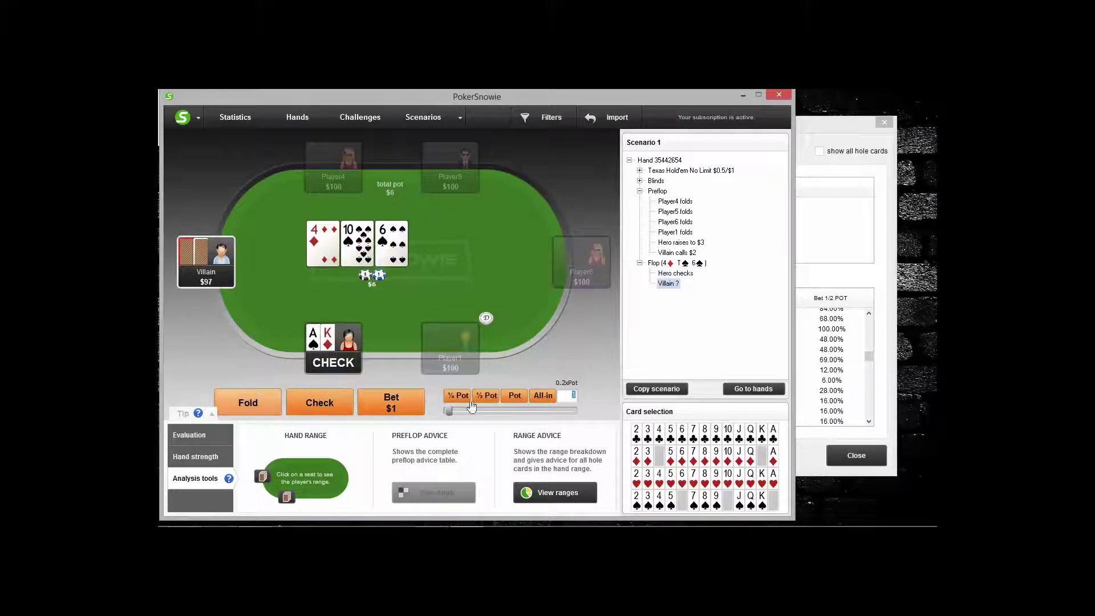
left_click(402, 414)
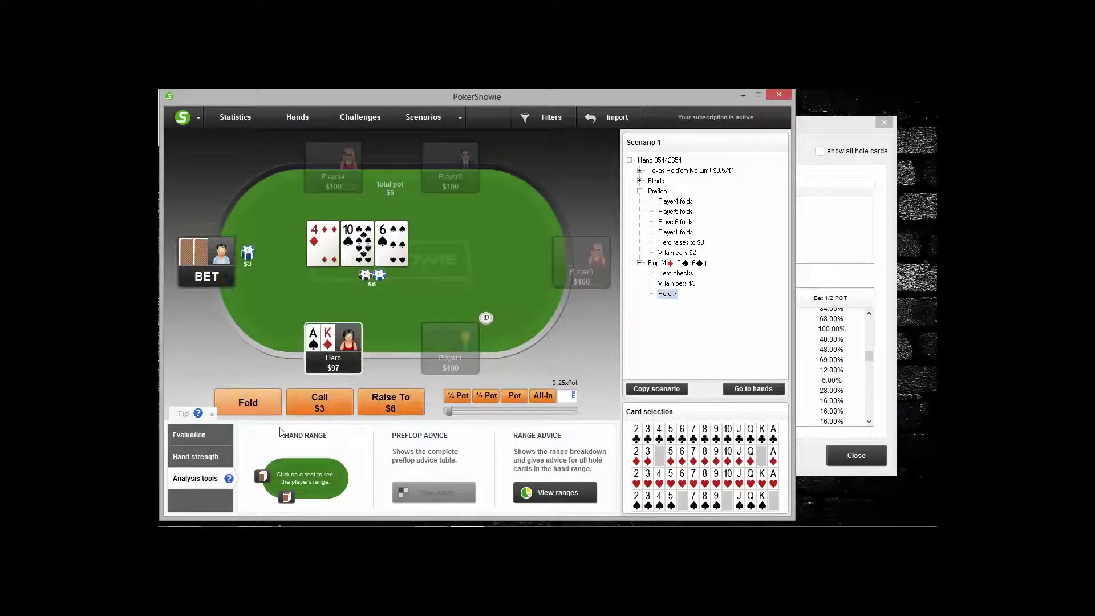
left_click(212, 443)
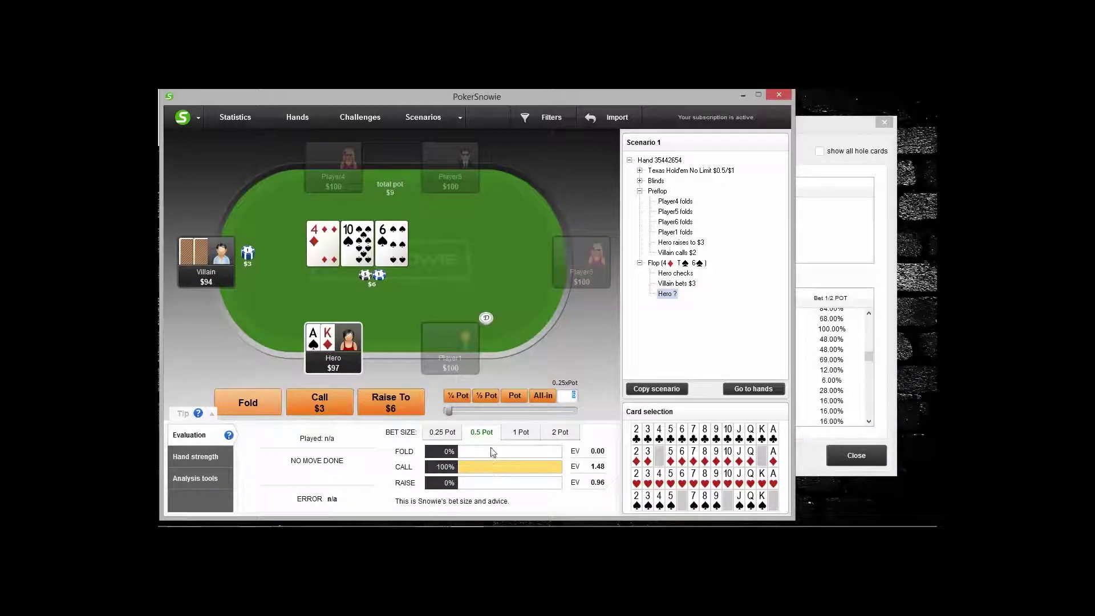
Open Hero's range advice against the $3 bet and examine the suggested actions of the half-pot raising range
left_click(193, 482)
left_click(582, 494)
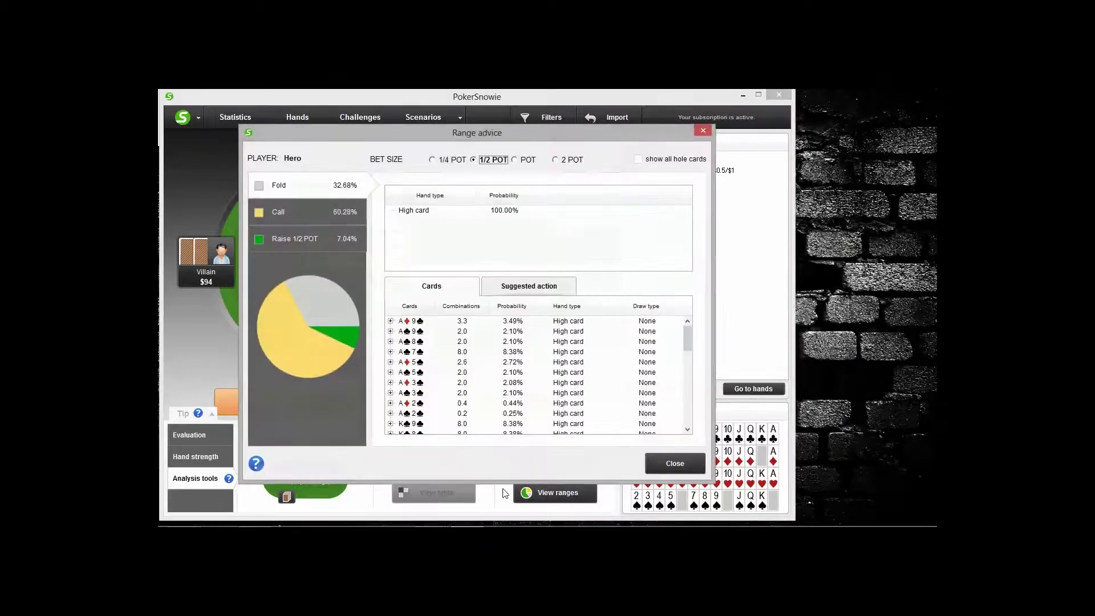
left_click(308, 243)
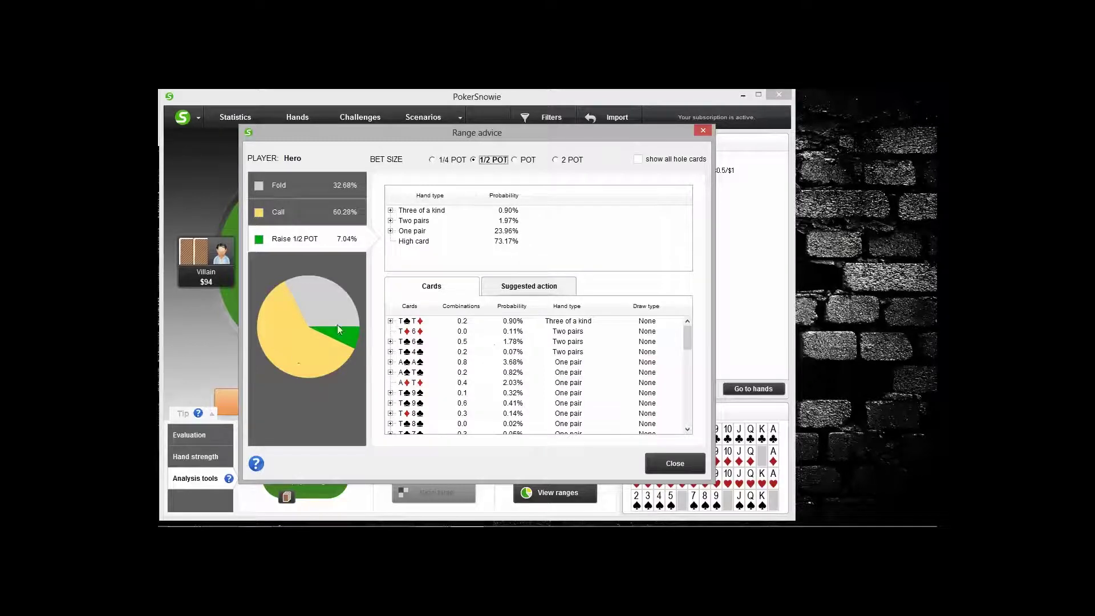
left_click(517, 287)
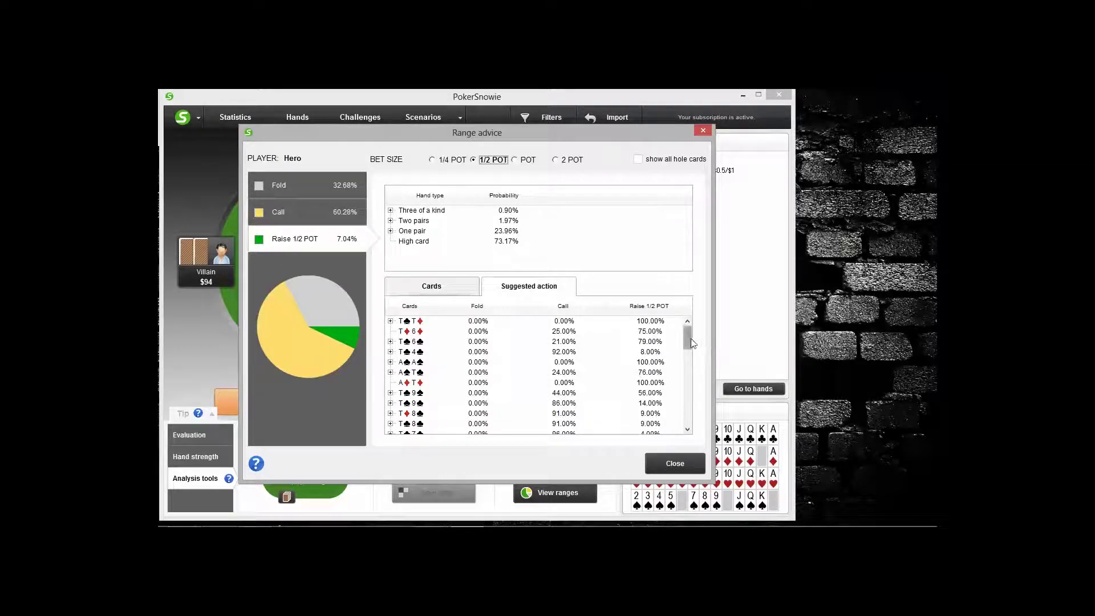
left_click_drag(382, 130, 597, 113)
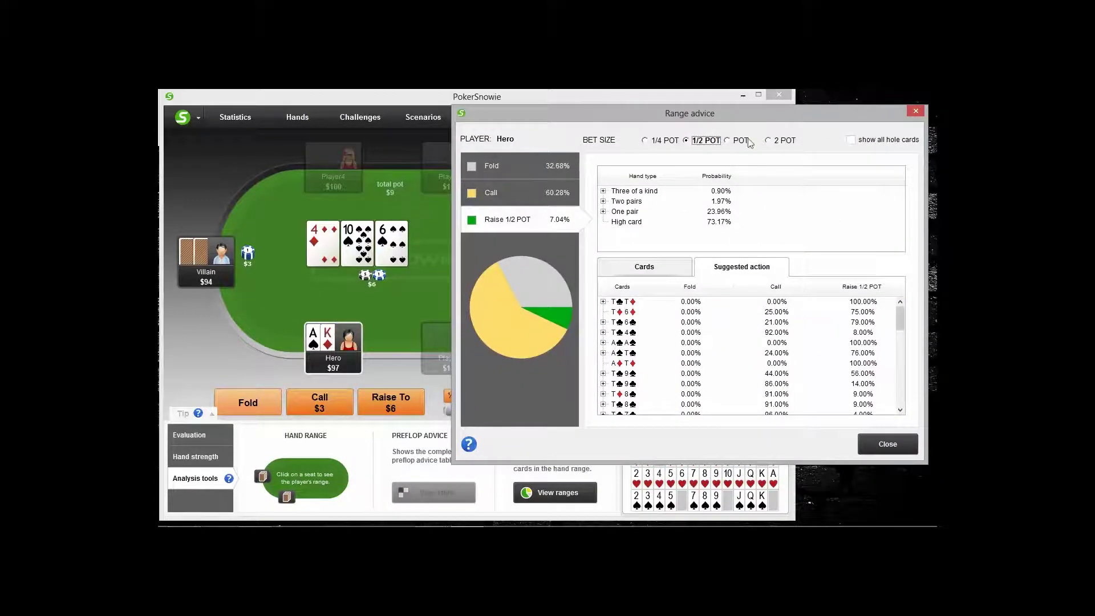
left_click_drag(902, 322, 902, 405)
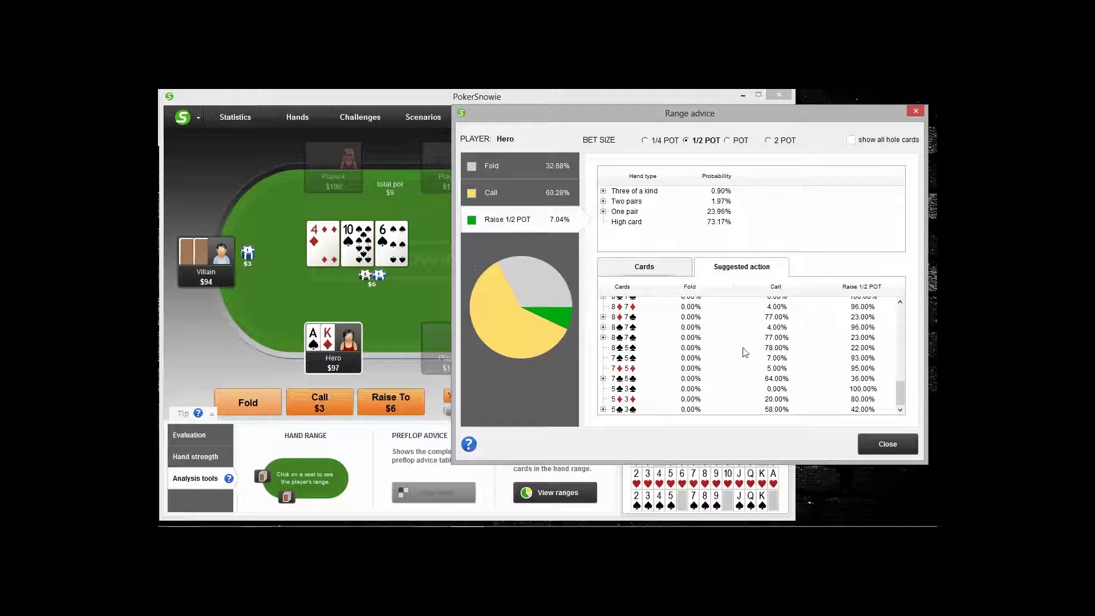
scroll(906, 392, "up", 2)
scroll(908, 389, "up", 4)
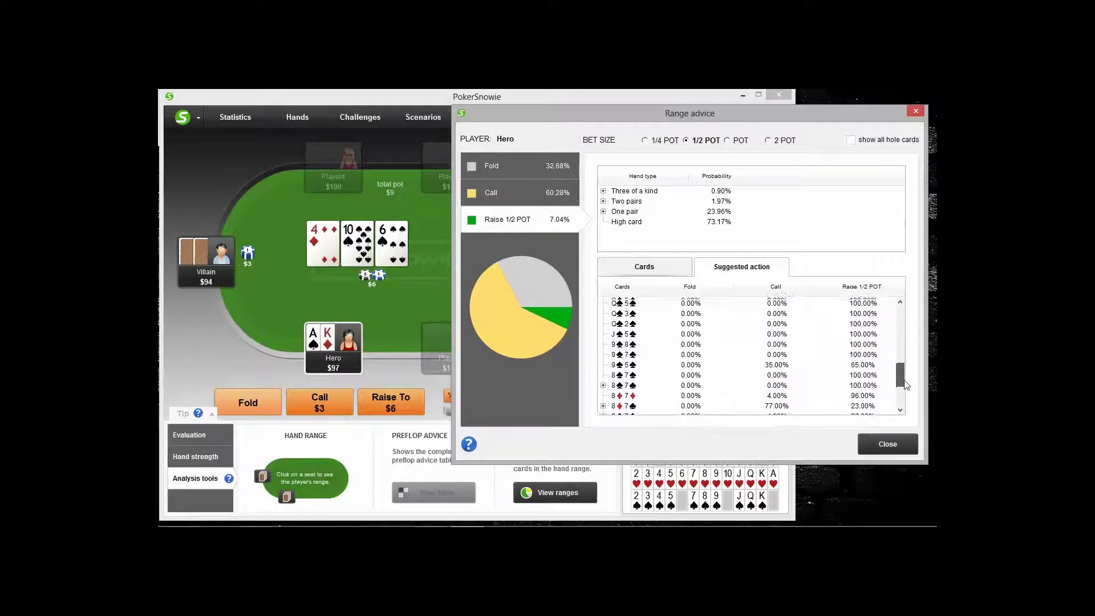
scroll(907, 349, "up", 4)
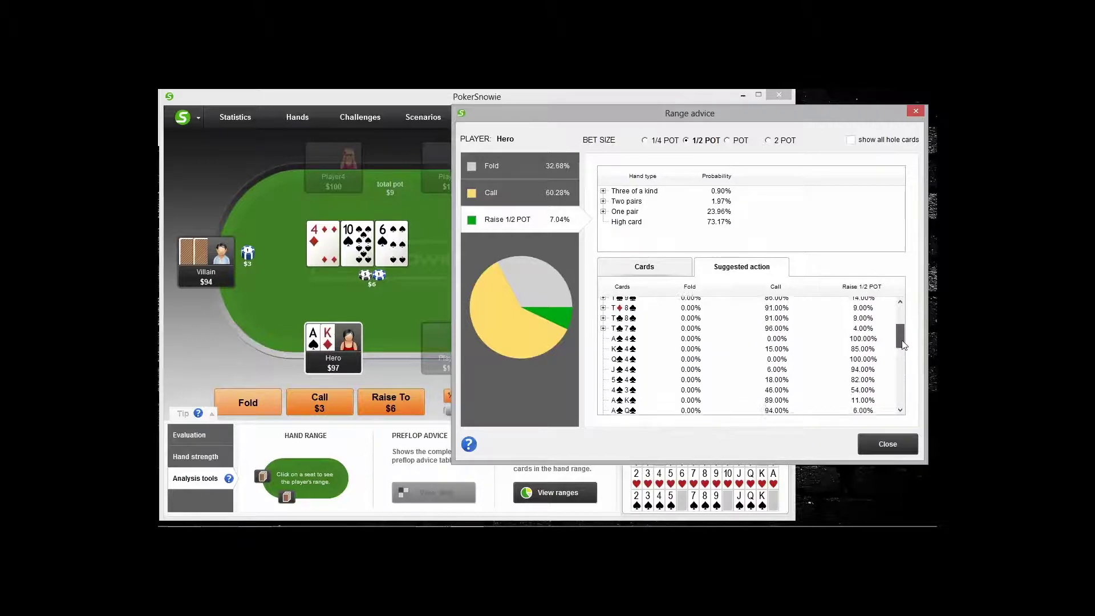
left_click_drag(901, 311, 900, 387)
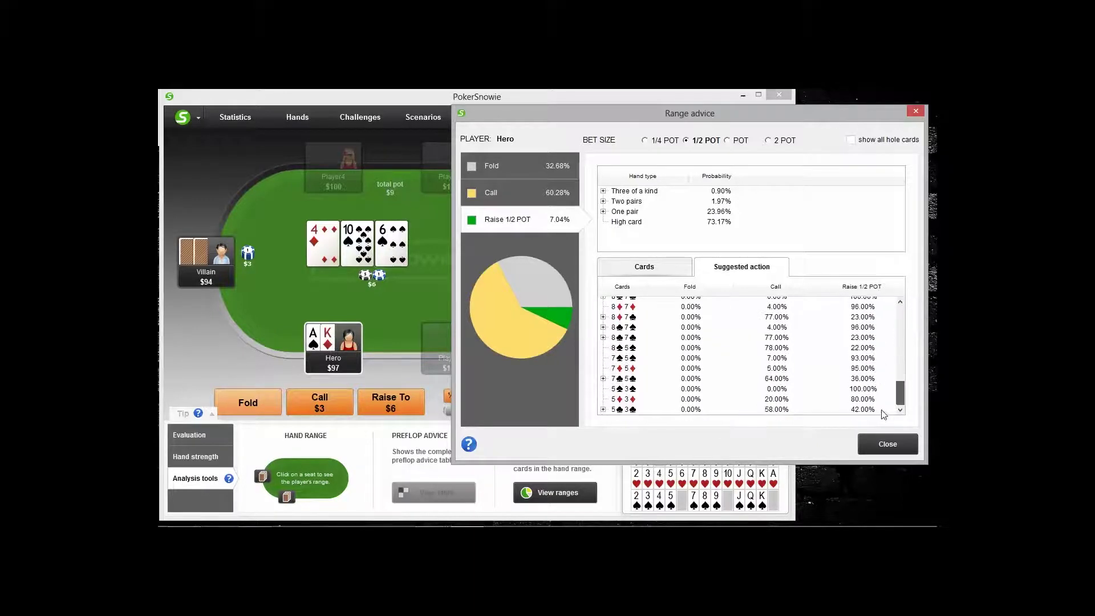
Look through the suggested actions for the hands in Hero's calling range
left_click(486, 195)
left_click(759, 268)
left_click_drag(898, 313, 884, 406)
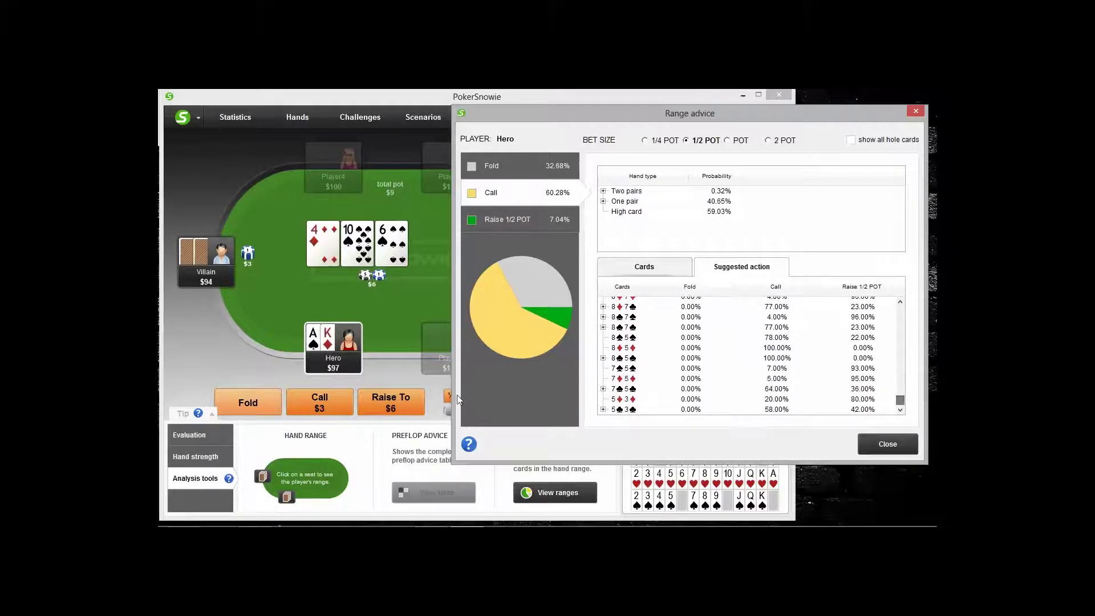
Close the range advice and return to Hero's first flop decision with its evaluation shown
left_click(916, 111)
left_click(670, 274)
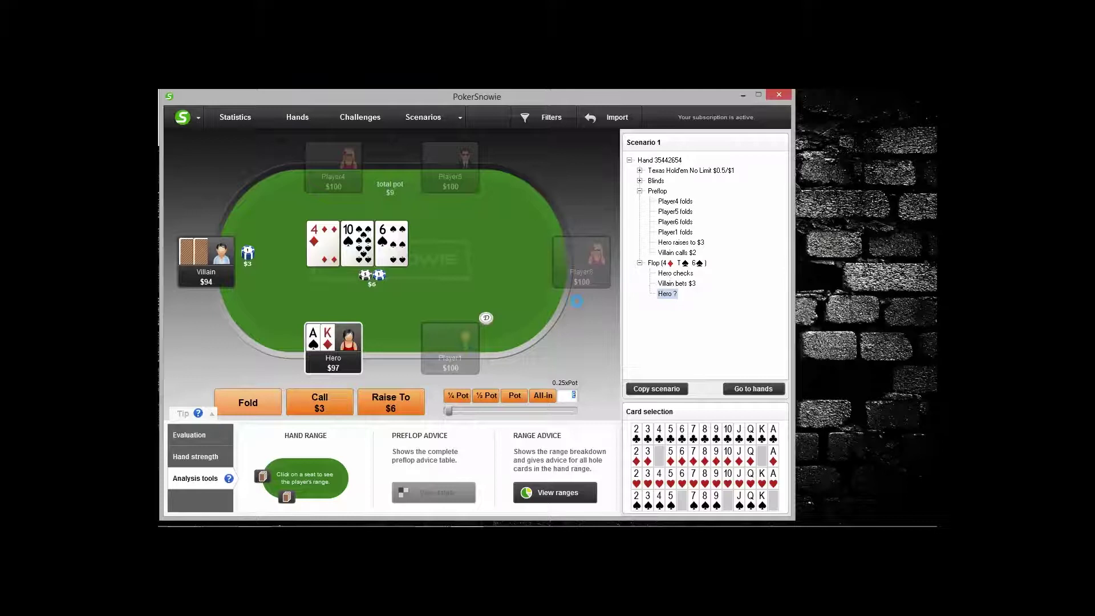
left_click(210, 435)
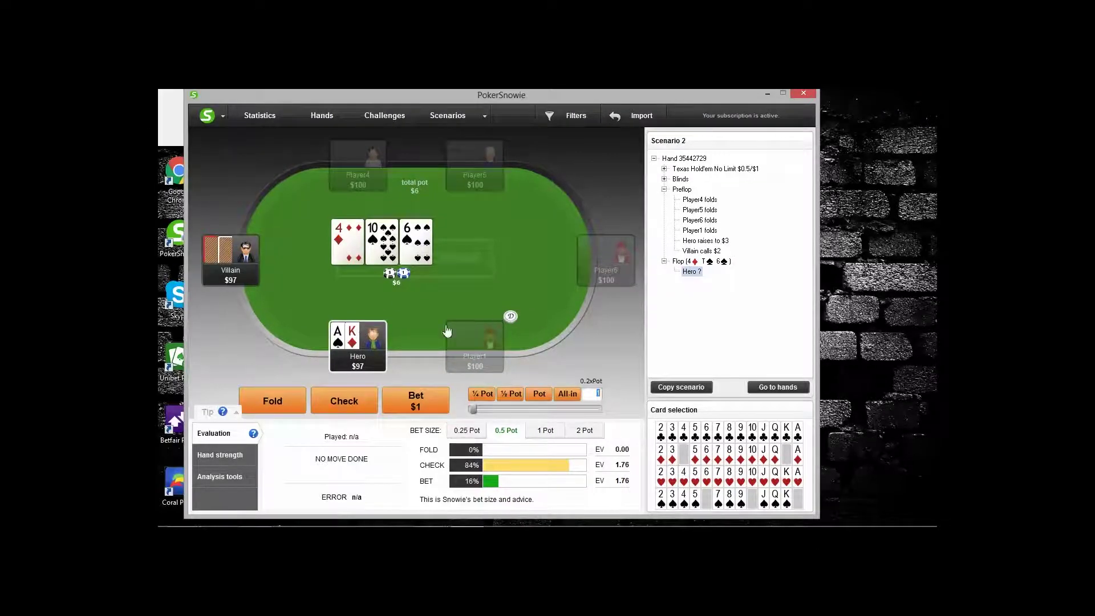
Have Hero bet $3 on the flop and Villain call, and set the turn card to the queen of hearts
left_click(525, 403)
left_click(415, 401)
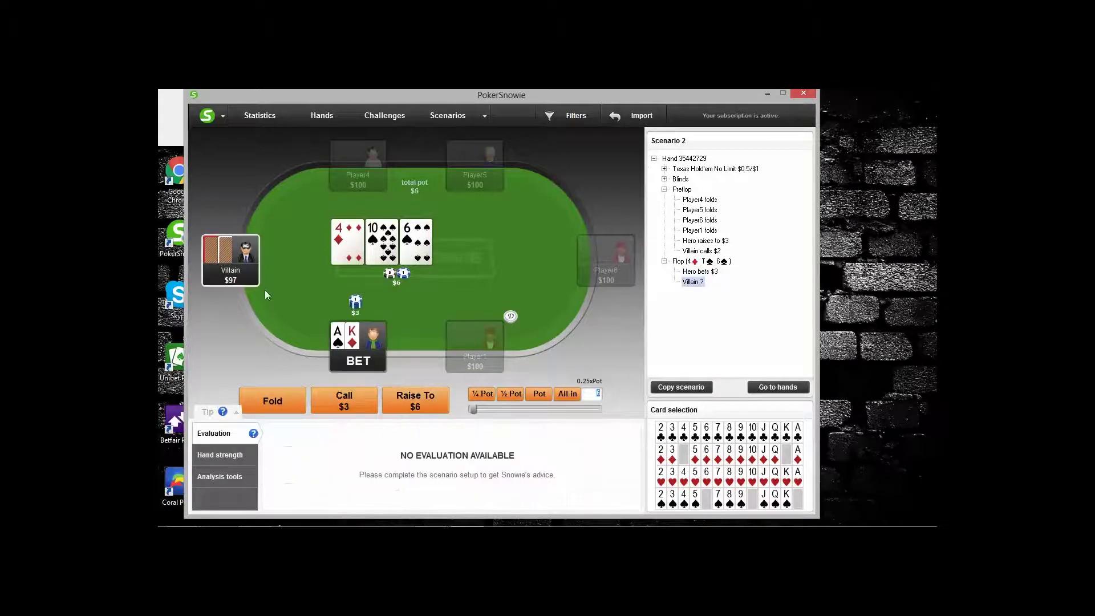
left_click(351, 401)
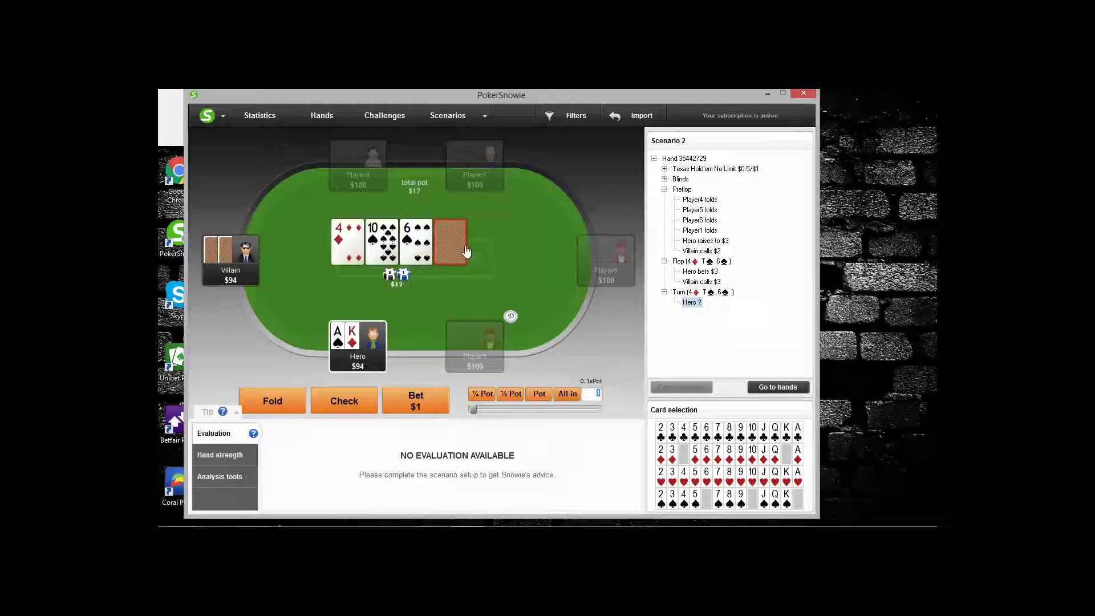
left_click(772, 479)
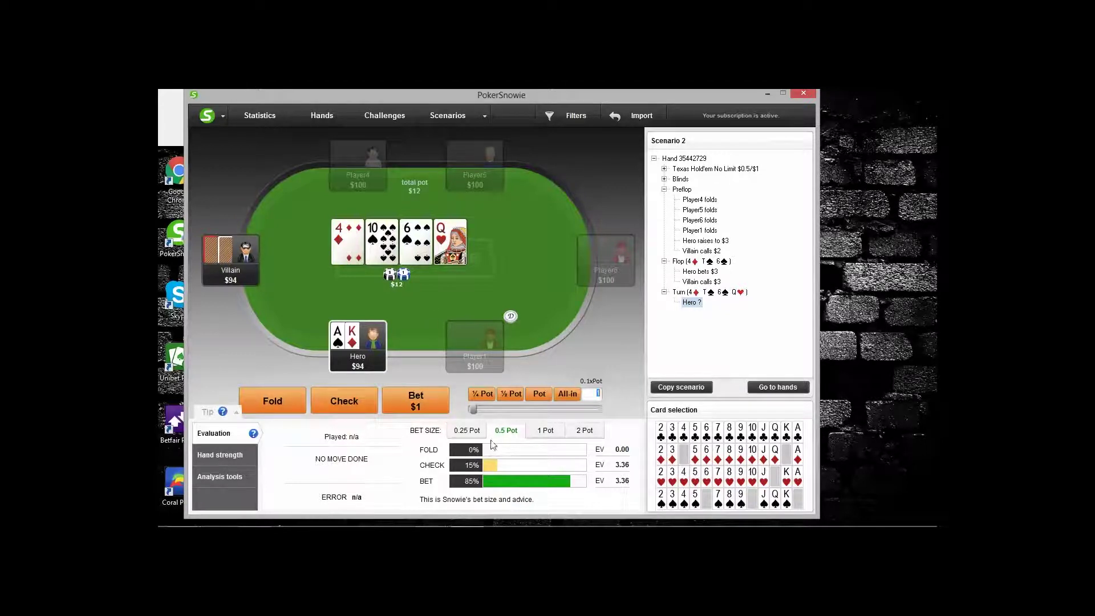
Compare Hero's turn evaluation for the 0.5 Pot, 1 Pot and 2 Pot bet sizes
left_click(539, 437)
left_click(579, 438)
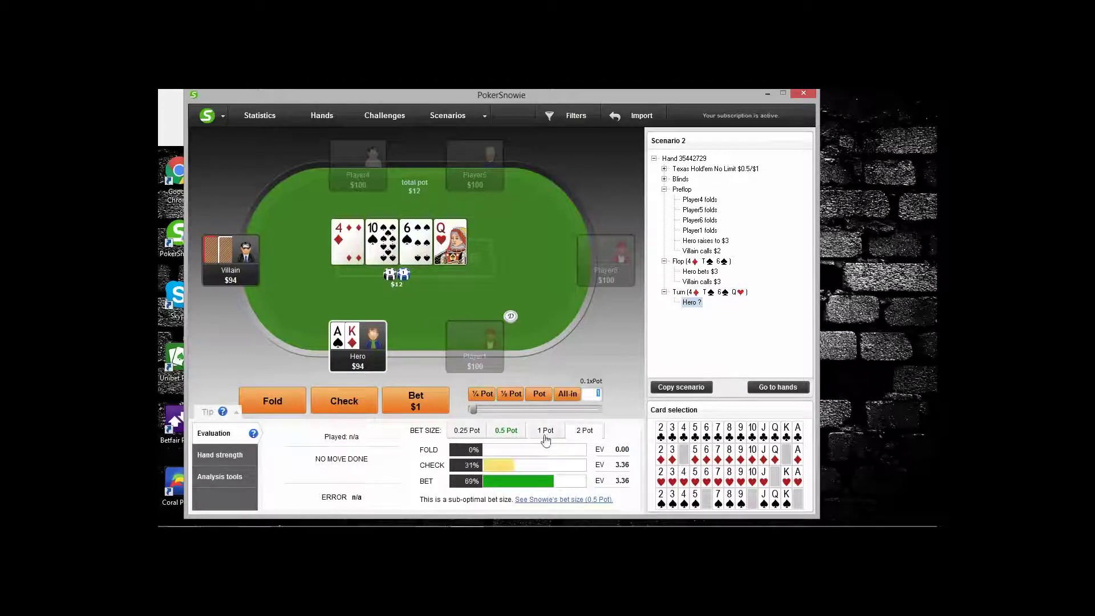
left_click(484, 437)
left_click(536, 435)
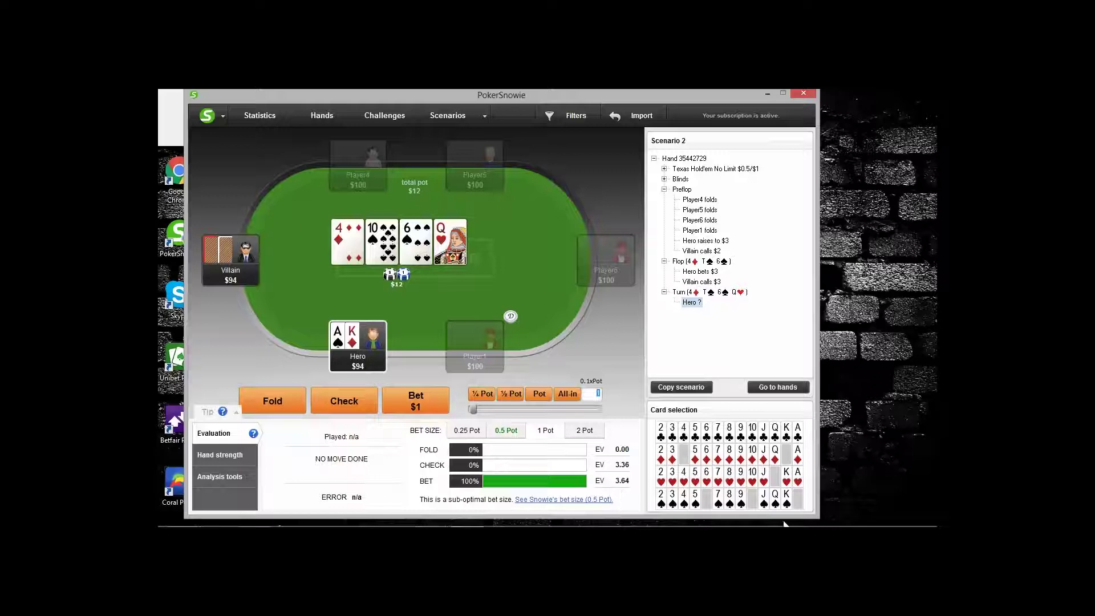
left_click(503, 428)
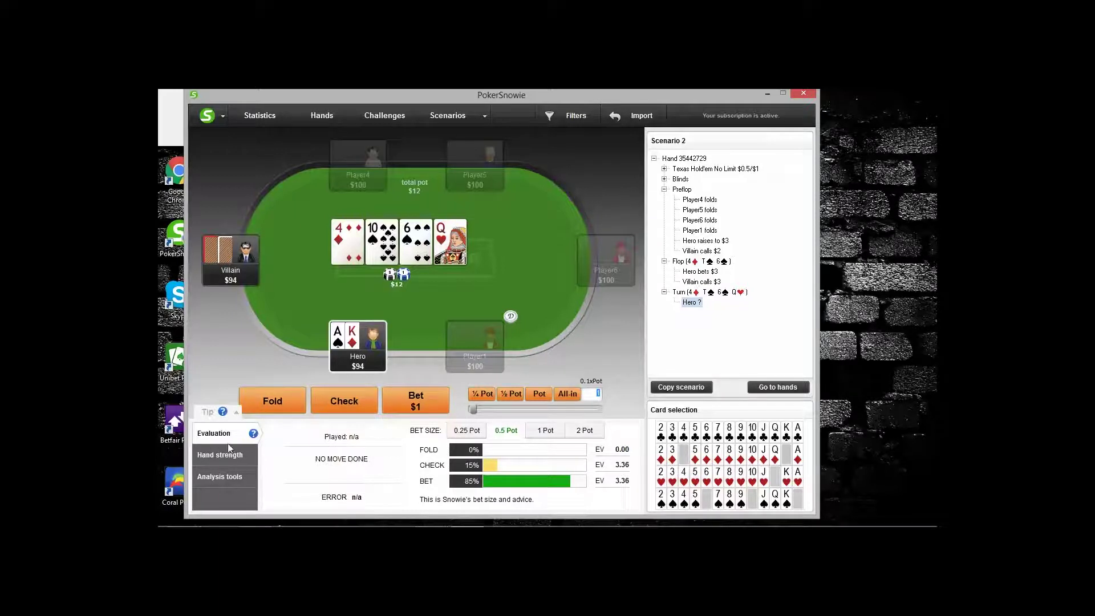
Open Hero's turn range advice and display the half-pot betting range
left_click(218, 473)
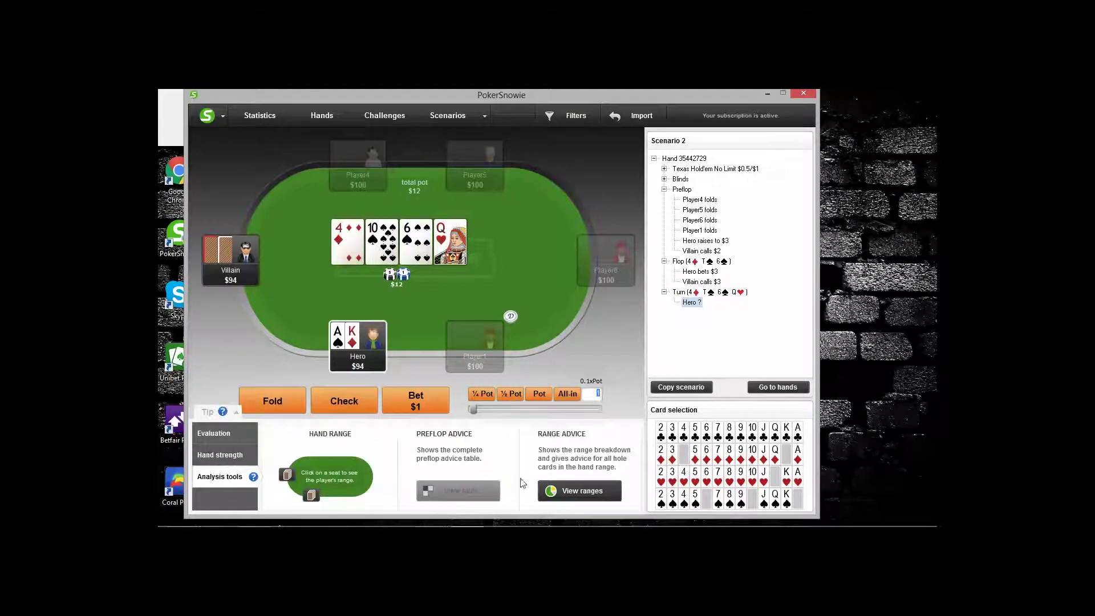
left_click(562, 486)
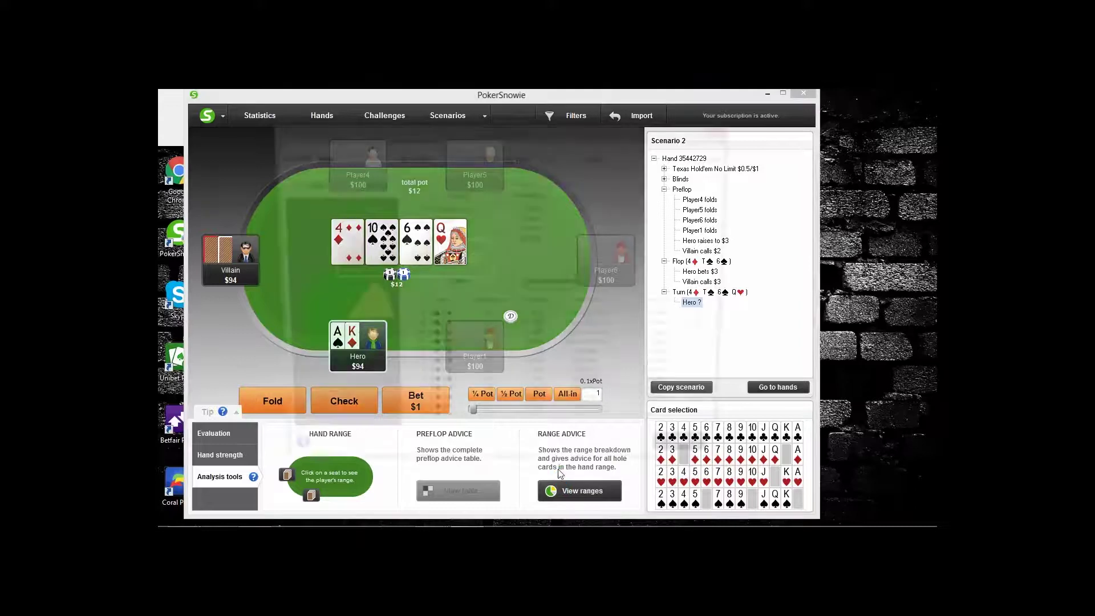
left_click(336, 218)
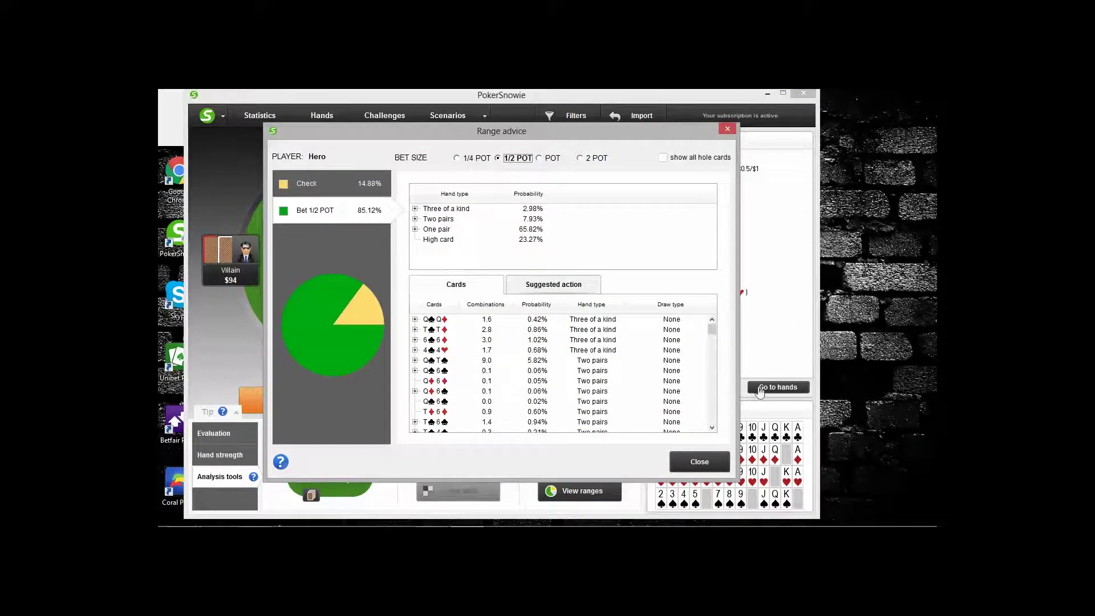
Move the turn range advice aside to check the table, bring it back, and show the half-pot range's suggested actions
left_click_drag(512, 135, 801, 140)
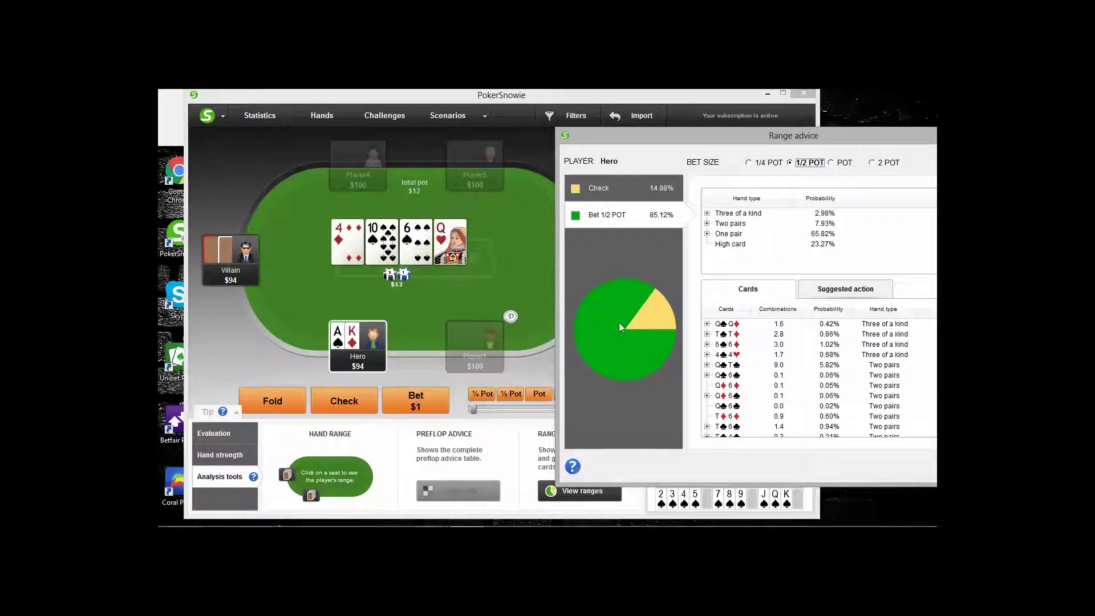
left_click_drag(710, 135, 446, 117)
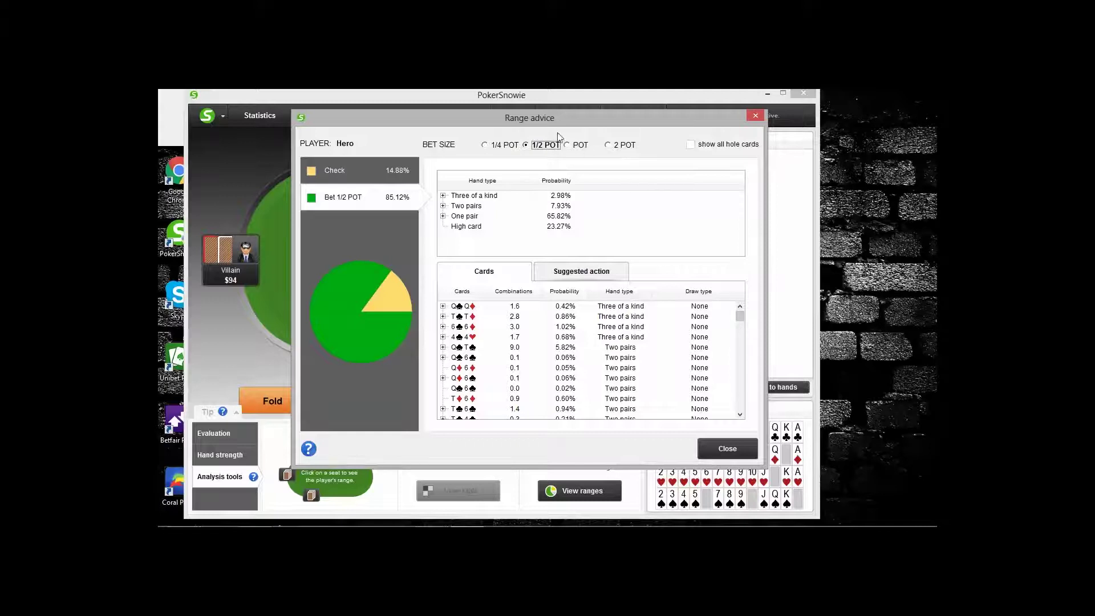
left_click_drag(533, 121, 773, 126)
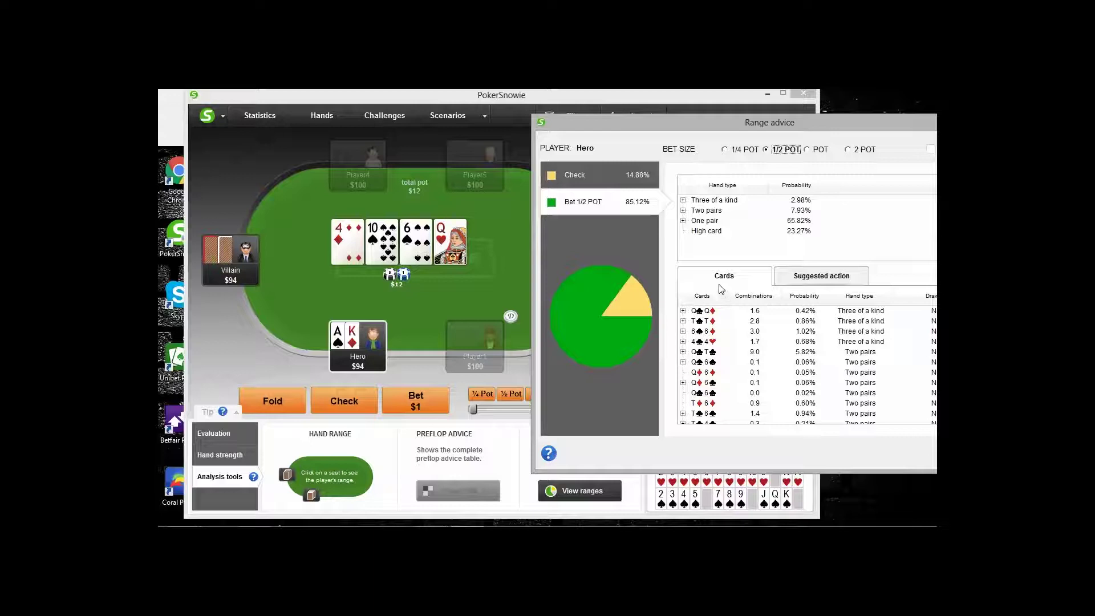
left_click_drag(675, 134, 463, 139)
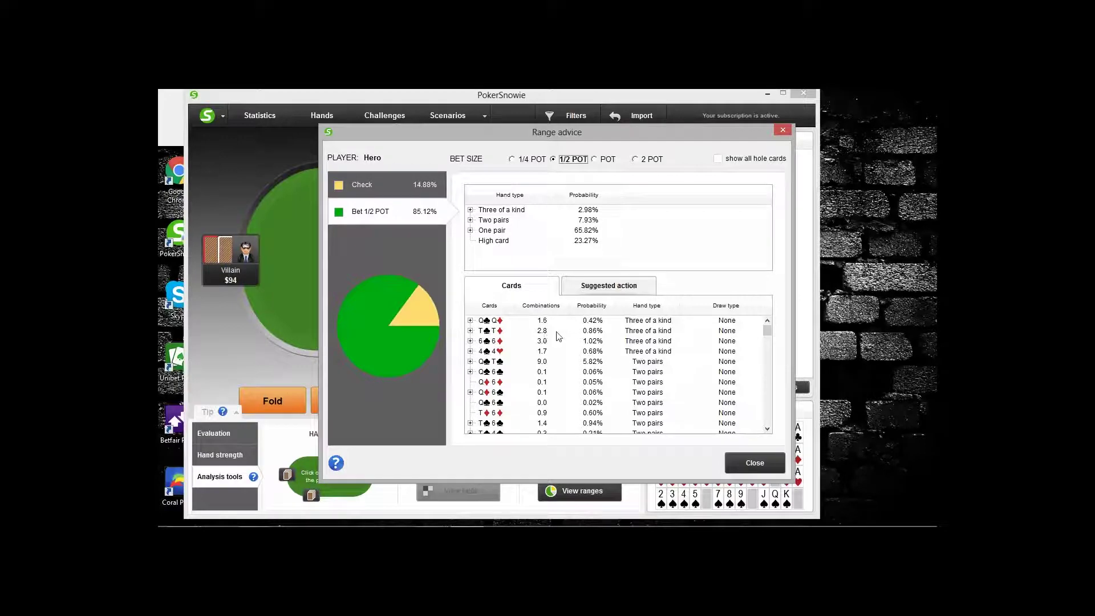
left_click(597, 287)
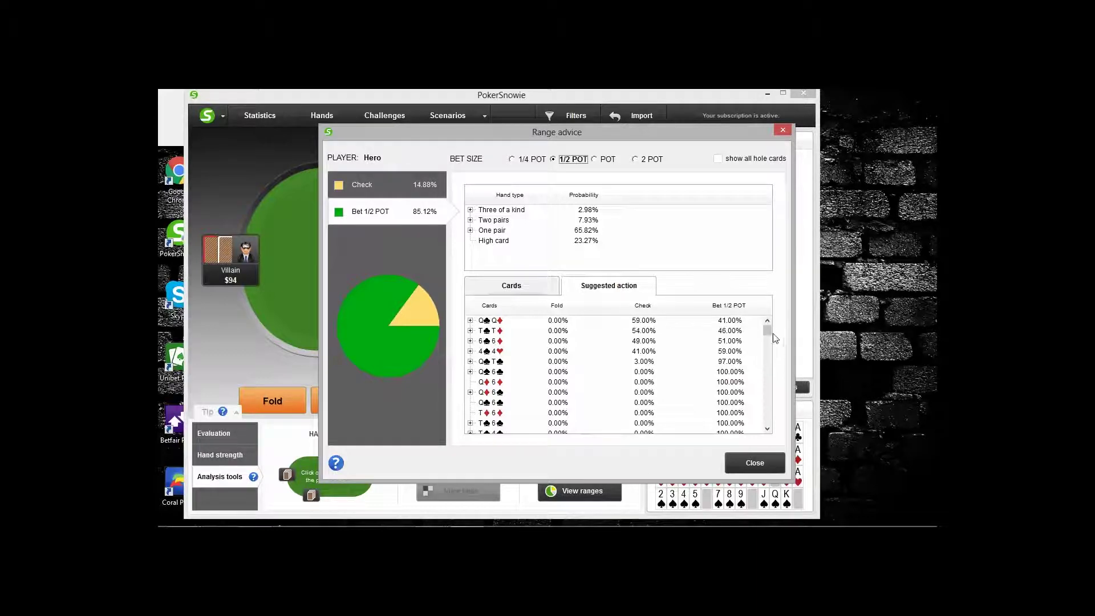
Review the suggested actions through Hero's half-pot turn betting range, moving the range advice aside to check the hole cards and board
left_click_drag(769, 336, 782, 372)
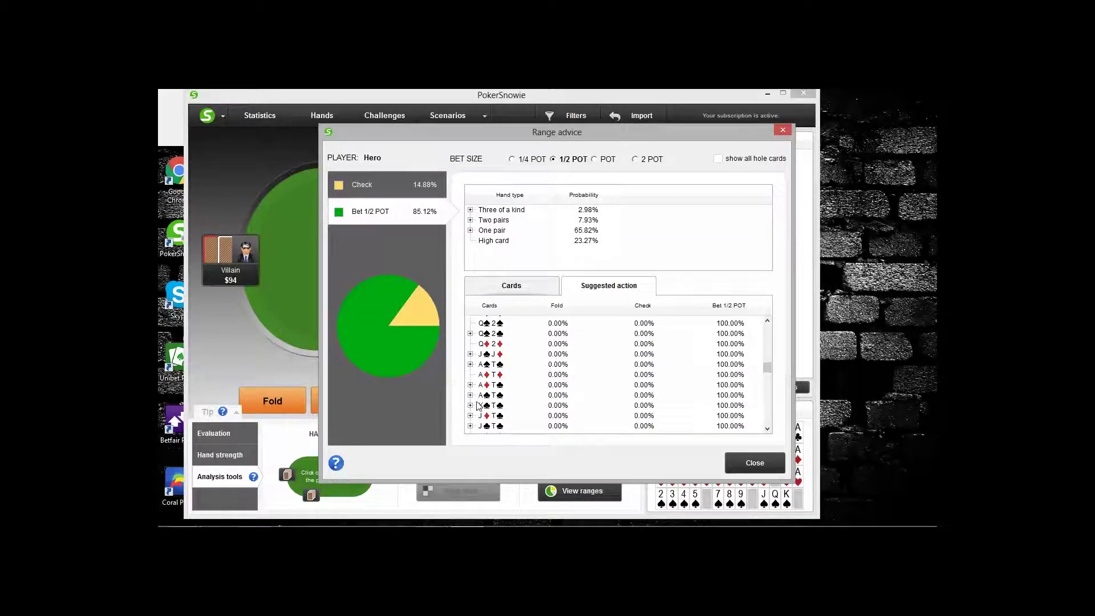
left_click_drag(766, 368, 765, 403)
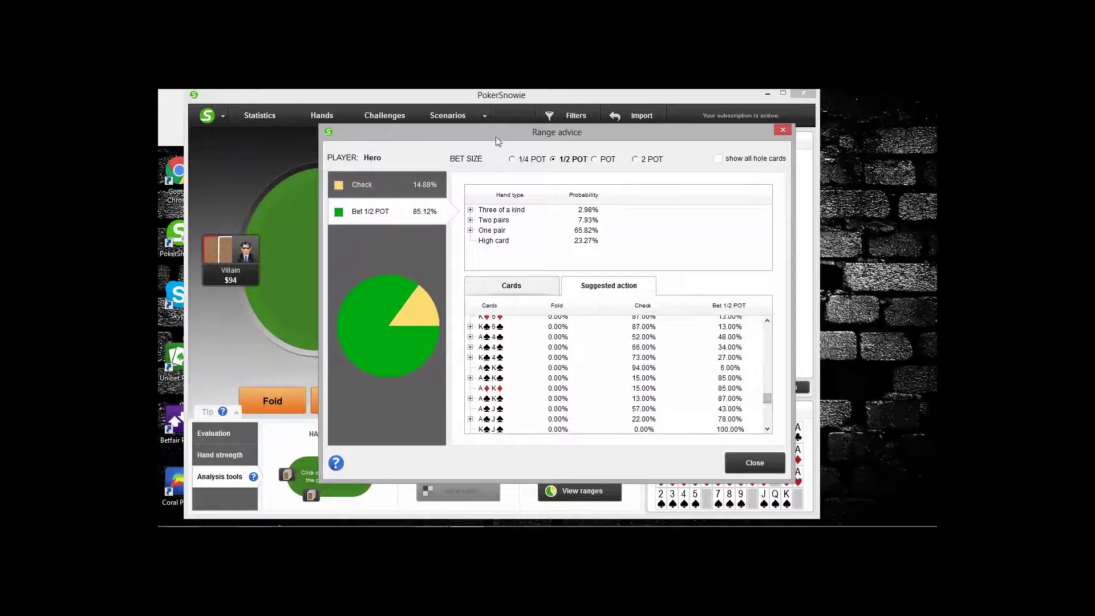
left_click_drag(489, 137, 779, 154)
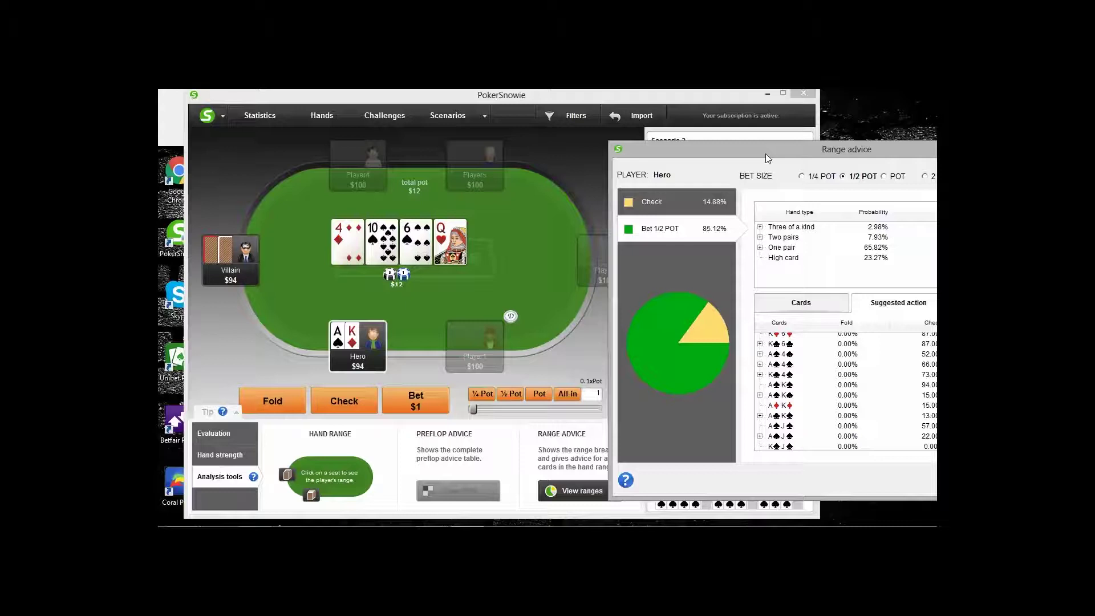
left_click_drag(765, 153, 589, 146)
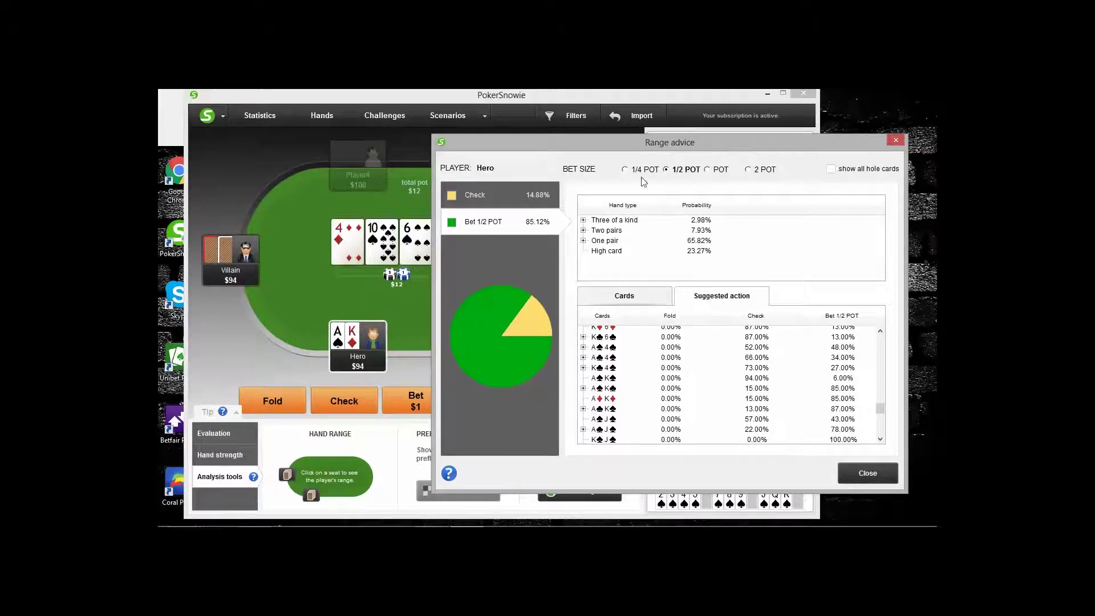
left_click_drag(679, 146, 658, 135)
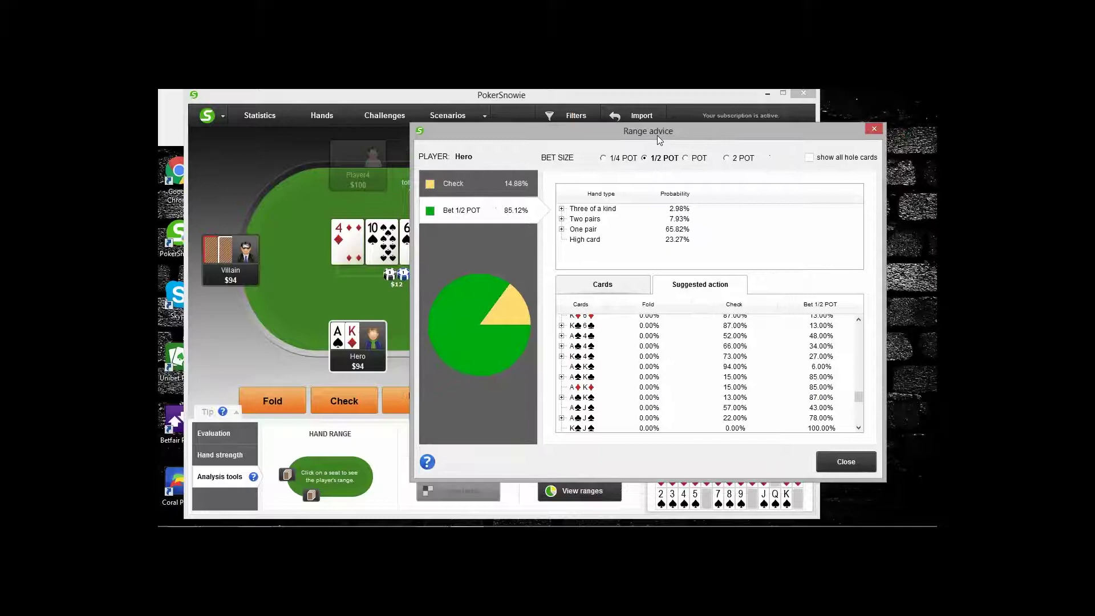
Compare Hero's turn range advice and suggested actions for the POT, 2 POT and 1/2 POT bet sizes
left_click(685, 158)
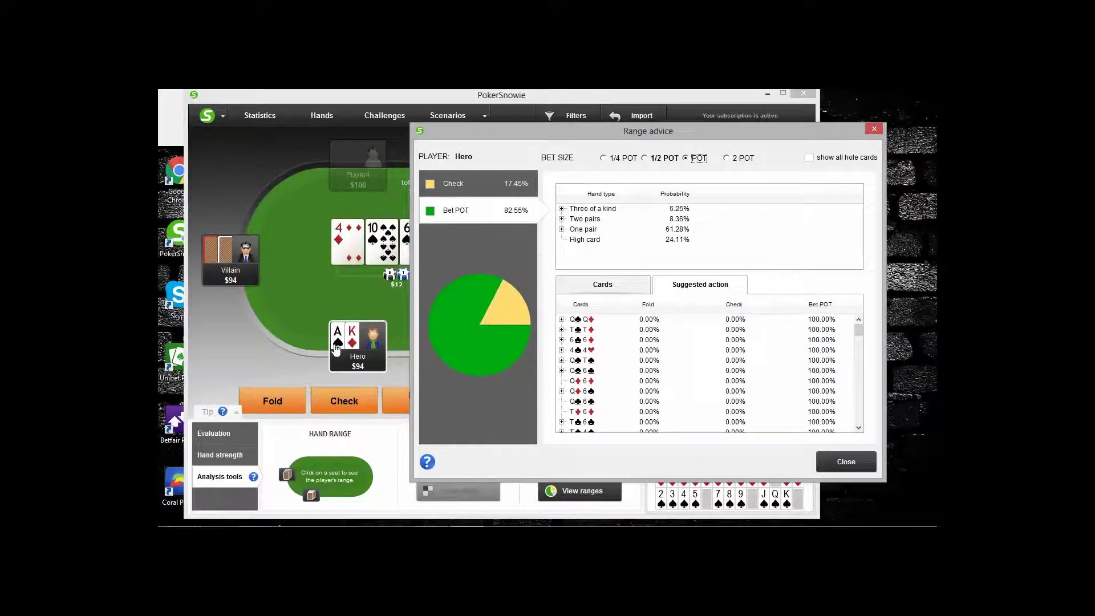
left_click(738, 159)
left_click(697, 159)
left_click(665, 160)
left_click(686, 161)
left_click(664, 160)
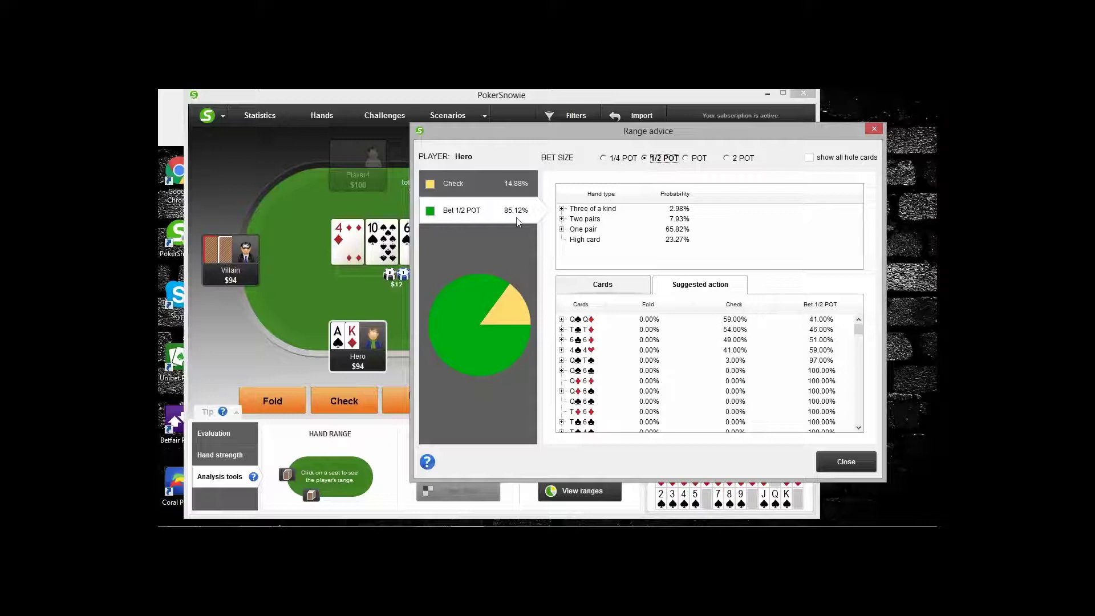
left_click(694, 160)
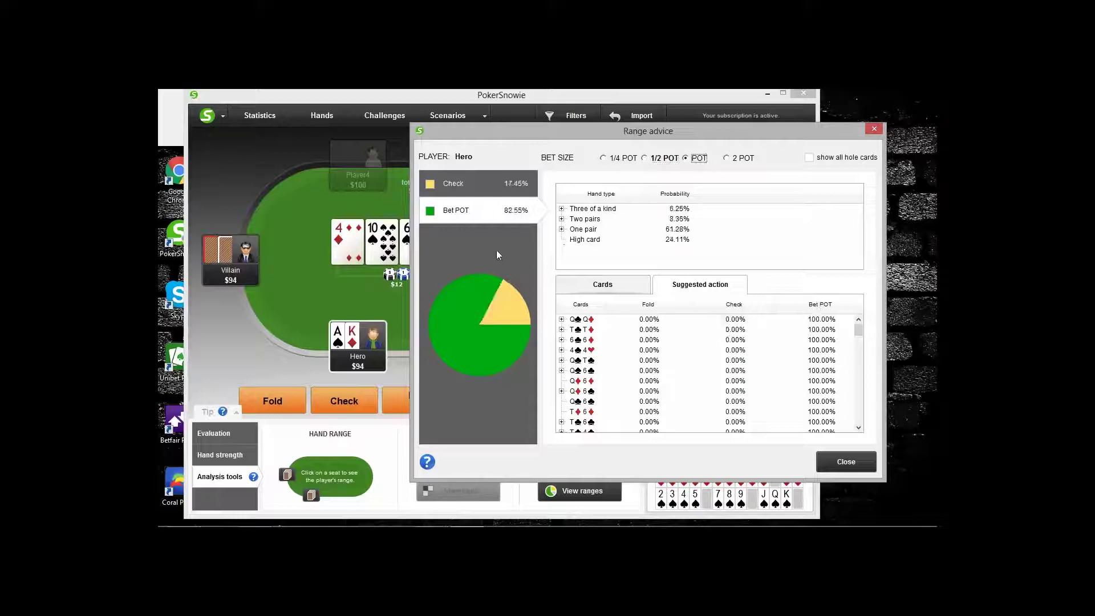
Review Hero's turn range advice across all four bet sizes from 1/4 POT to 2 POT, finish on POT, and close the advice
left_click(603, 160)
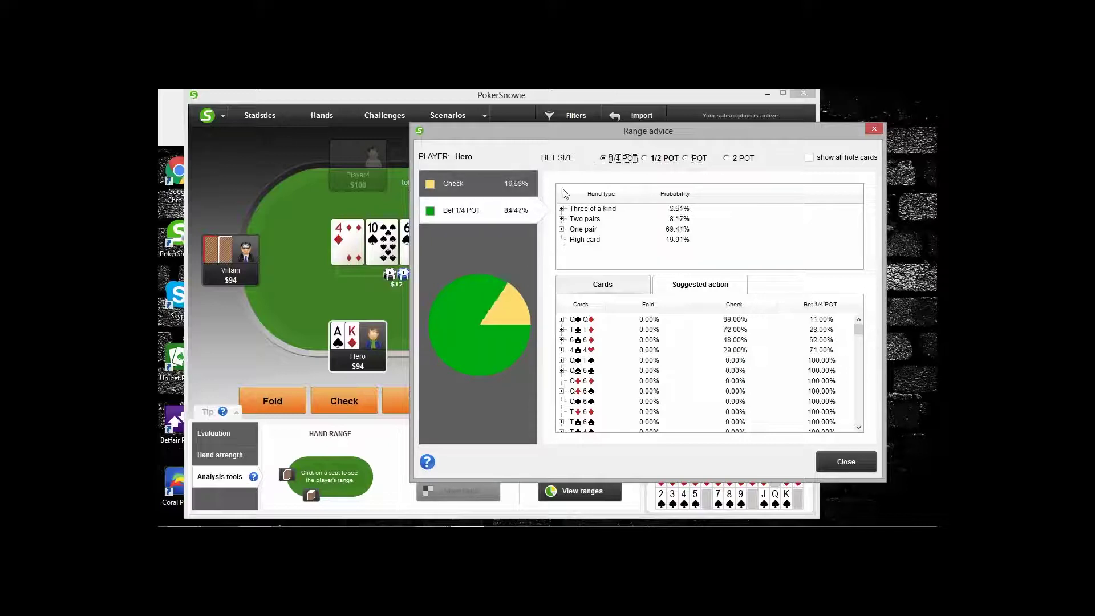
left_click(660, 162)
left_click(692, 162)
left_click(727, 159)
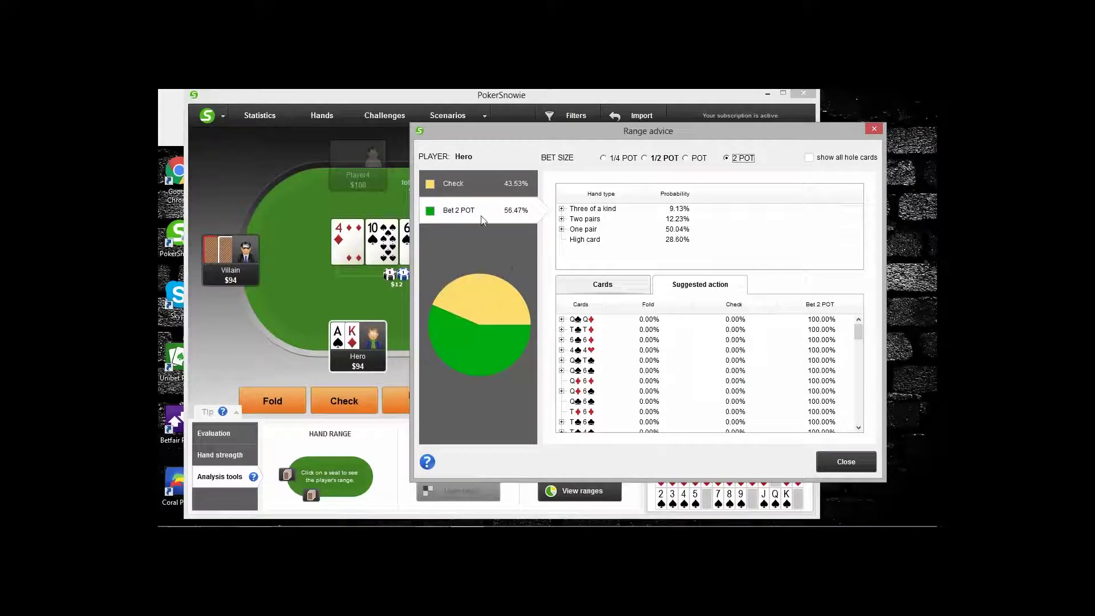
left_click(689, 162)
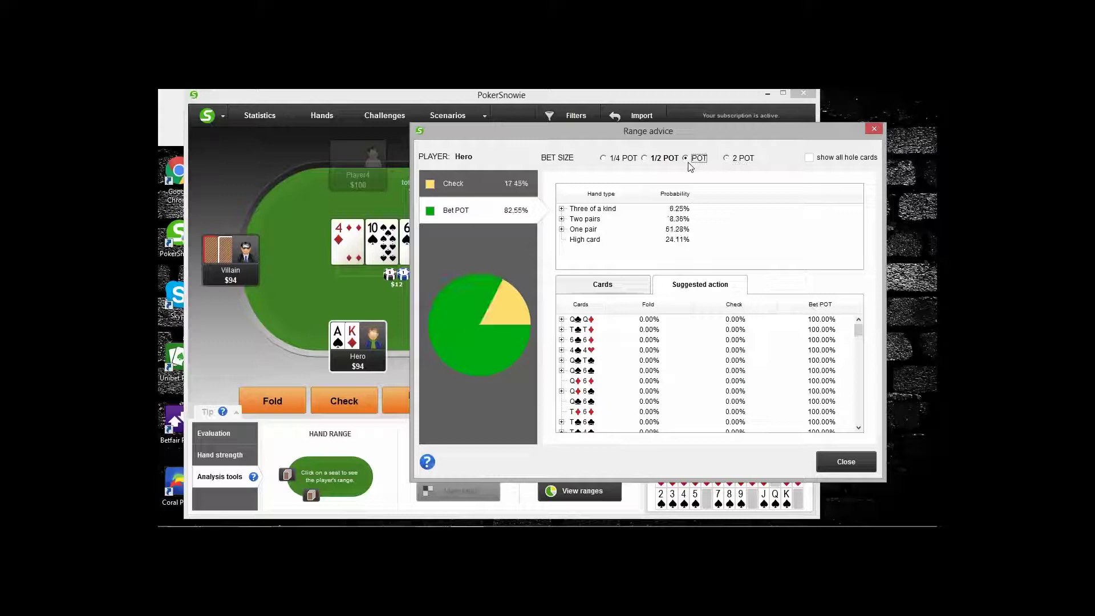
left_click(646, 161)
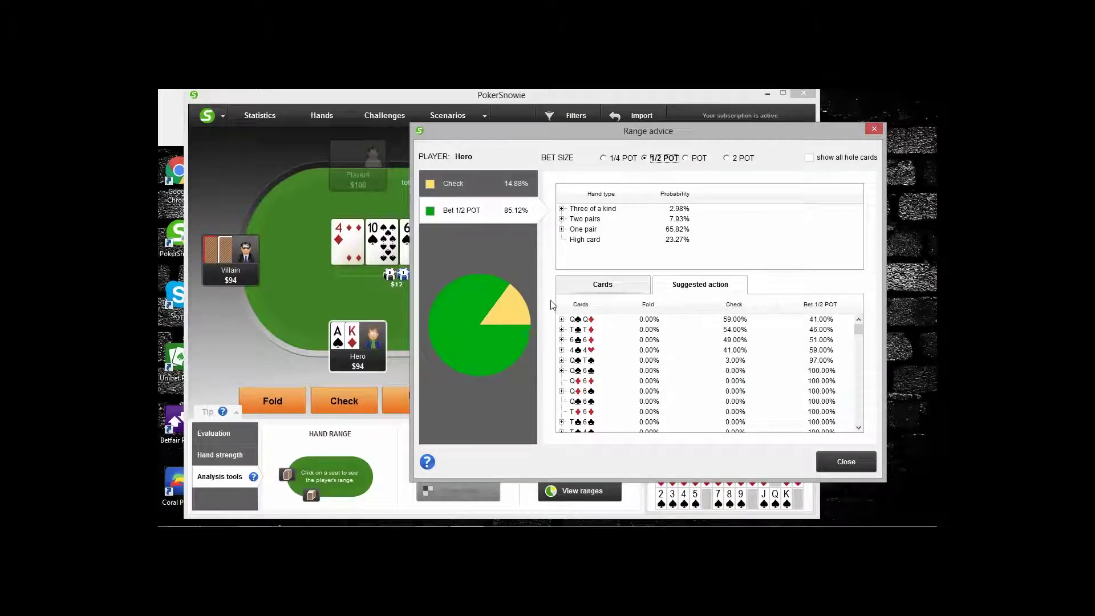
left_click(695, 160)
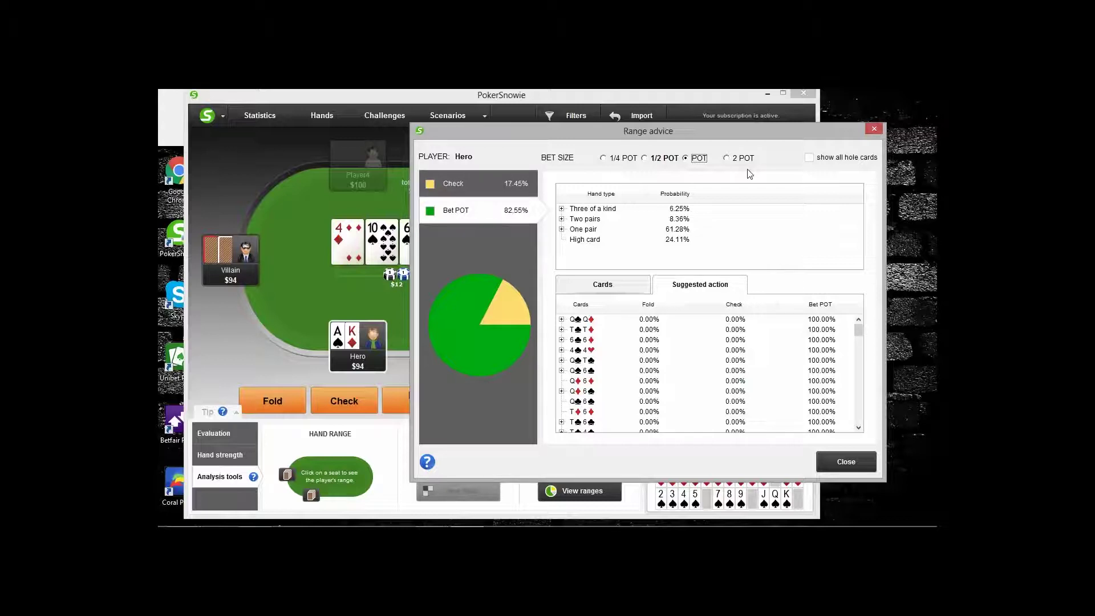
left_click_drag(709, 137, 765, 128)
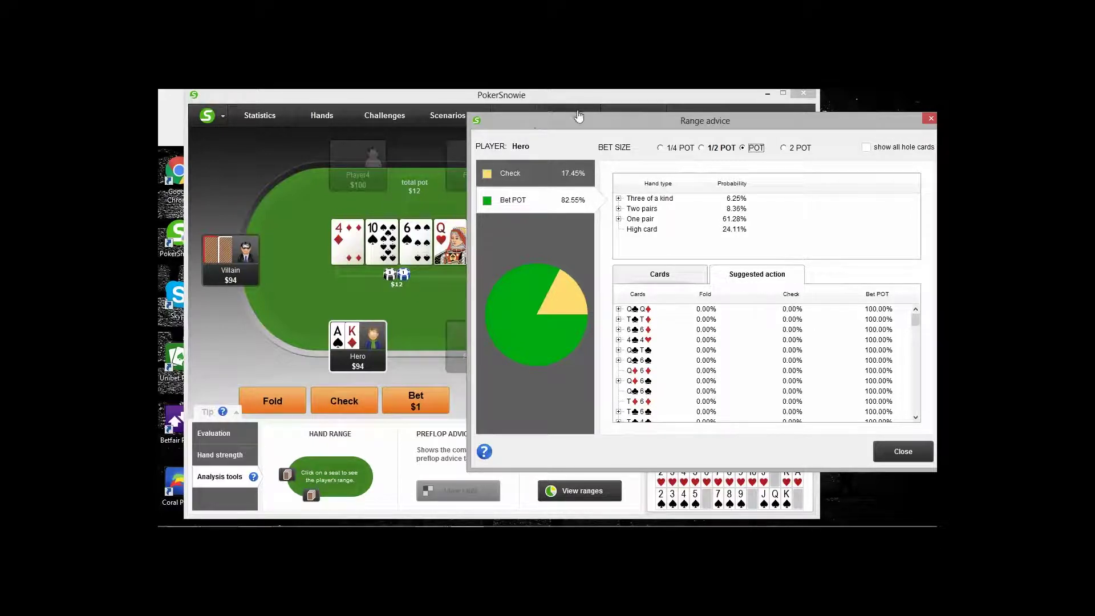
left_click_drag(574, 119, 470, 130)
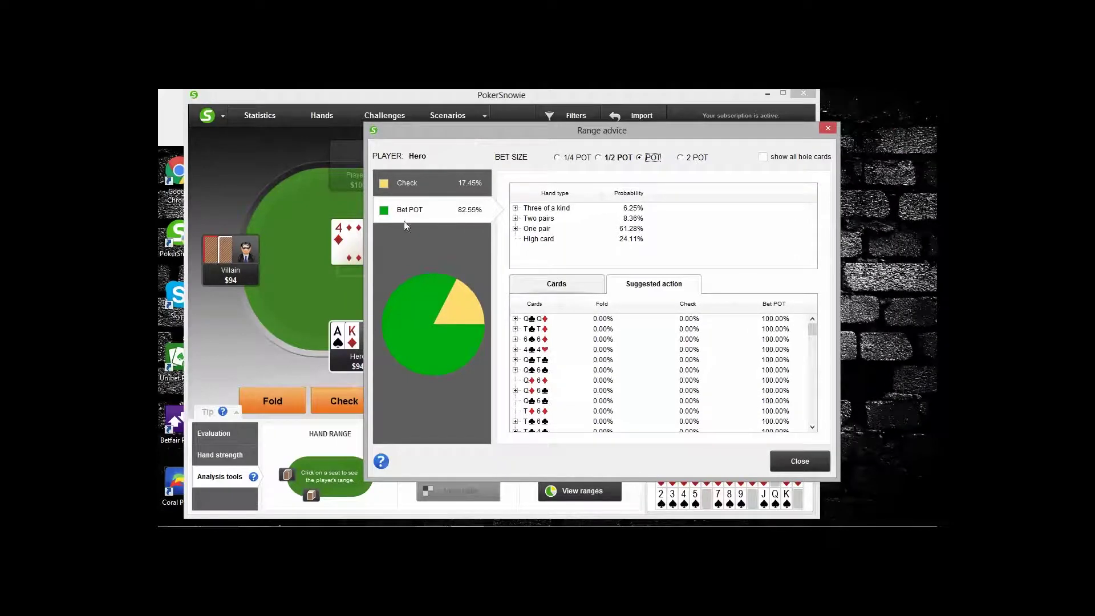
left_click(825, 129)
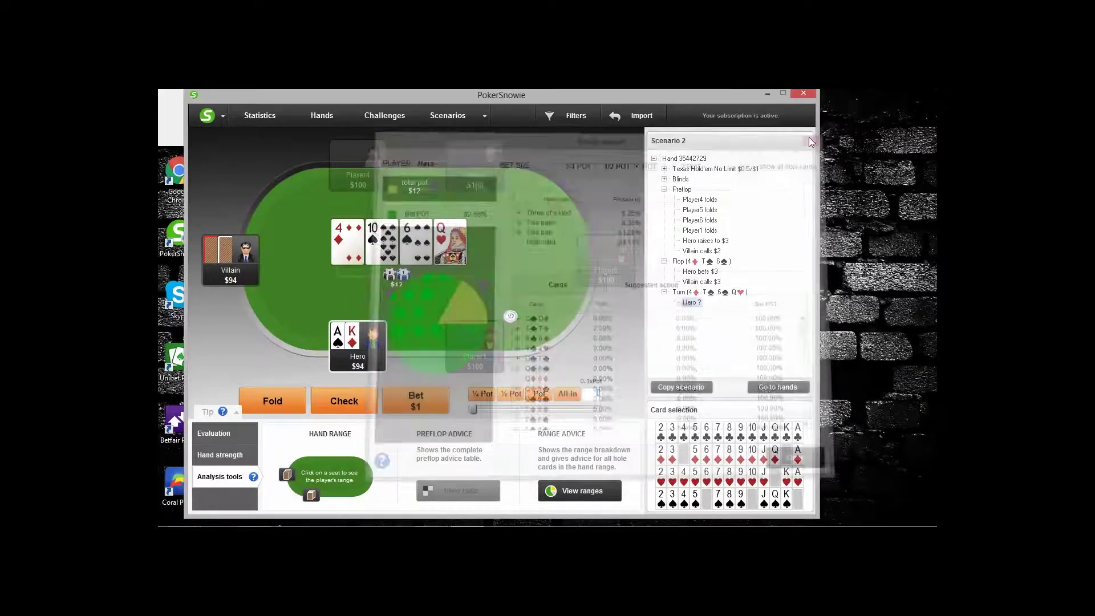
Have Hero bet the pot, $12, on the turn and Villain call, and set the river card to the jack of hearts
left_click(537, 395)
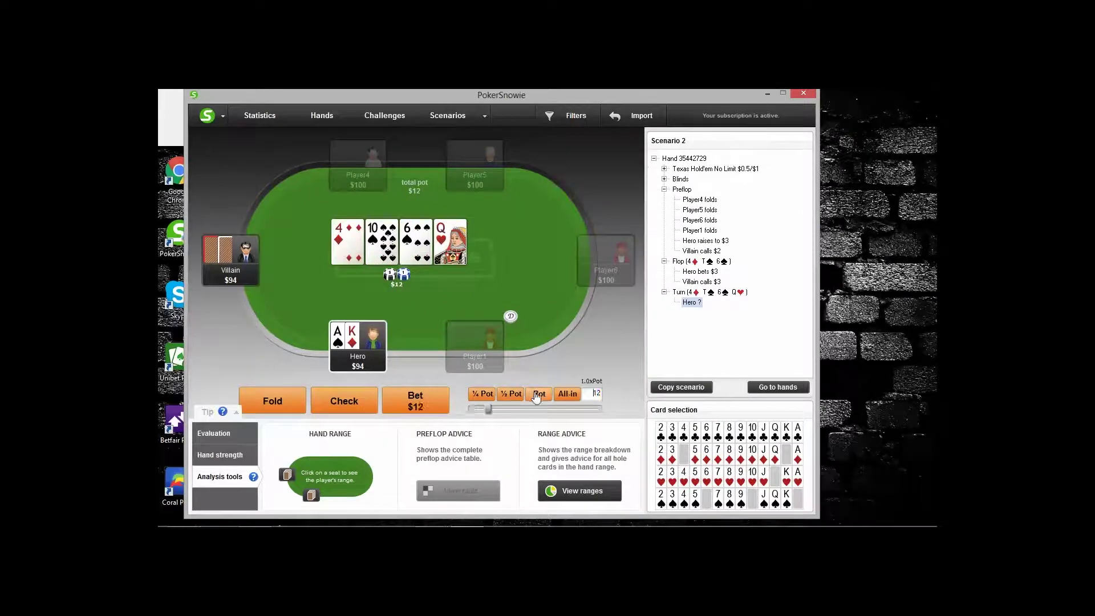
left_click(415, 402)
left_click(362, 417)
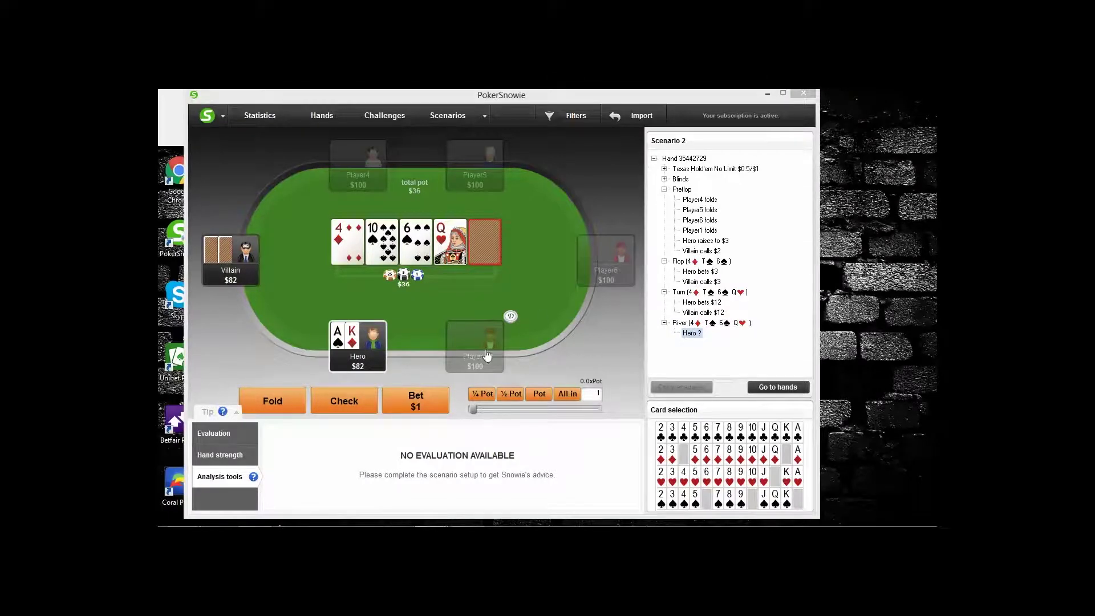
left_click(491, 262)
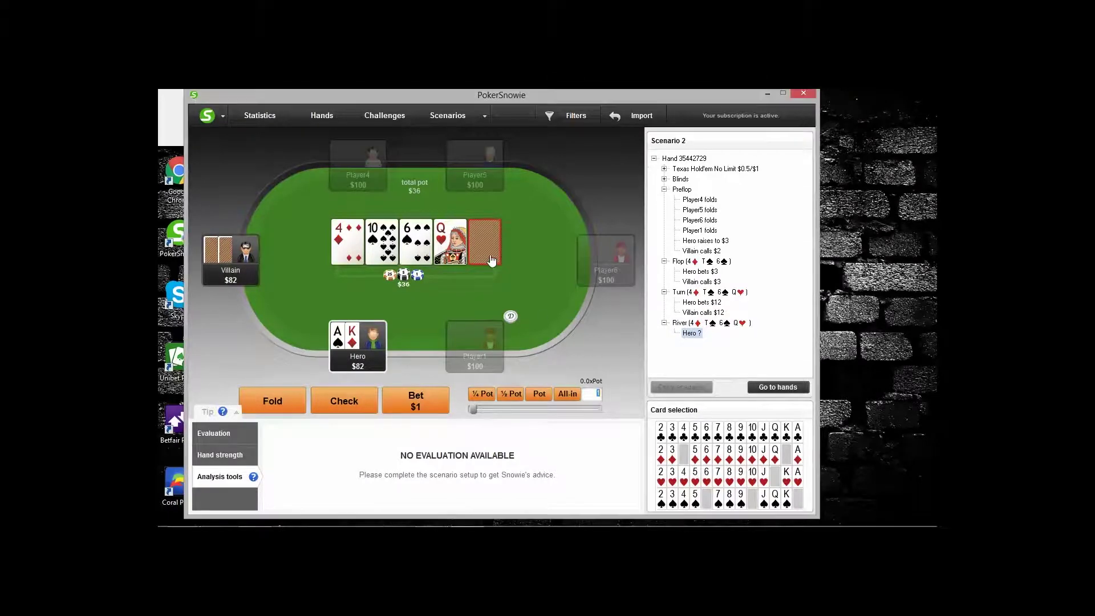
left_click(764, 477)
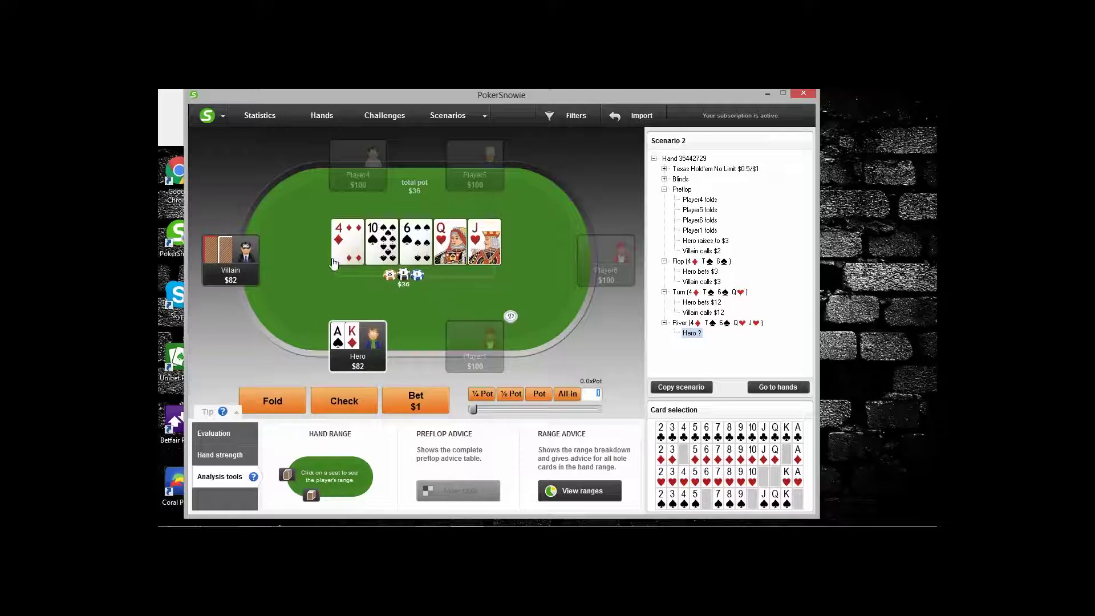
Compare Hero's river evaluation for the 0.25 Pot, 0.5 Pot and 1 Pot bet sizes
left_click(235, 435)
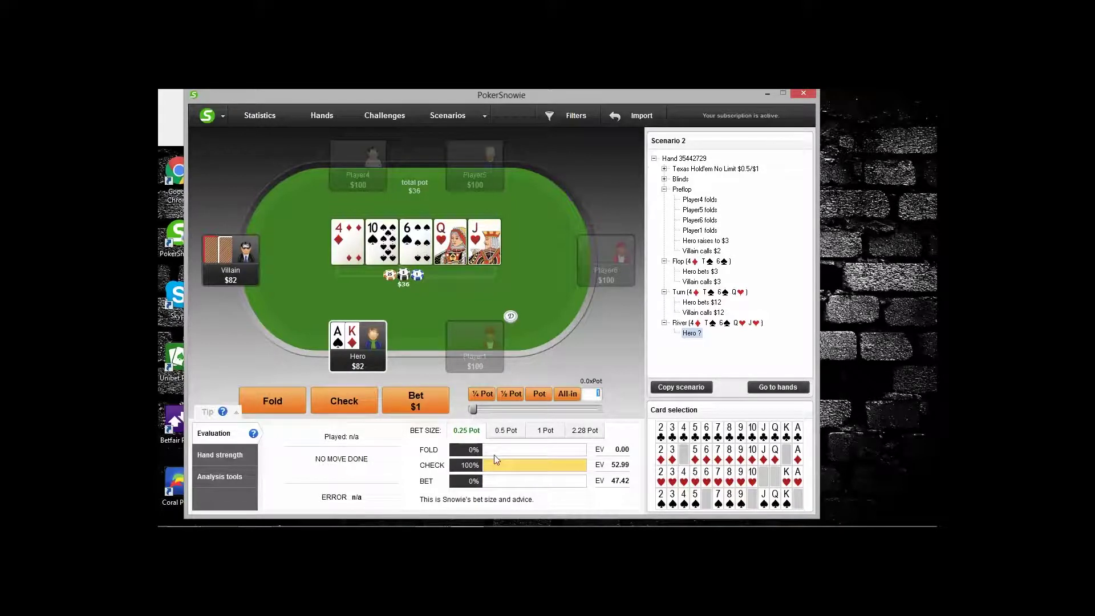
left_click(509, 431)
left_click(531, 433)
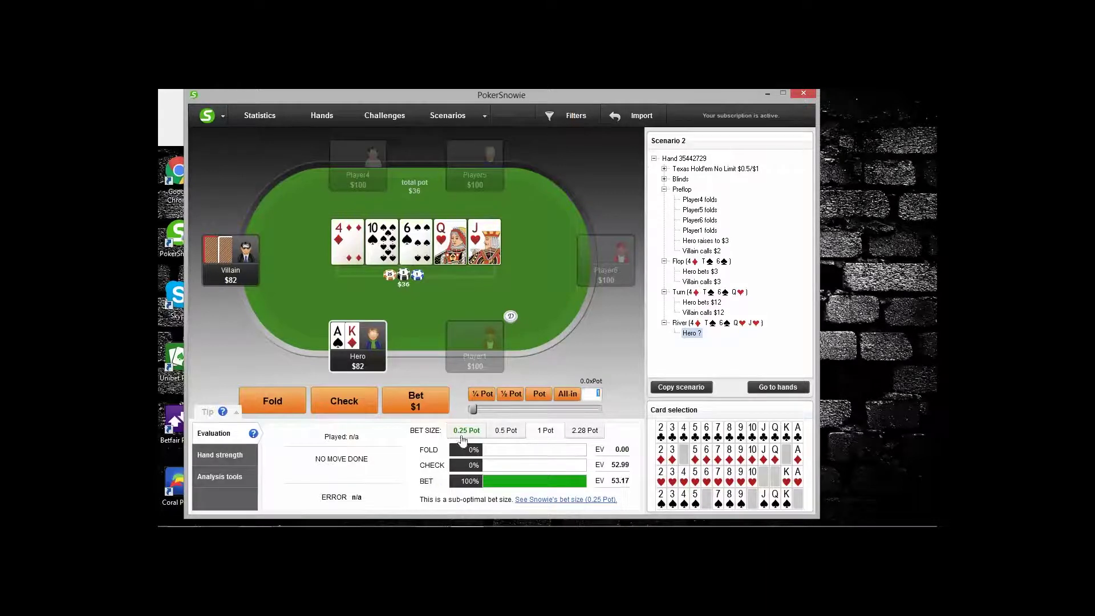
left_click(466, 435)
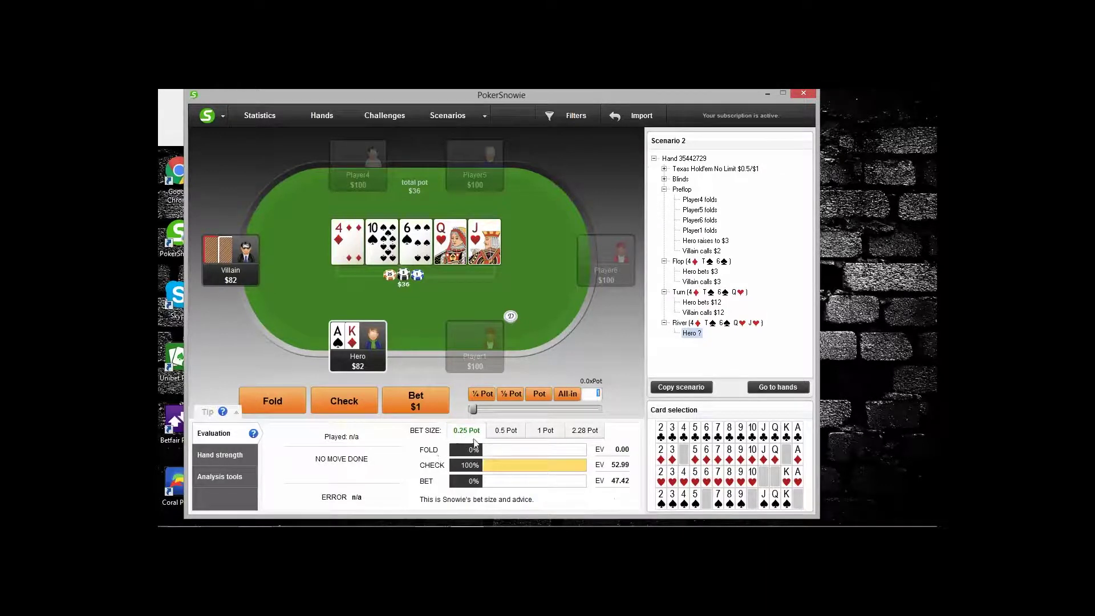
Open Hero's river range advice and show the suggested actions for the quarter-pot betting range
left_click(225, 485)
left_click(573, 490)
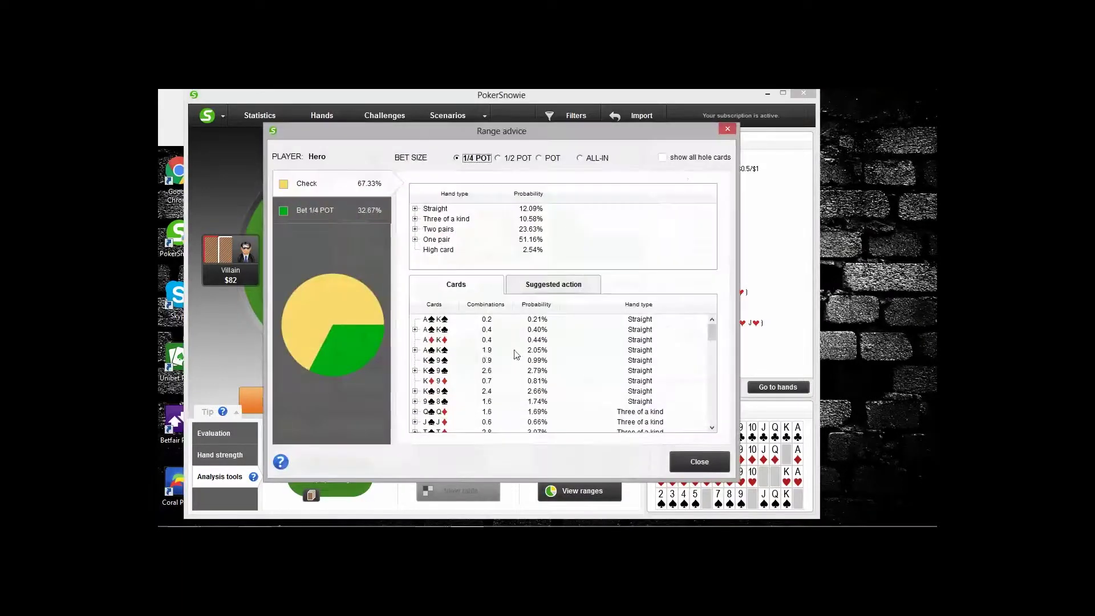
left_click(314, 212)
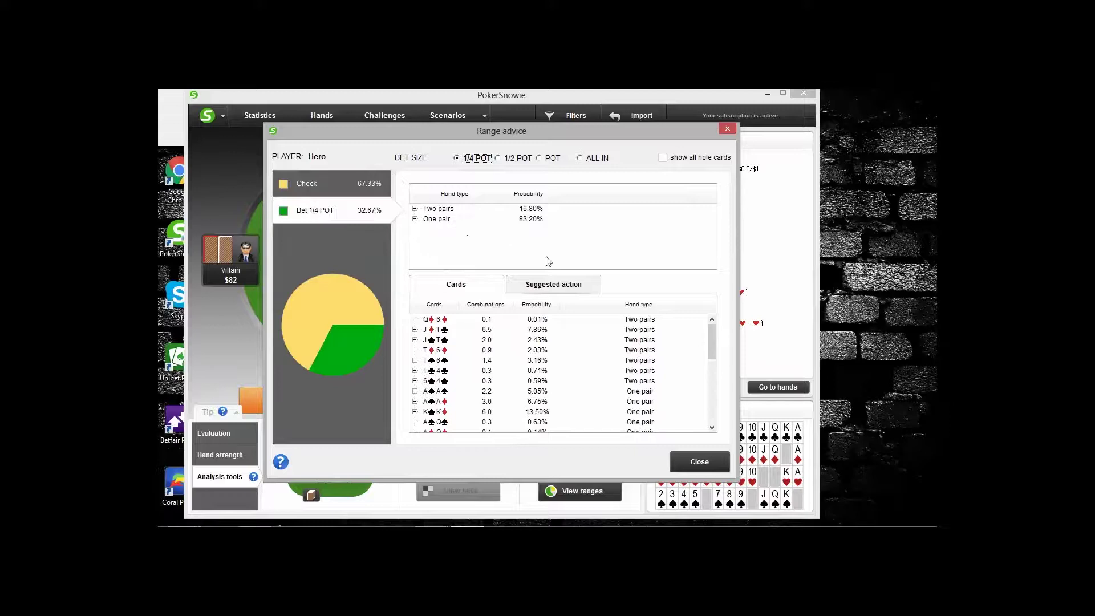
left_click(557, 283)
Move the river range advice aside to compare the quarter-pot betting range with the board and Hero's hole cards, and bring it back
left_click_drag(398, 132, 643, 137)
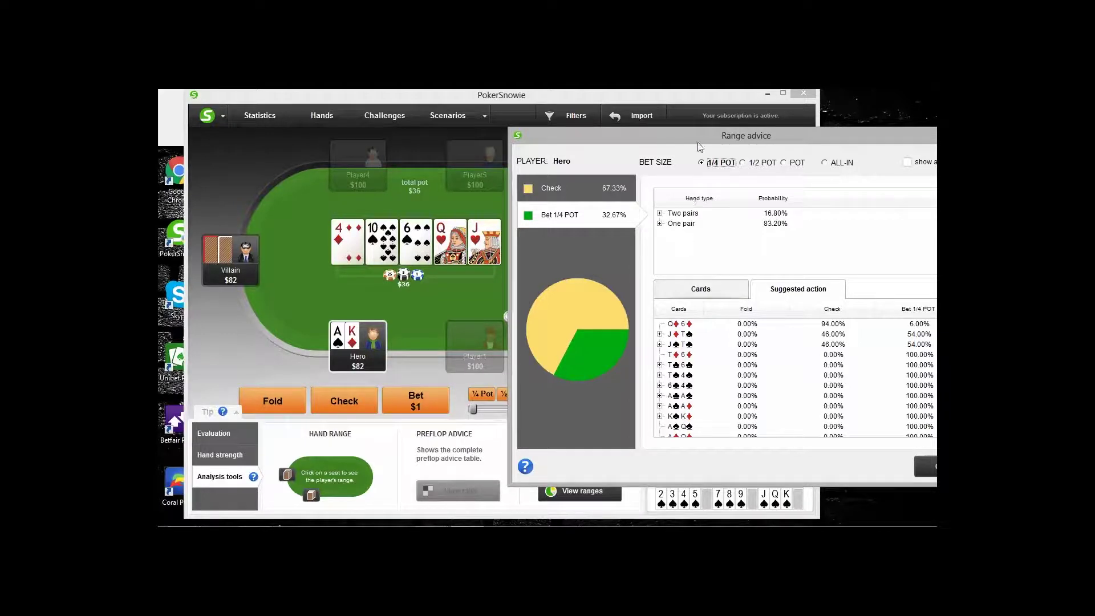
left_click_drag(687, 140, 707, 150)
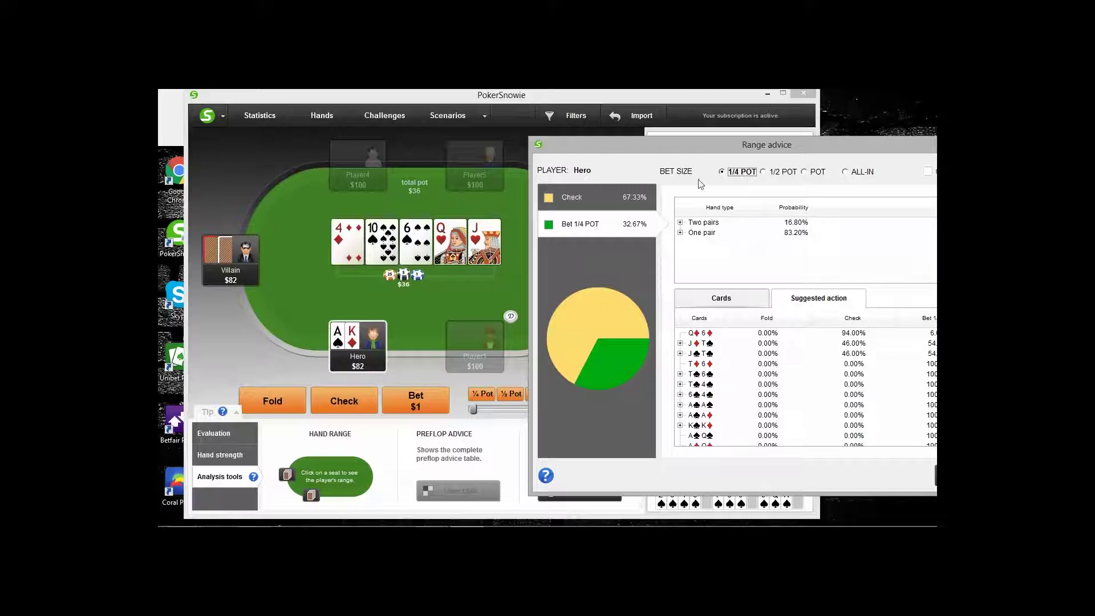
left_click_drag(752, 154, 705, 109)
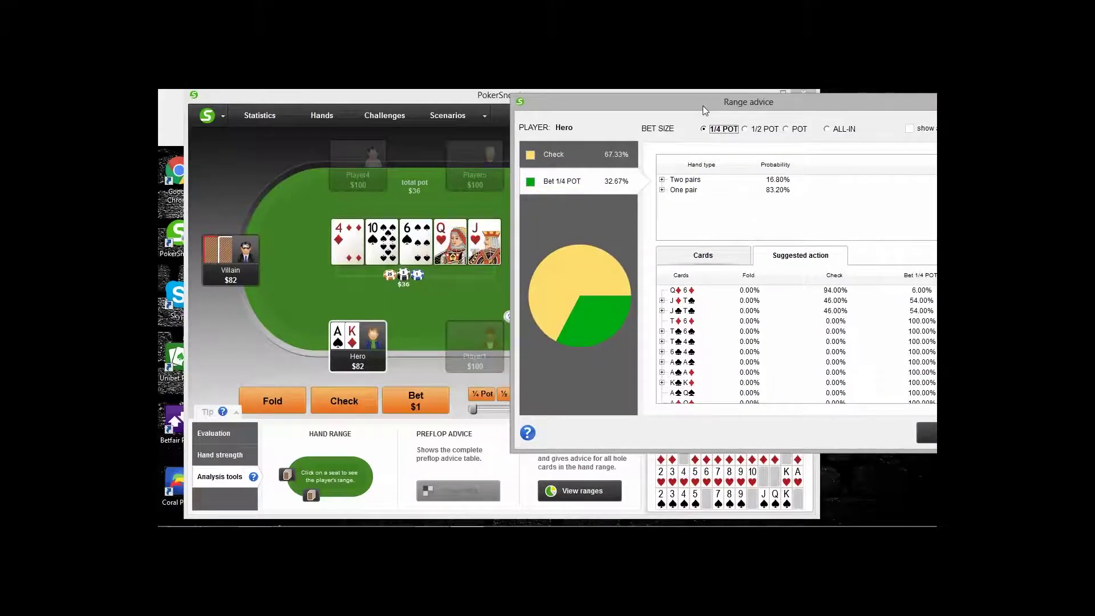
left_click_drag(703, 106, 525, 121)
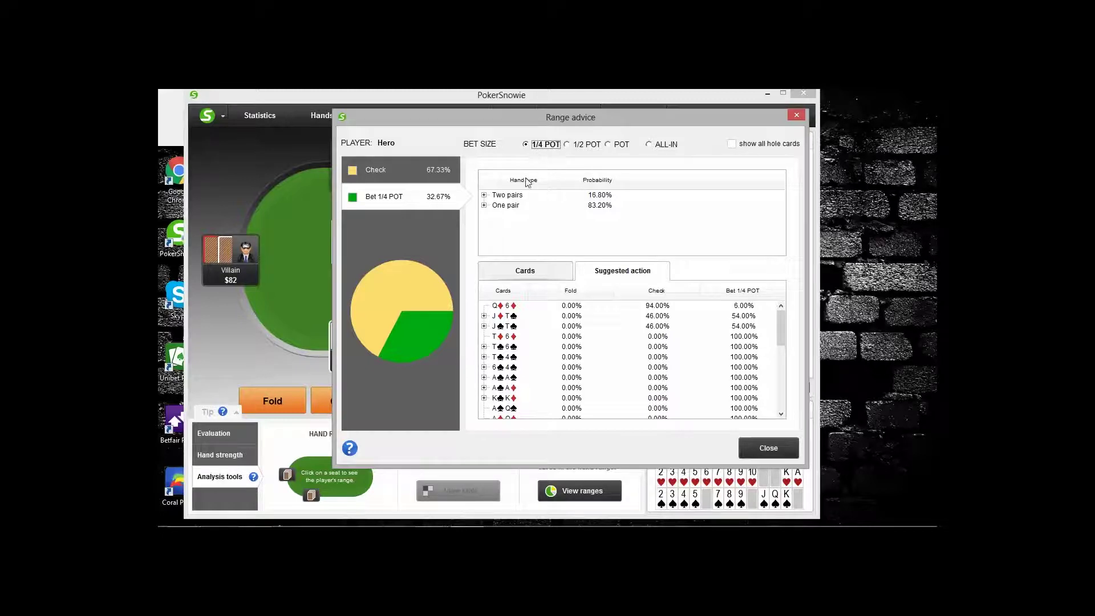
left_click_drag(446, 121, 616, 126)
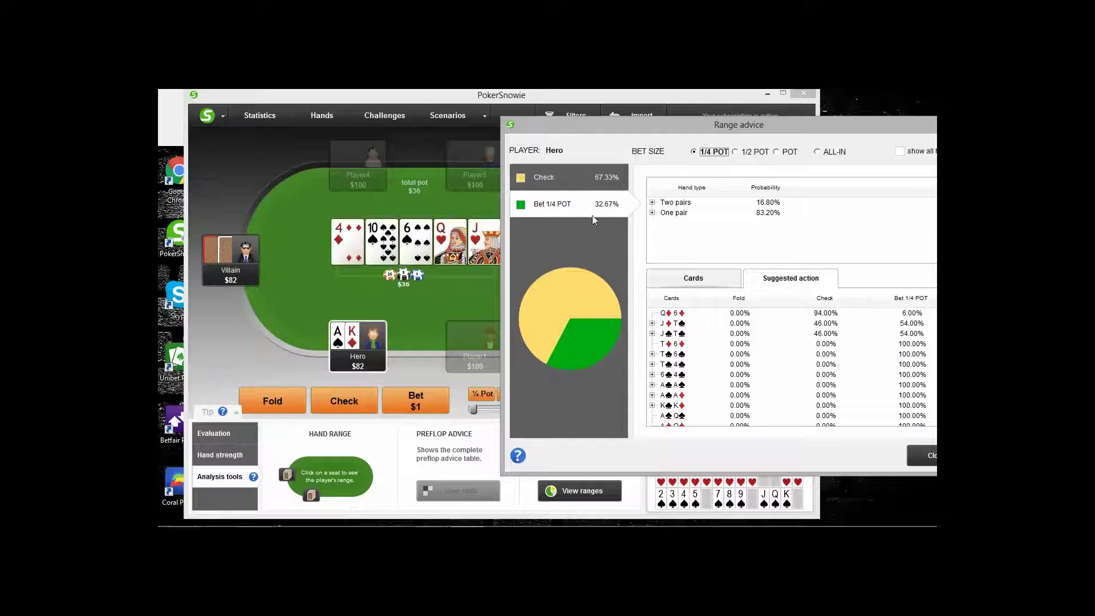
left_click_drag(688, 126, 529, 133)
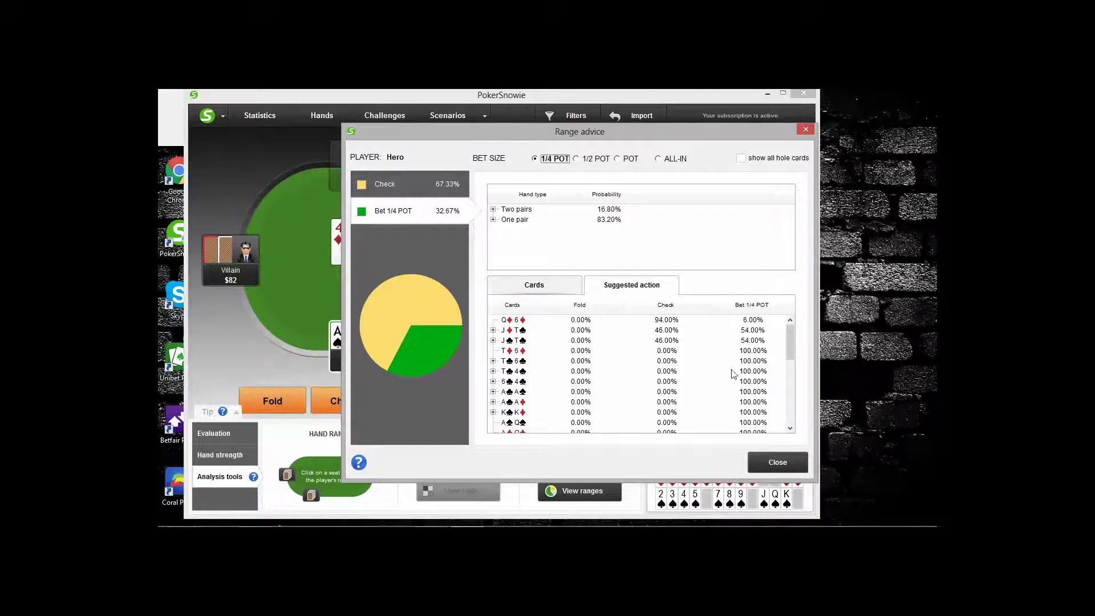
Examine the suggested actions and card combinations of Hero's quarter-pot river betting range, and close the range advice
mouse_move(792, 338)
left_mouse_down()
mouse_move(796, 413)
mouse_move(790, 327)
left_mouse_up()
left_click(568, 288)
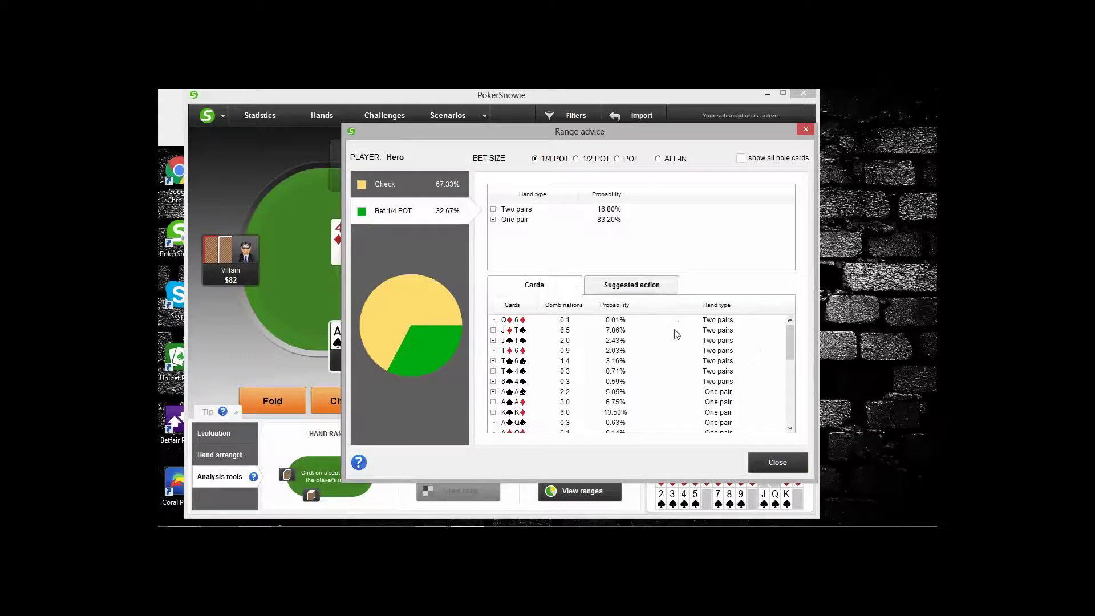
mouse_move(791, 337)
left_mouse_down()
mouse_move(790, 416)
mouse_move(791, 345)
left_mouse_up()
left_click(806, 131)
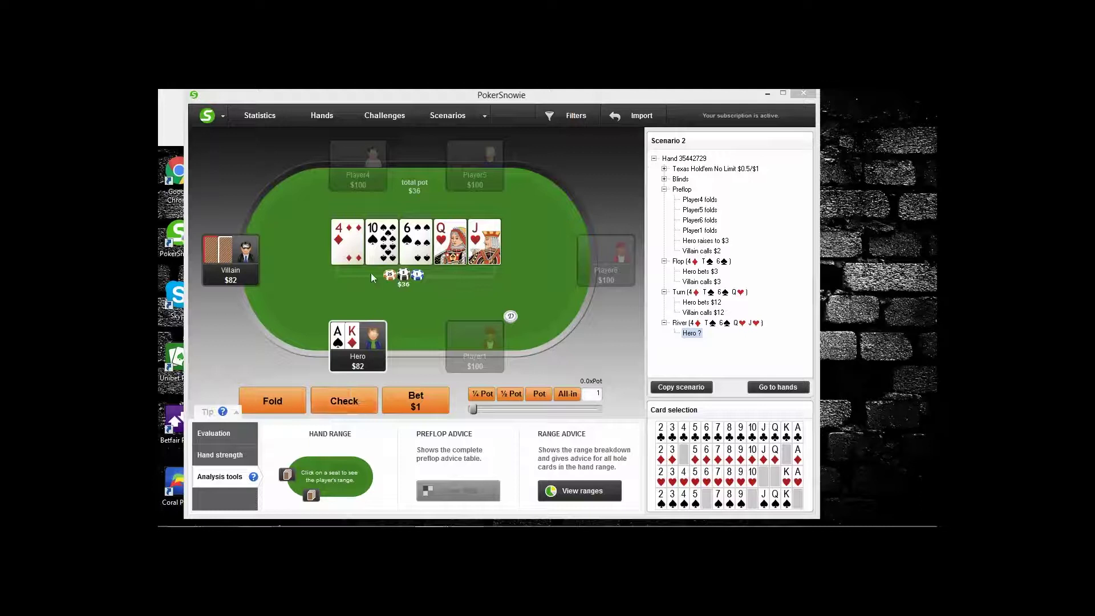
Have Hero check the river and open Villain's range advice
left_click(319, 404)
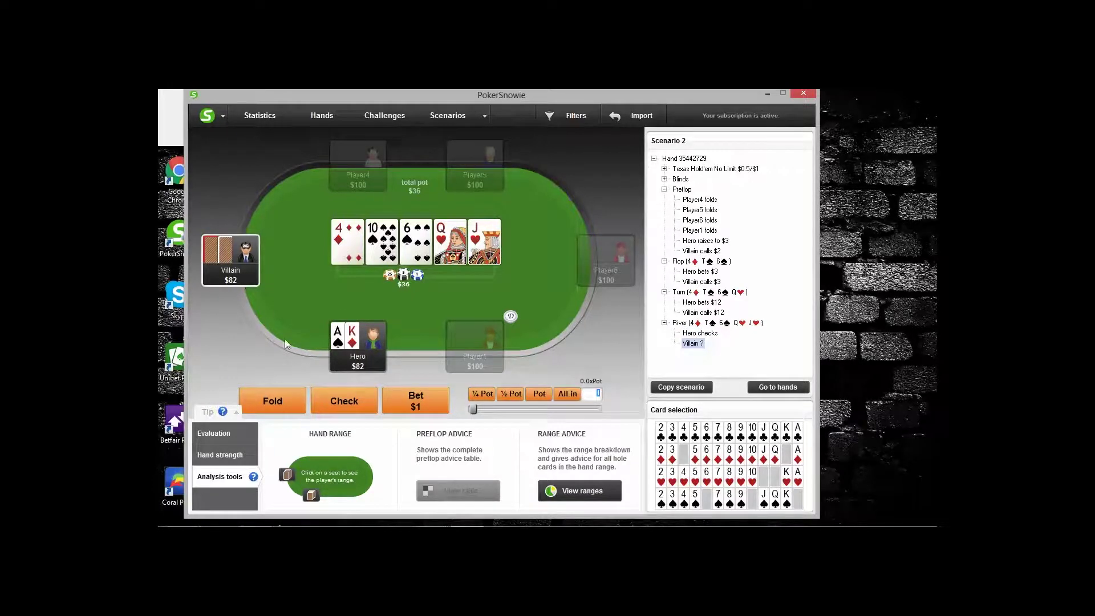
left_click(598, 494)
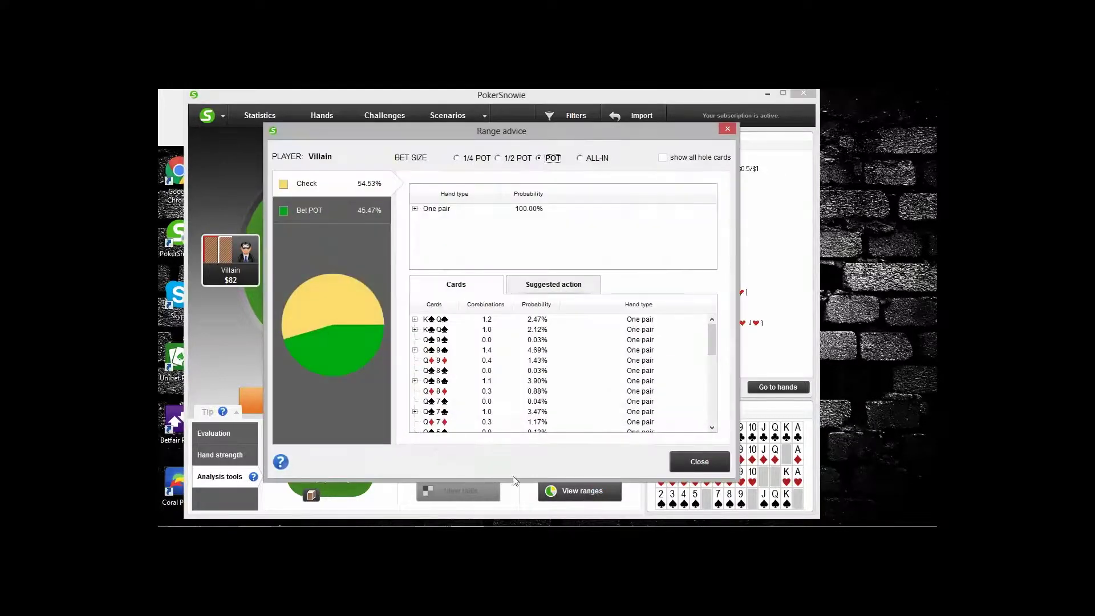
Show Villain's pot-size river betting range and examine the suggested actions for its card combinations
left_click(337, 213)
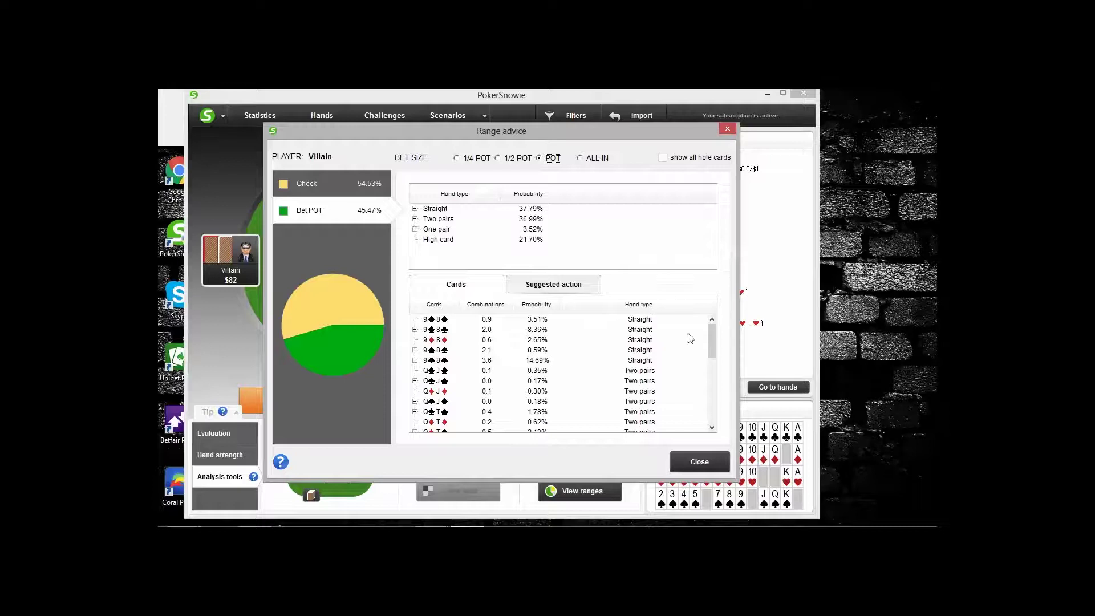
left_click(562, 288)
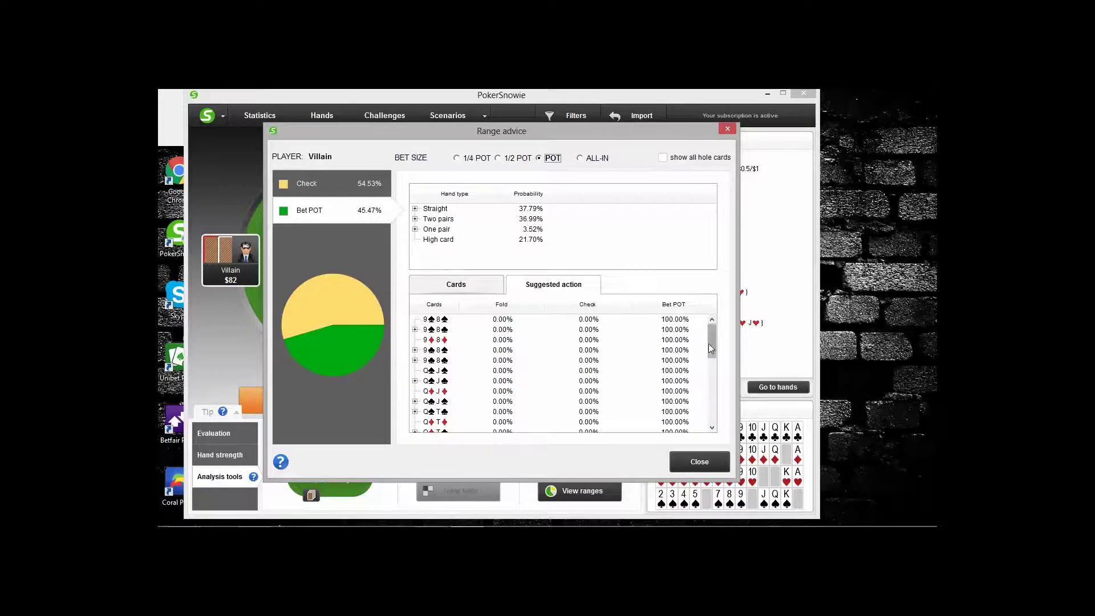
left_click_drag(709, 343, 725, 409)
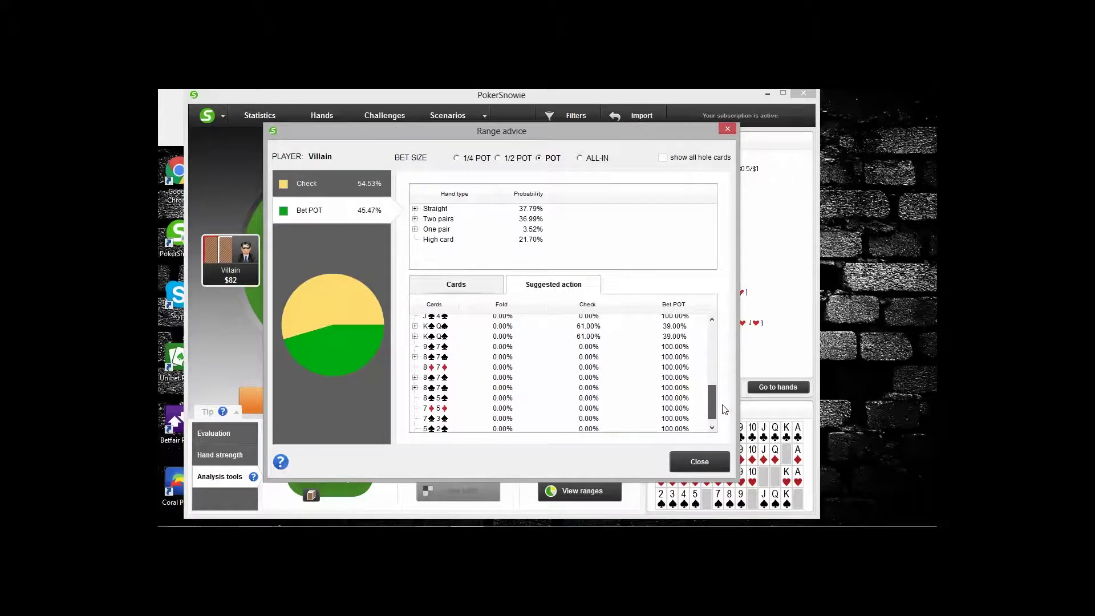
left_click_drag(725, 409, 701, 406)
scroll(714, 412, "down", 1)
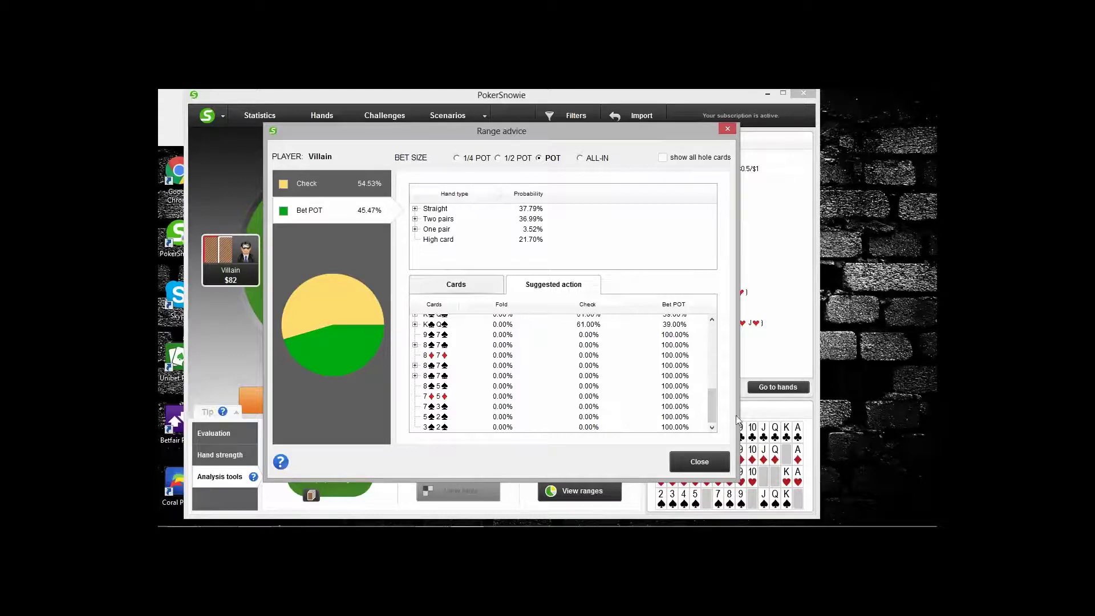
left_click_drag(711, 408, 712, 392)
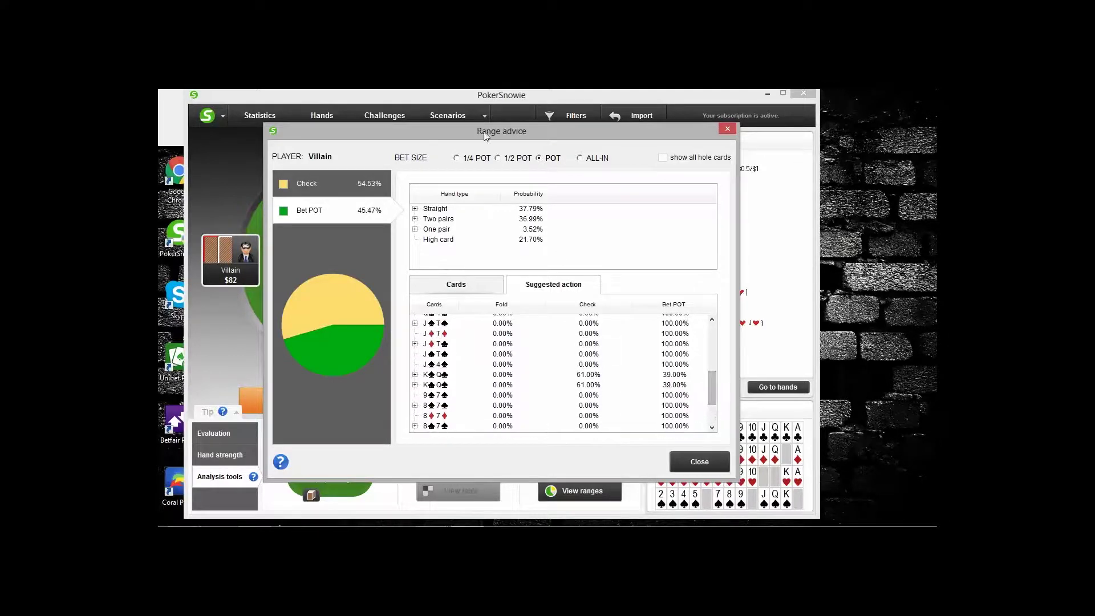
Move Villain's range advice aside to compare the pot-size betting range with the board and Hero's hole cards, and close it
left_click_drag(460, 131, 711, 117)
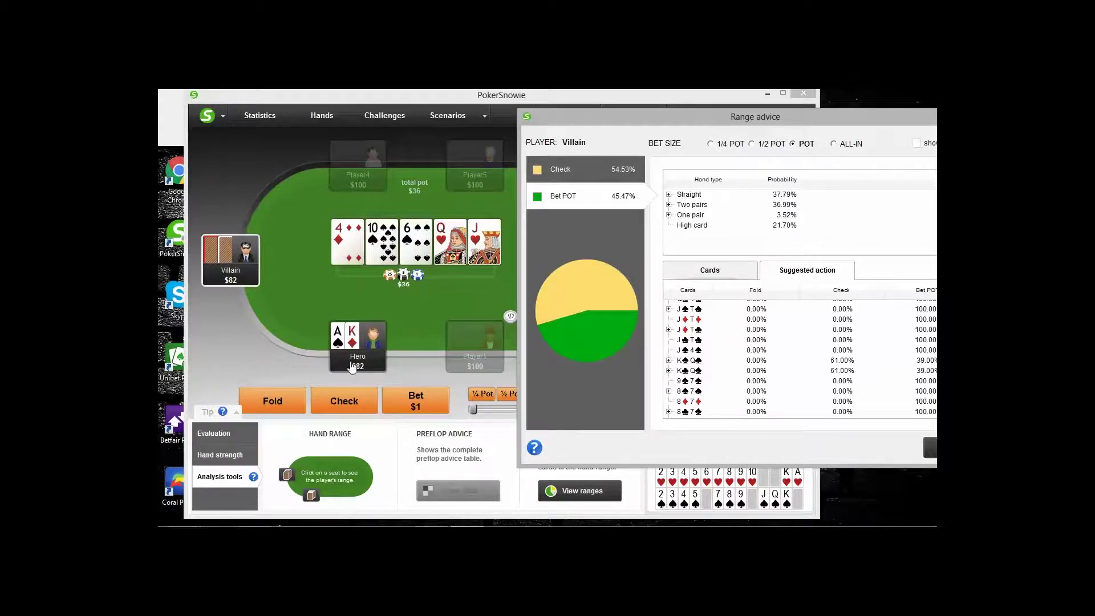
left_click_drag(784, 124, 645, 129)
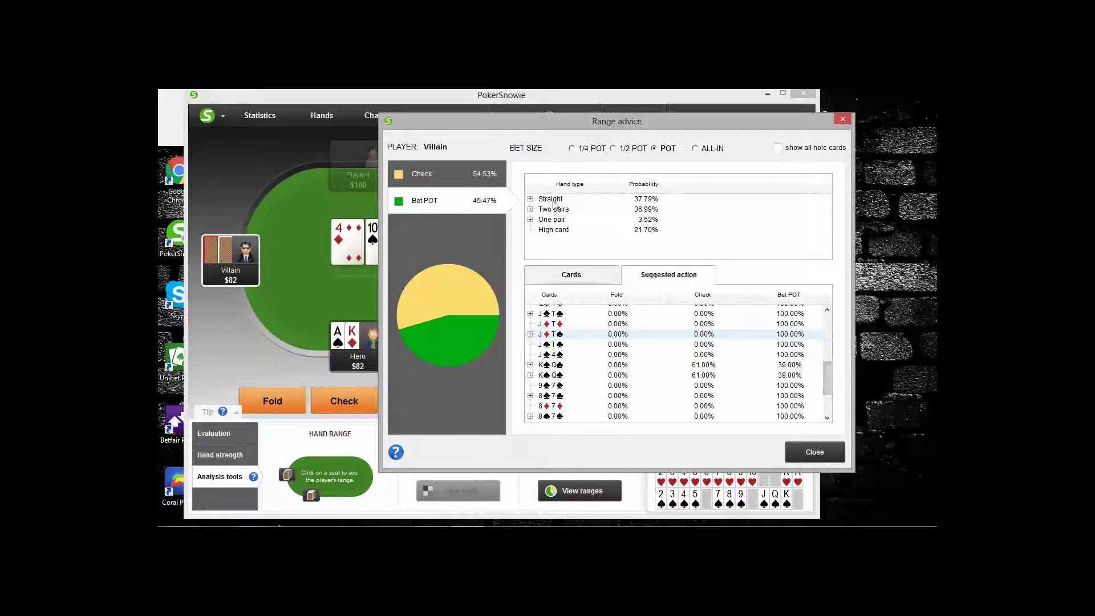
left_click(837, 121)
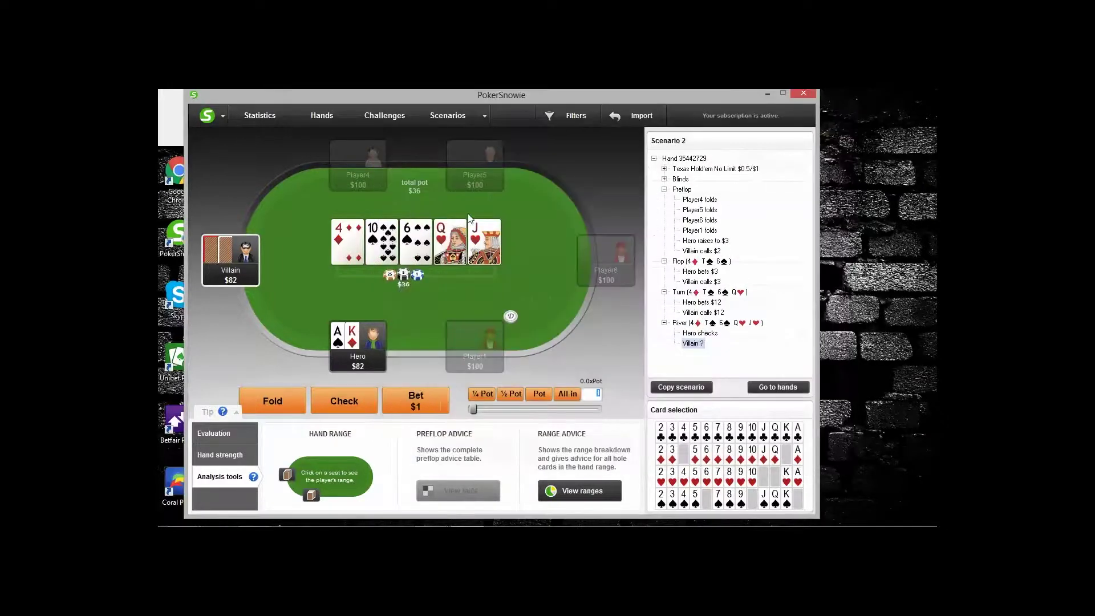
Have Villain bet the pot, $36, on the river, show the evaluation, and have Hero raise all-in to $82
left_click(537, 395)
left_click(416, 401)
left_click(219, 434)
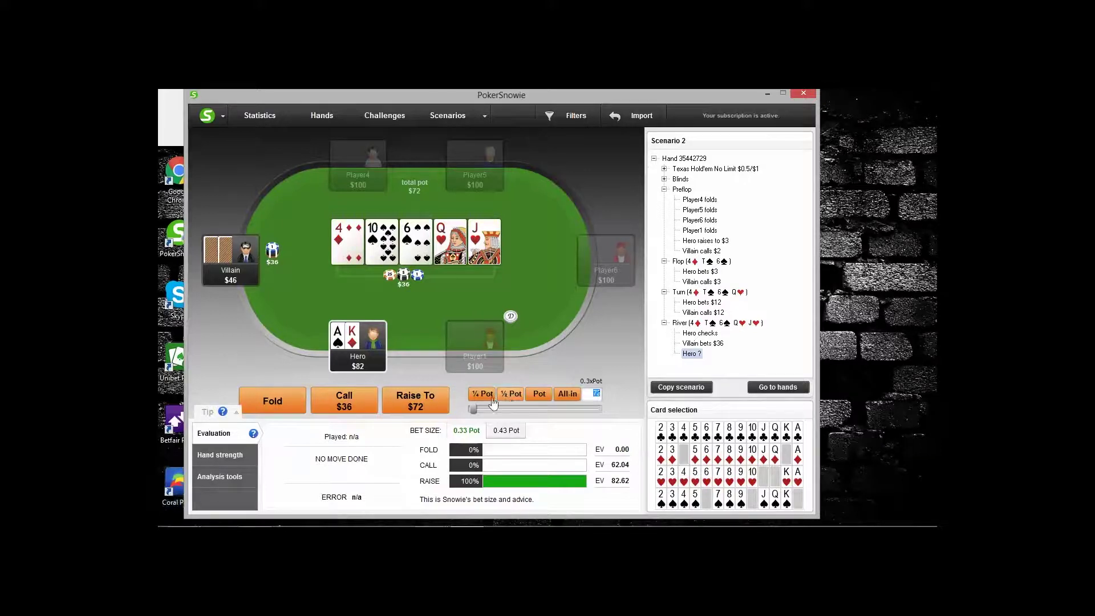
left_click_drag(473, 410, 597, 410)
left_click(416, 400)
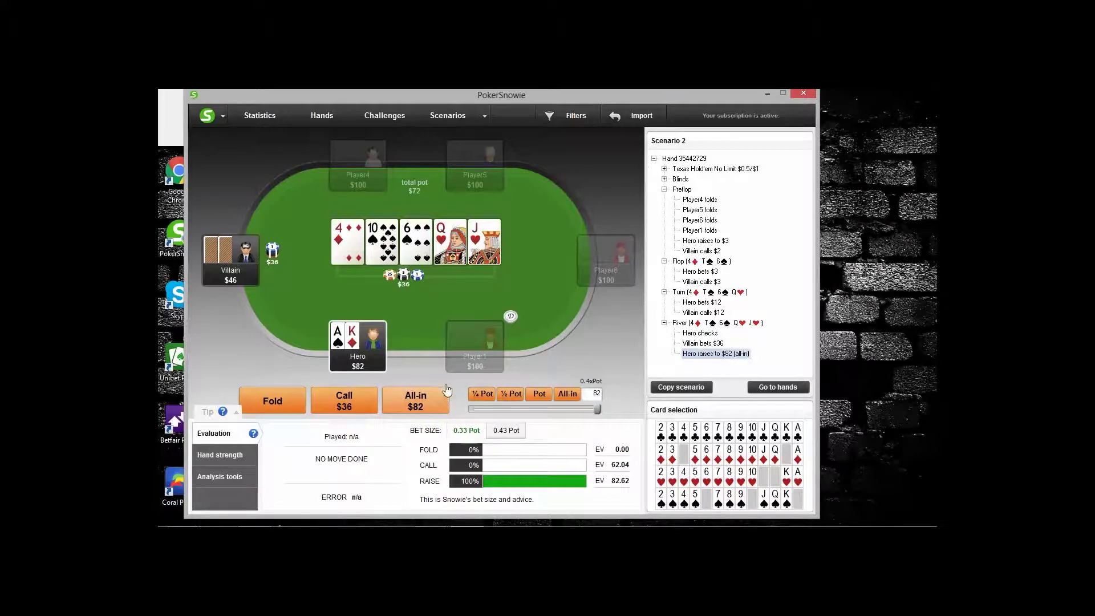
Open Villain's range advice against the all-in raise, examine the hands in the all-in range, and close it
left_click(212, 475)
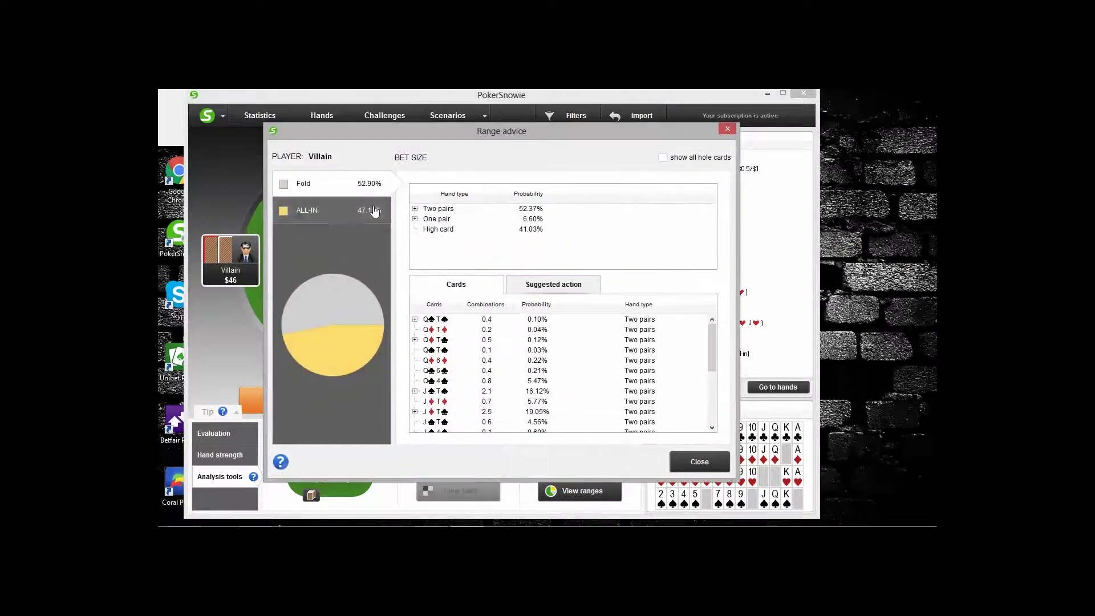
left_click(334, 211)
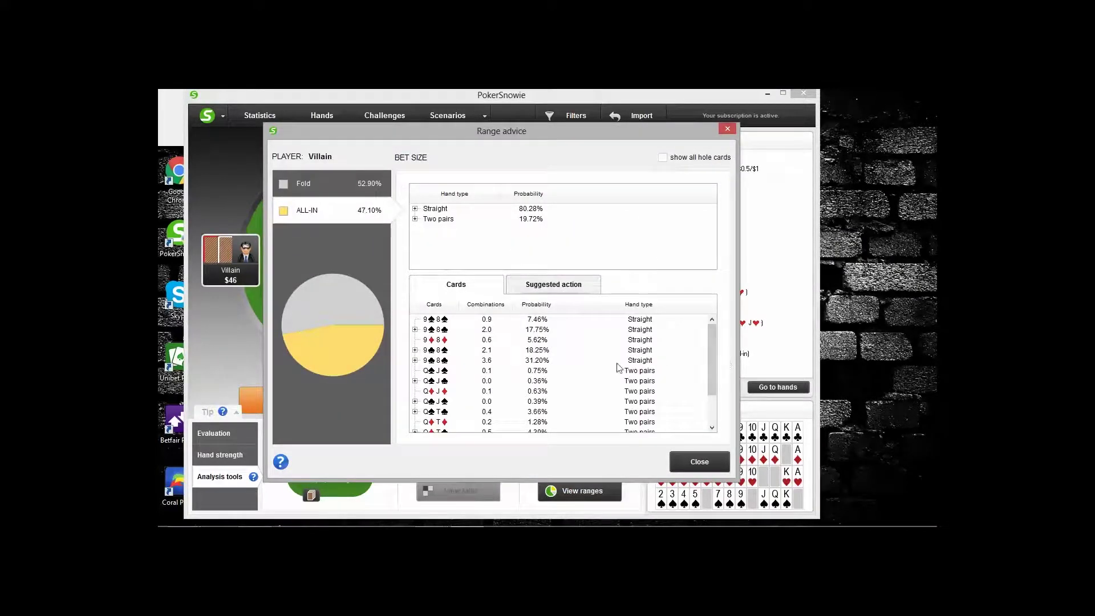
left_click_drag(712, 369, 695, 425)
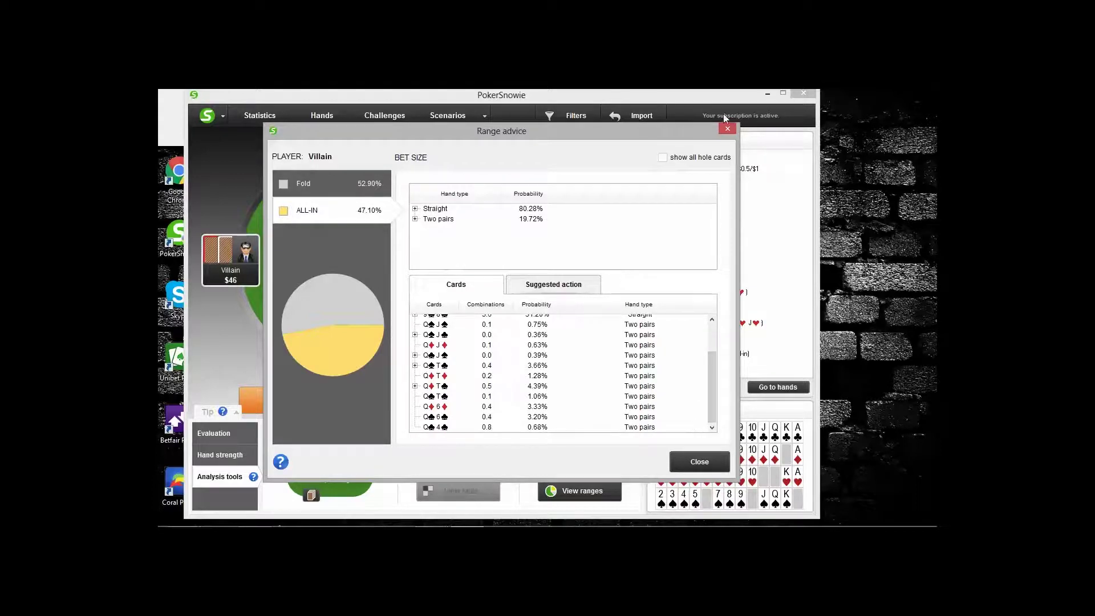
left_click(727, 129)
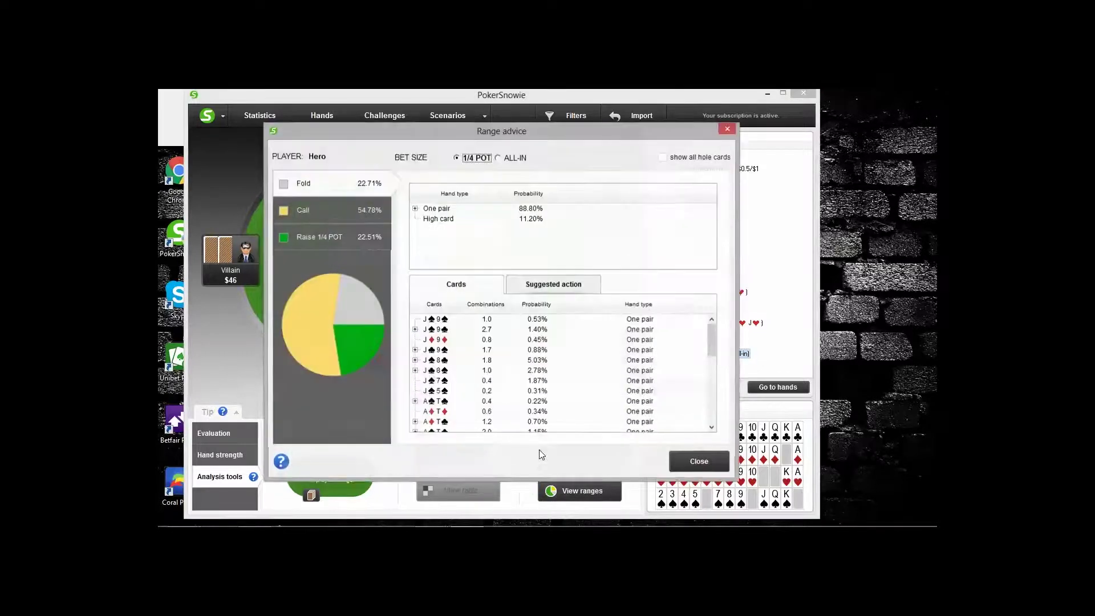
Open Hero's range advice against the pot-size bet and examine the quarter-pot raising range and the all-in range
left_click(347, 242)
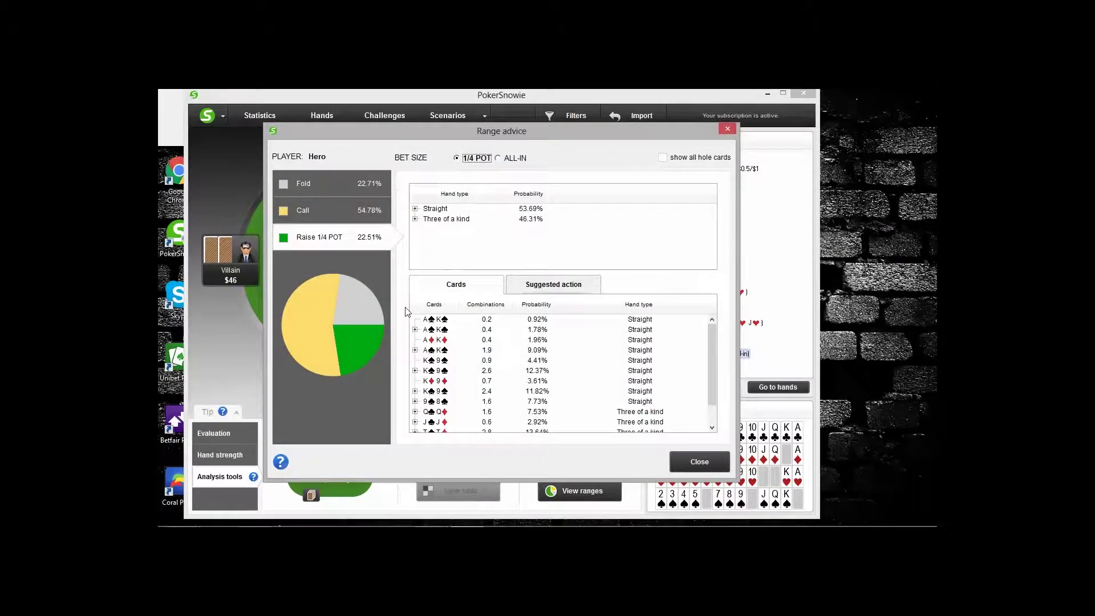
left_click(498, 159)
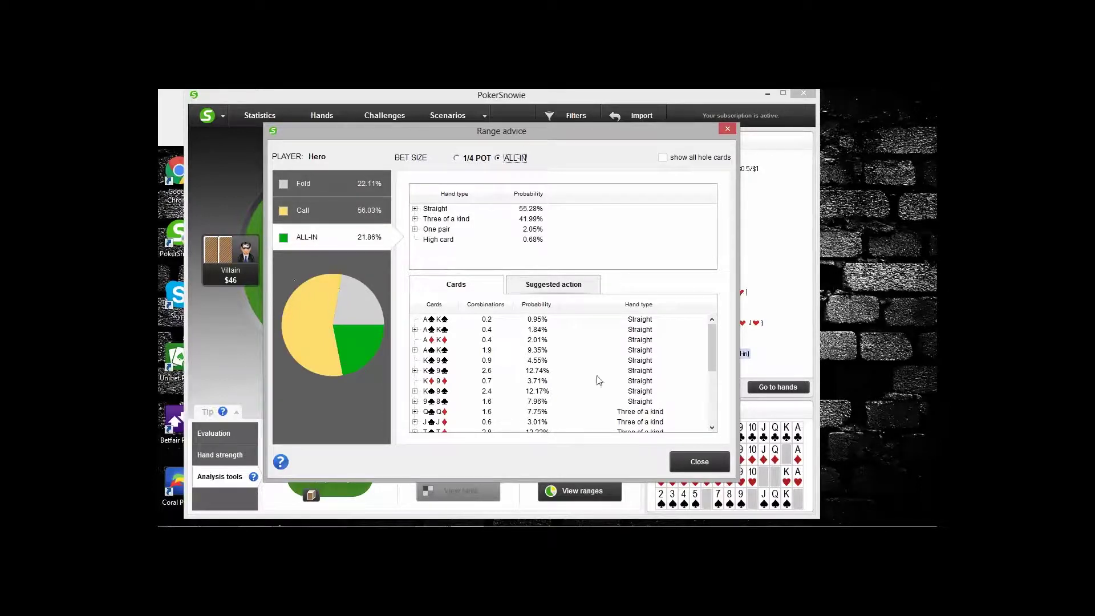
left_click_drag(710, 349, 710, 406)
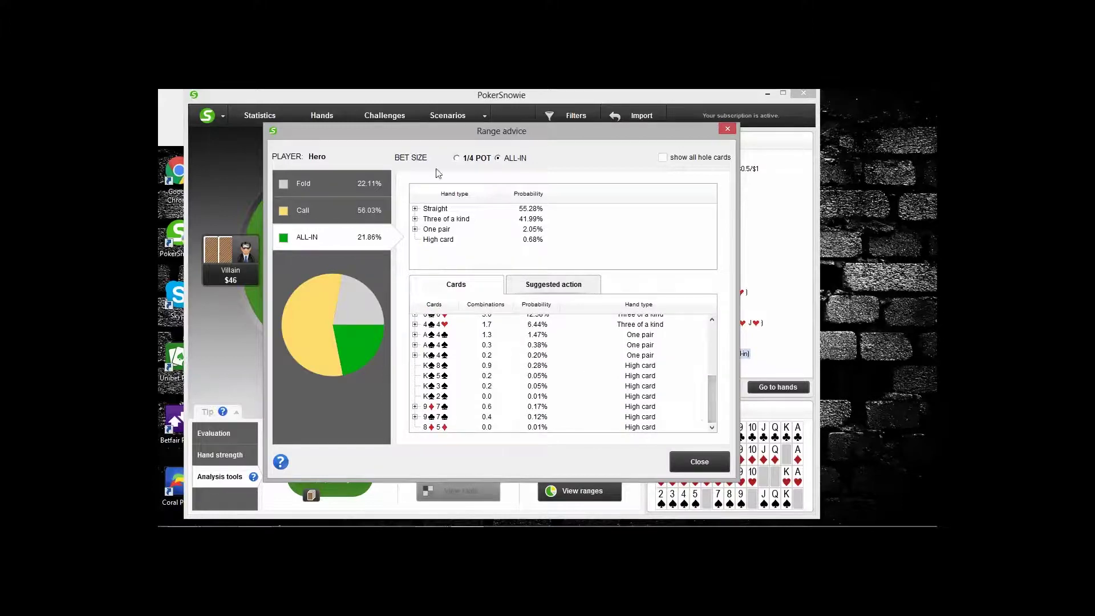
Compare the suggested actions of Hero's all-in range with the board and hole cards, and close the range advice
left_click_drag(429, 134, 571, 160)
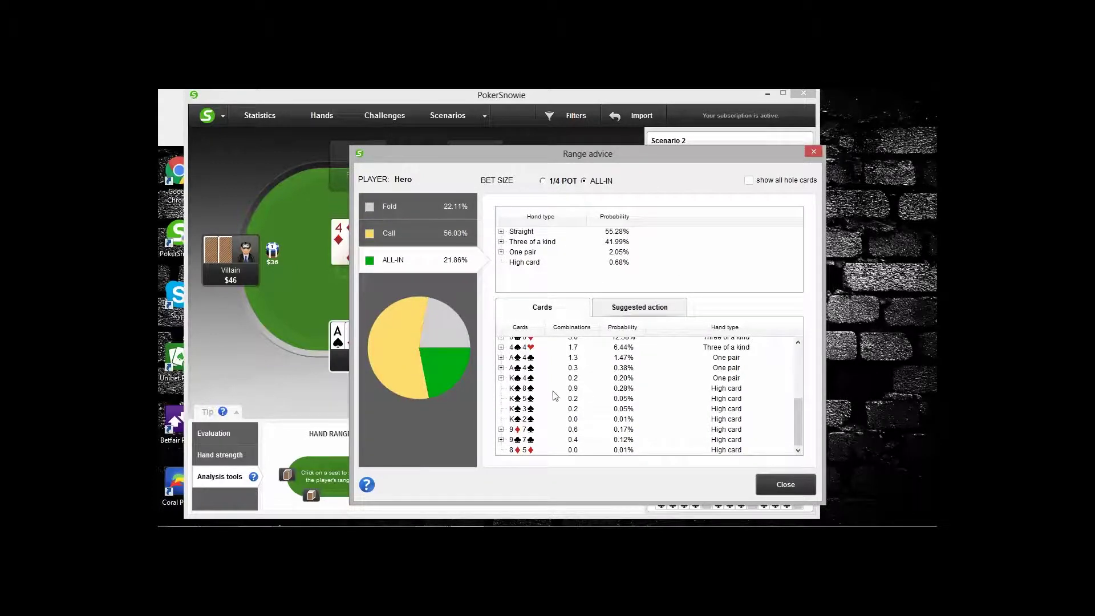
left_click(633, 314)
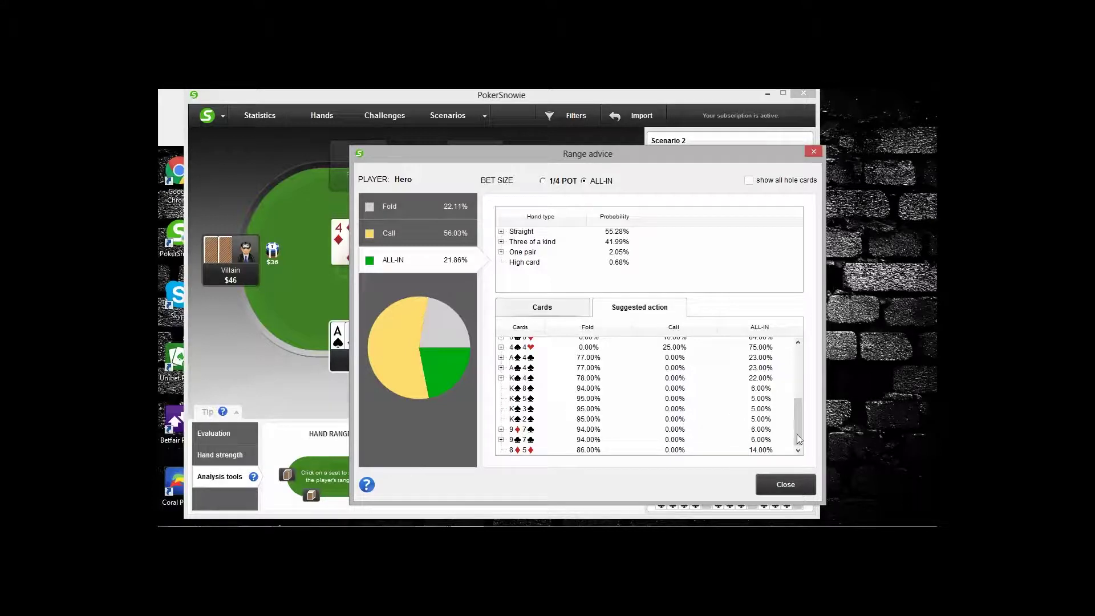
left_click_drag(409, 157, 569, 159)
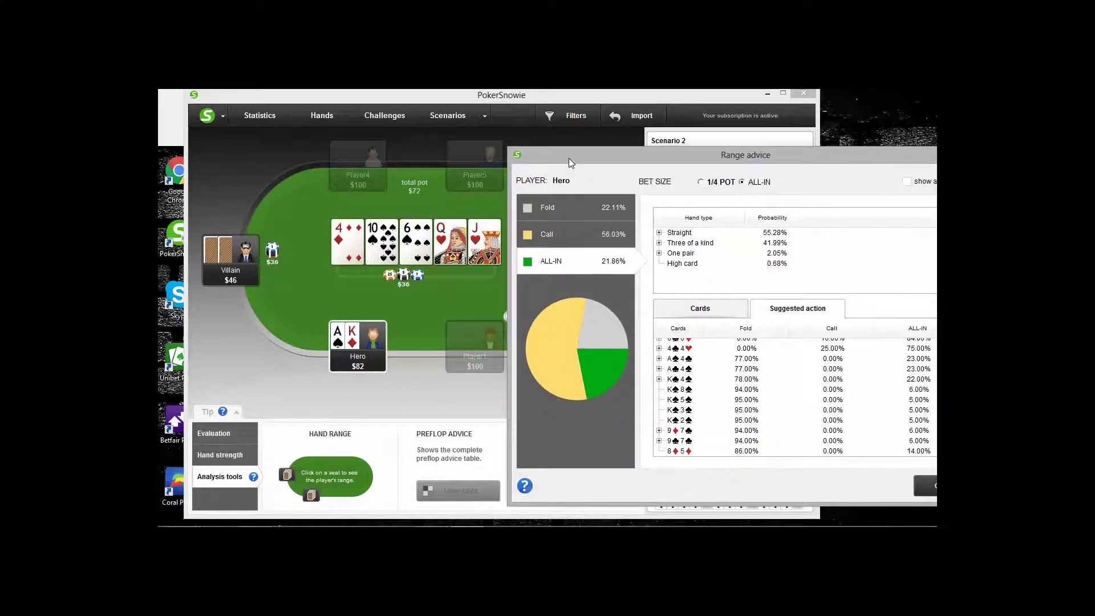
left_click_drag(570, 159, 394, 155)
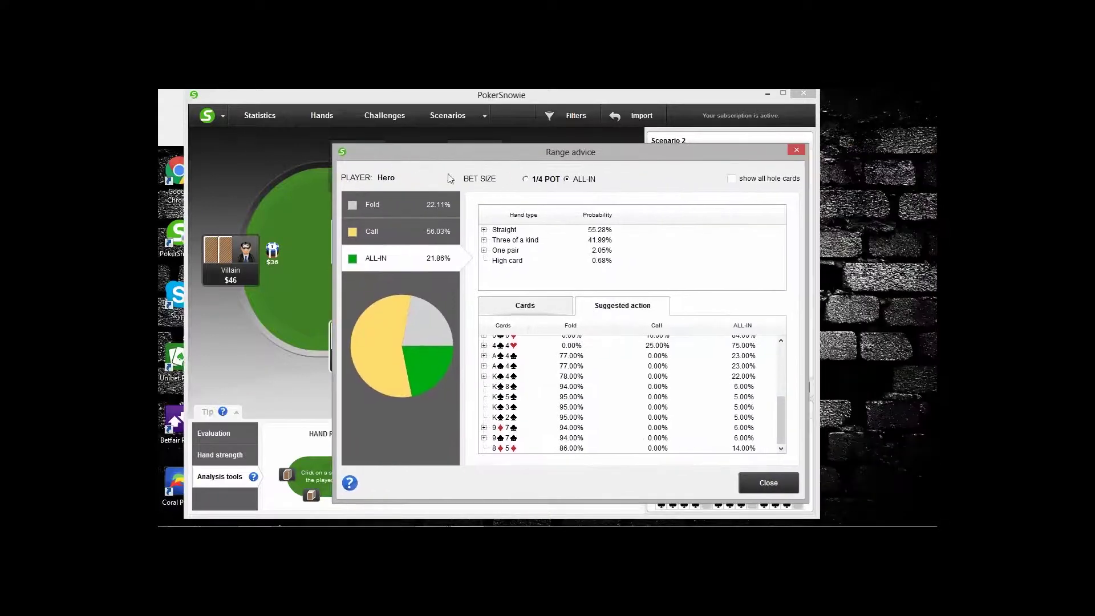
left_click_drag(782, 426, 799, 367)
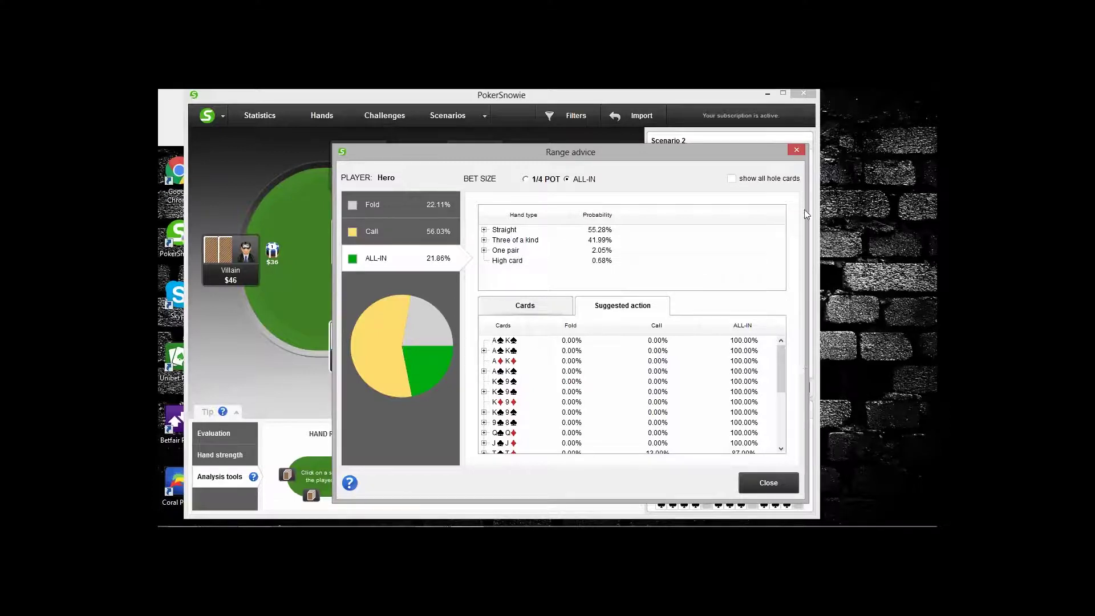
left_click(789, 151)
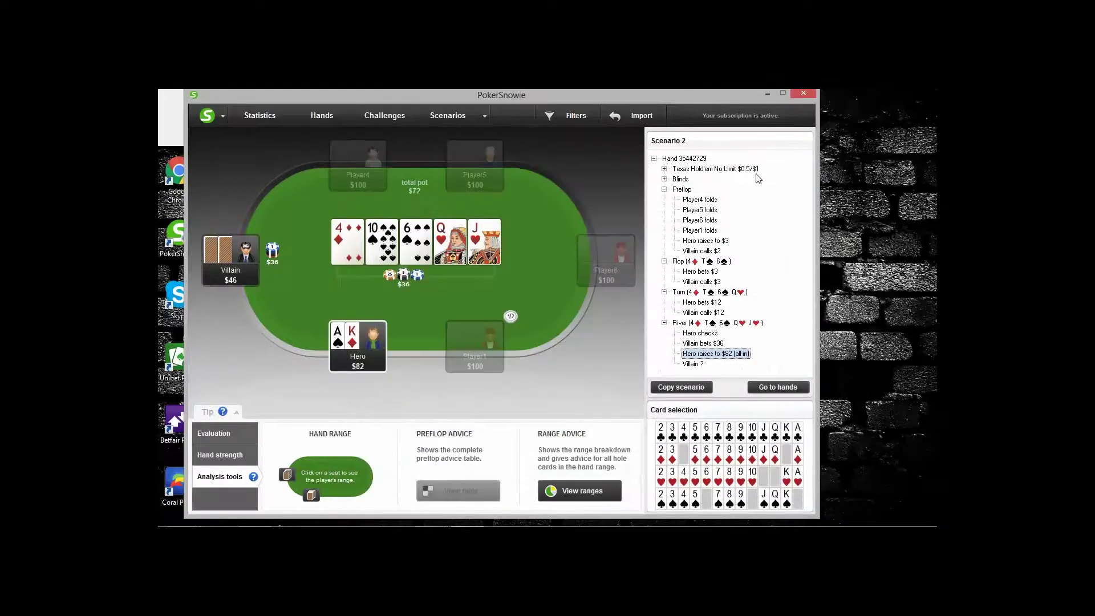
Bring the browser window with the KK 50NL forum hand into view to read it, and move it away again
left_click(865, 218)
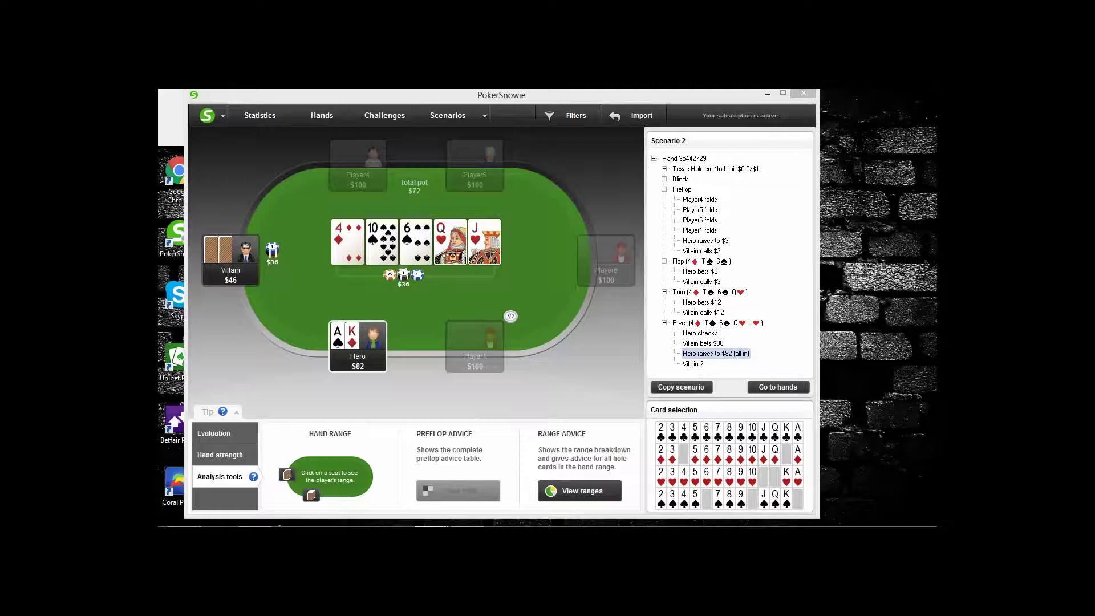
left_click_drag(936, 110, 206, 104)
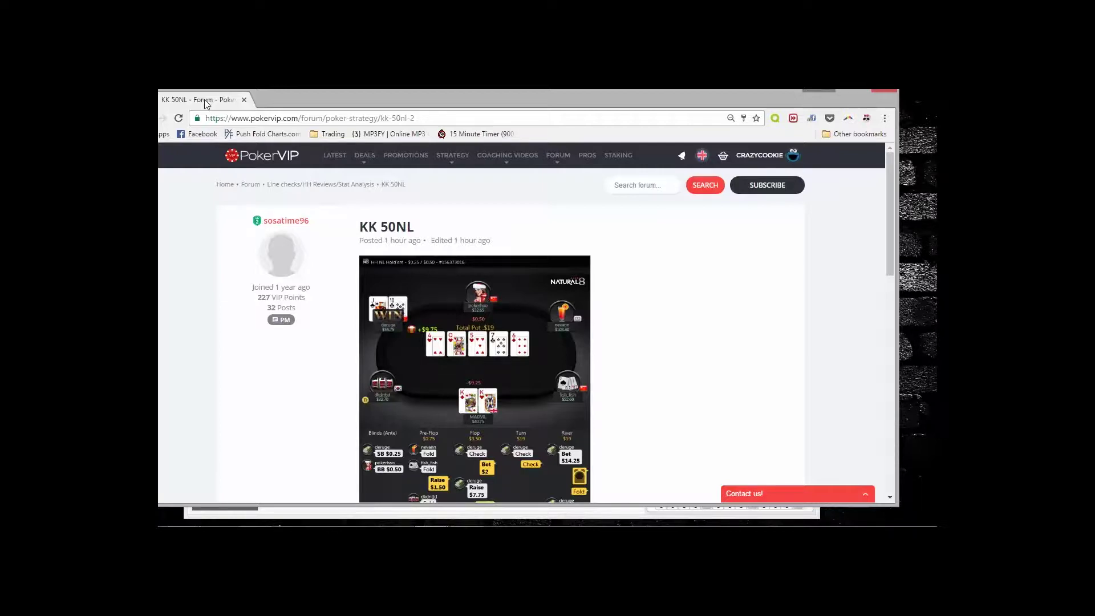
left_click_drag(206, 104, 936, 132)
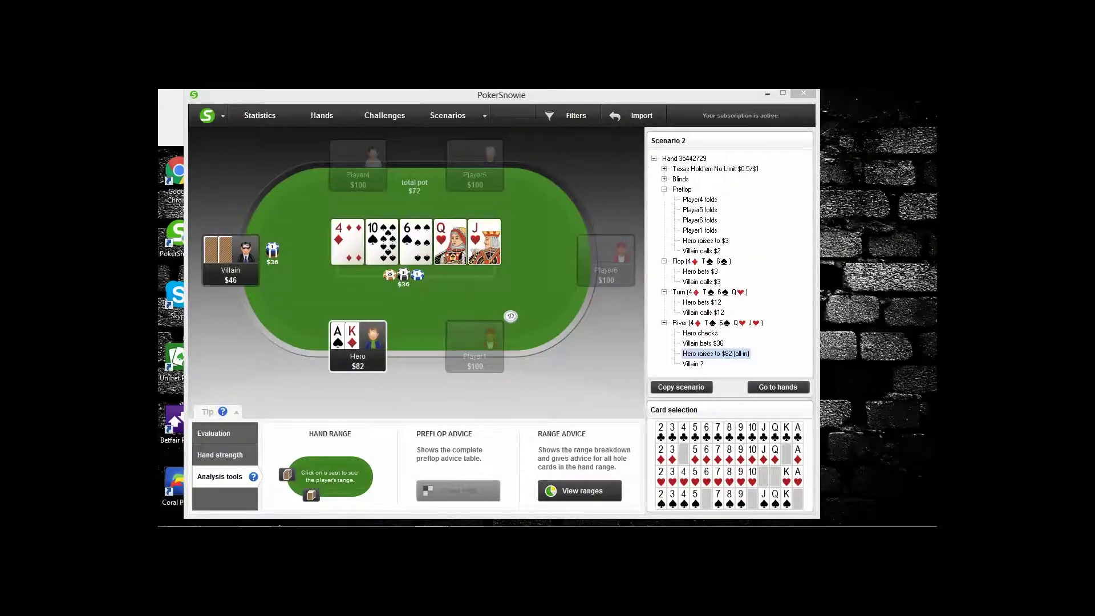
Create a new six-player scenario with stakes of $0.25/$0.5
left_click(456, 117)
left_click(458, 131)
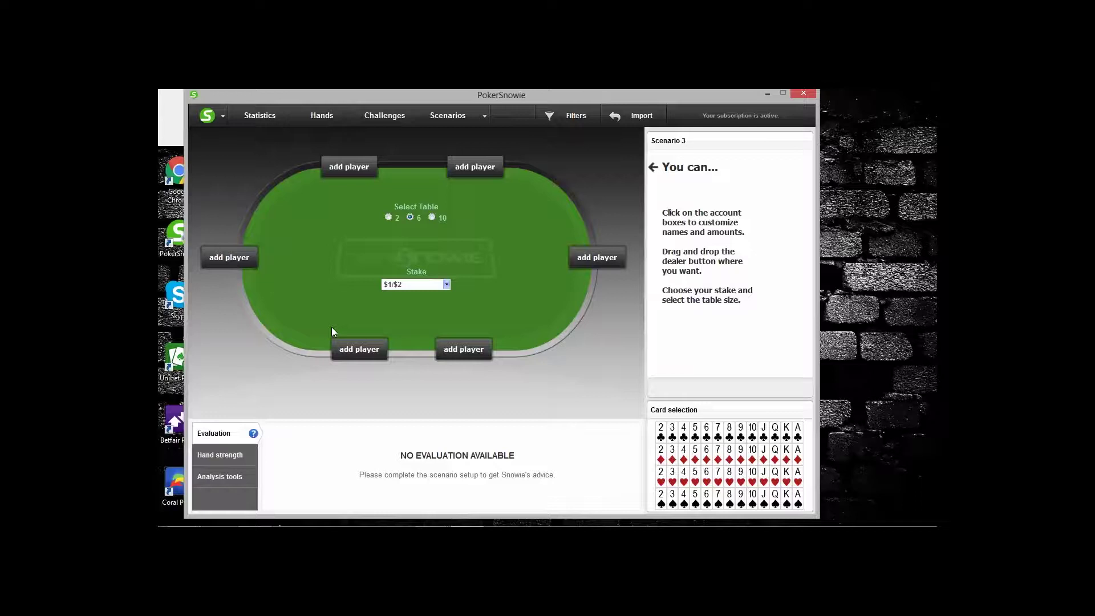
left_click(447, 285)
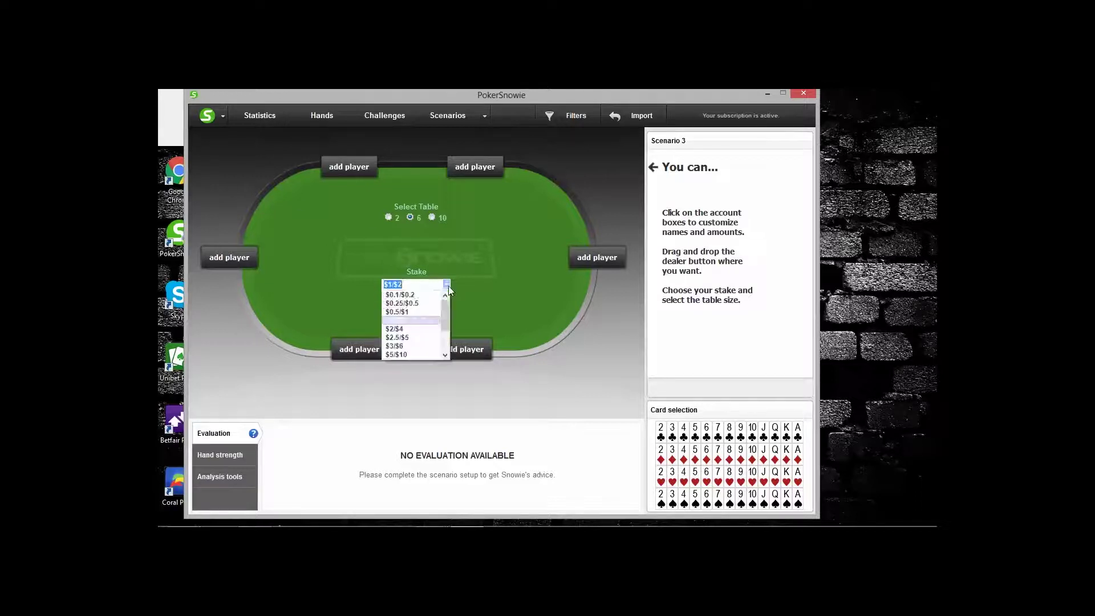
left_click(402, 303)
Add players to all six seats of the table
left_click(349, 166)
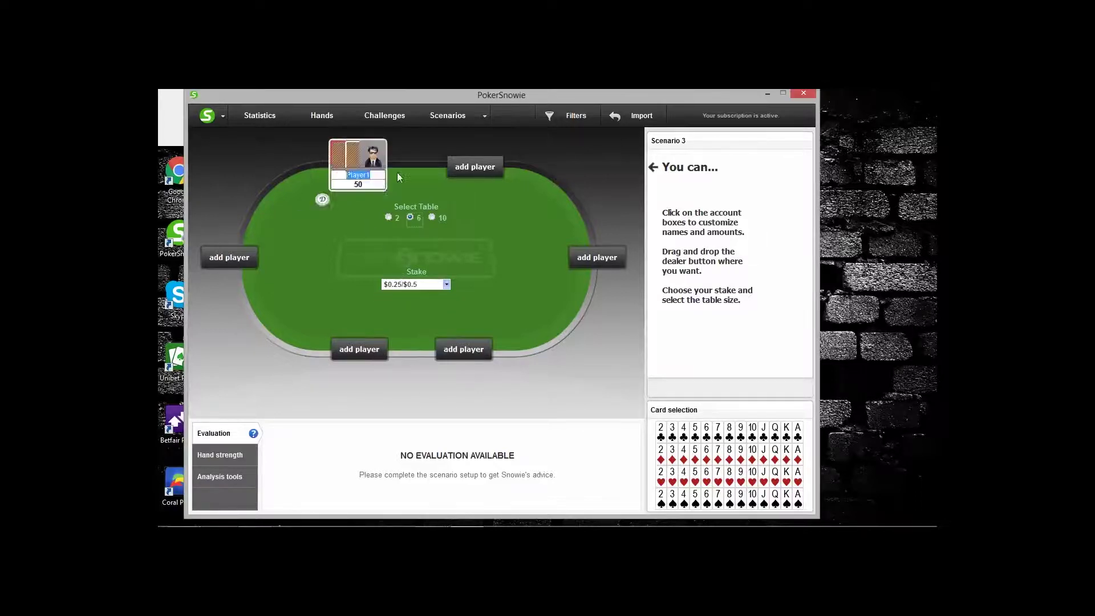
left_click(475, 166)
left_click(597, 257)
left_click(464, 350)
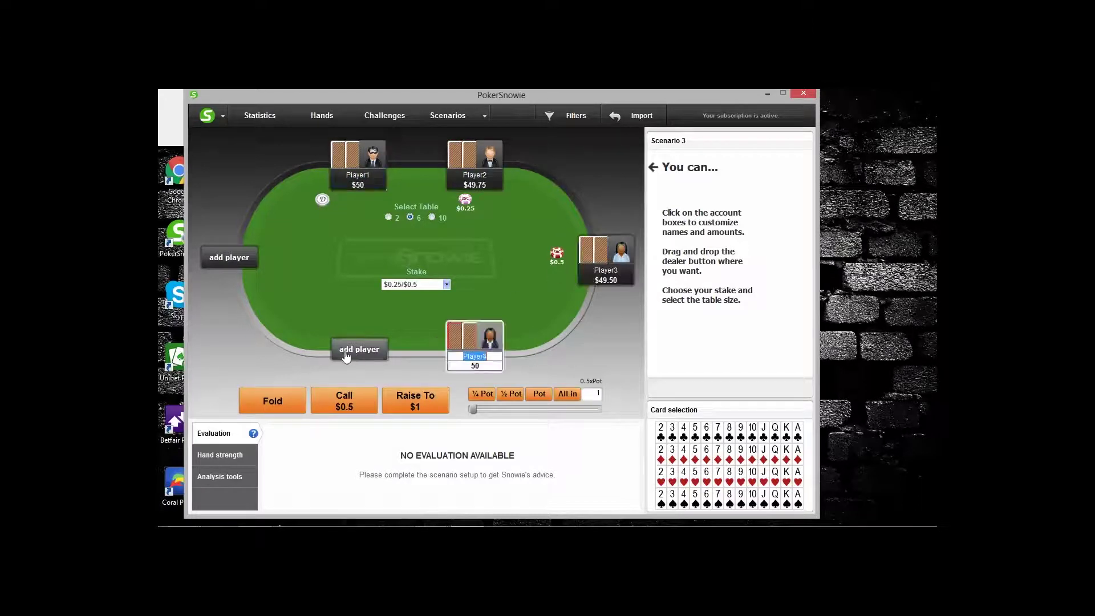
left_click(359, 349)
left_click(228, 257)
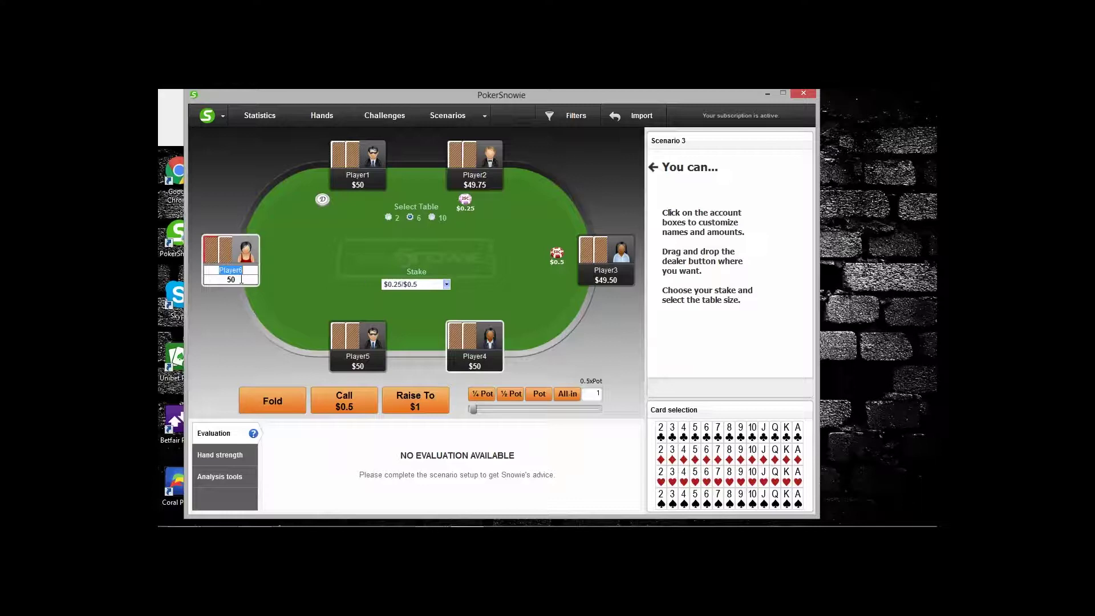
Name the last added player Hero and the small blind player Villain
type("Hero")
left_click(489, 176)
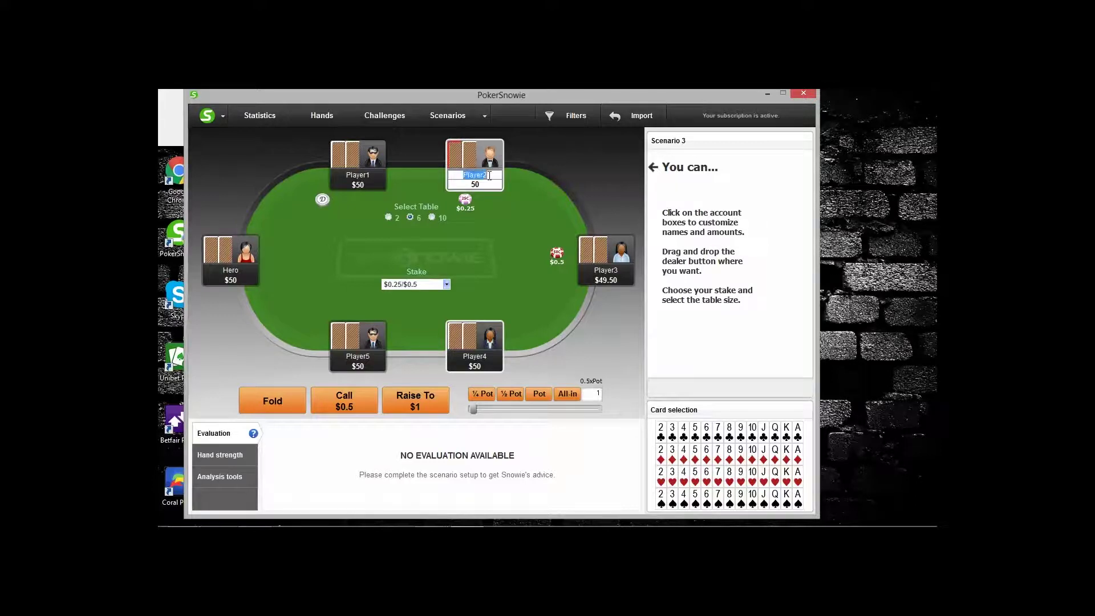
type("Villain")
left_click(551, 303)
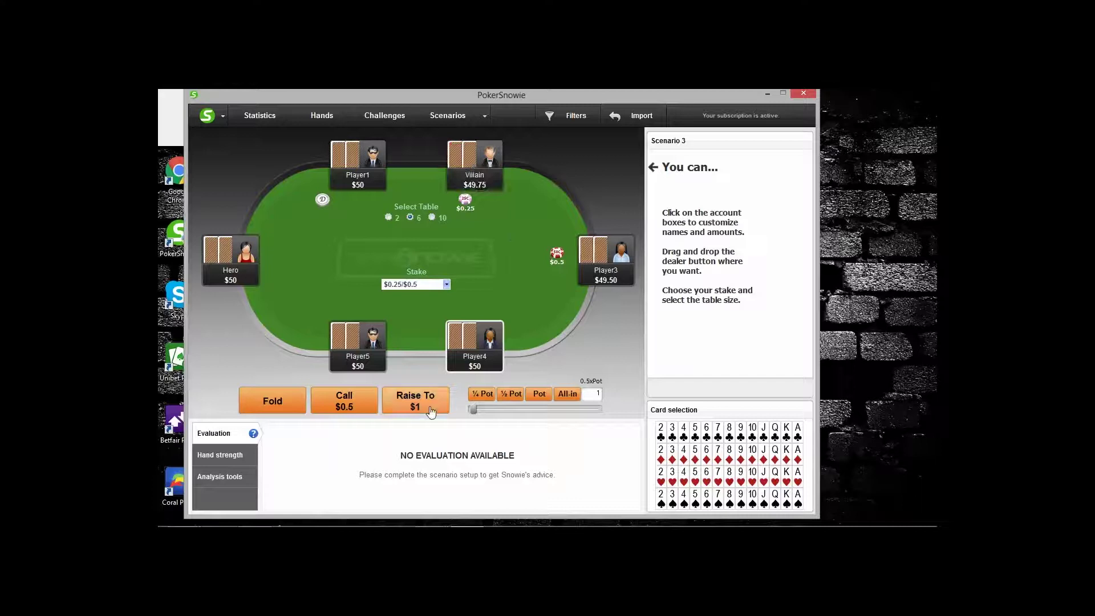
Fold Player4 preflop and give Player5 the king of diamonds and king of hearts as hole cards
left_click(273, 402)
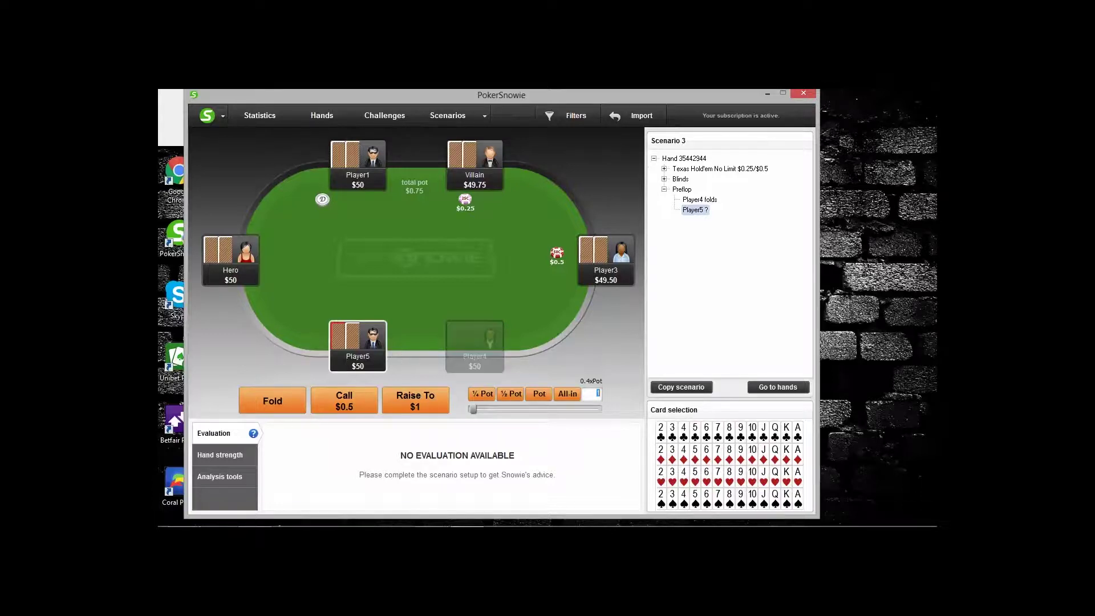
left_click(786, 455)
left_click(786, 477)
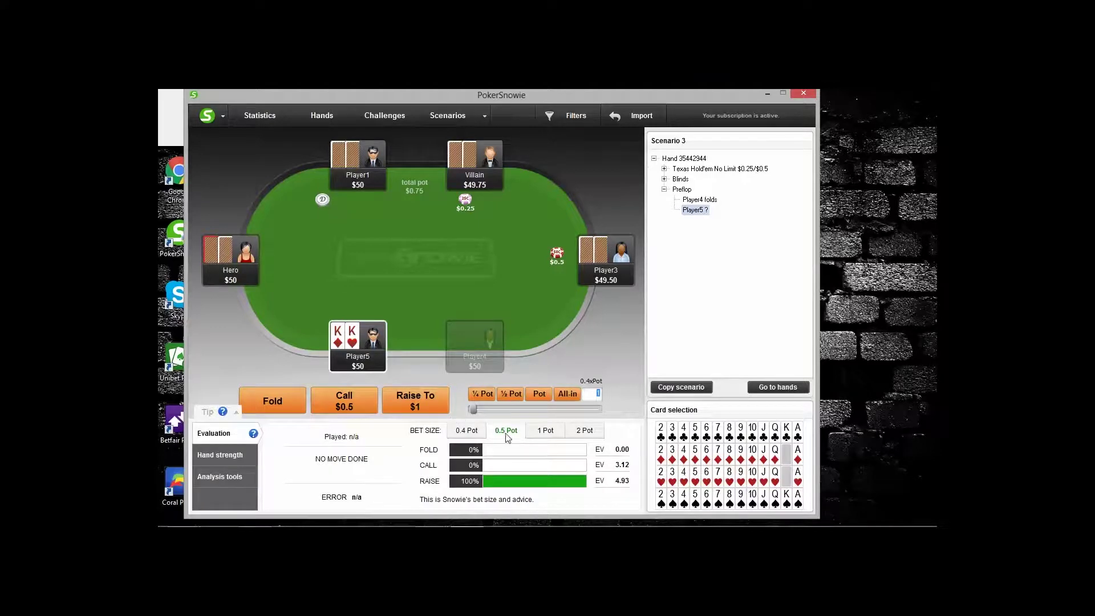
Compare the 1 Pot and 0.5 Pot preflop advice for the pocket kings, and raise Player5 to $1.5
left_click(543, 432)
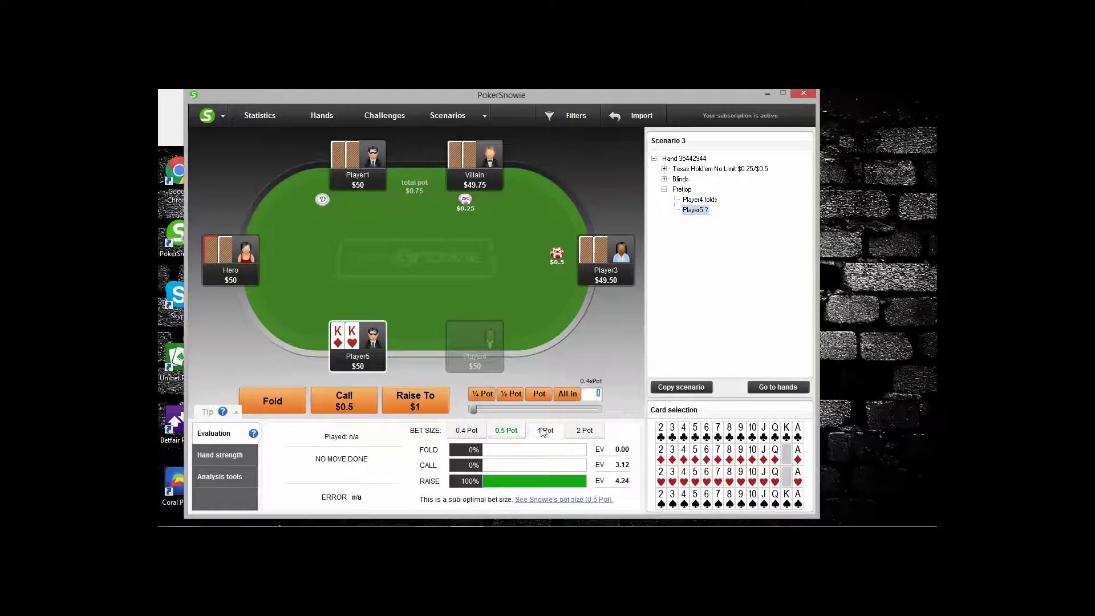
left_click(518, 433)
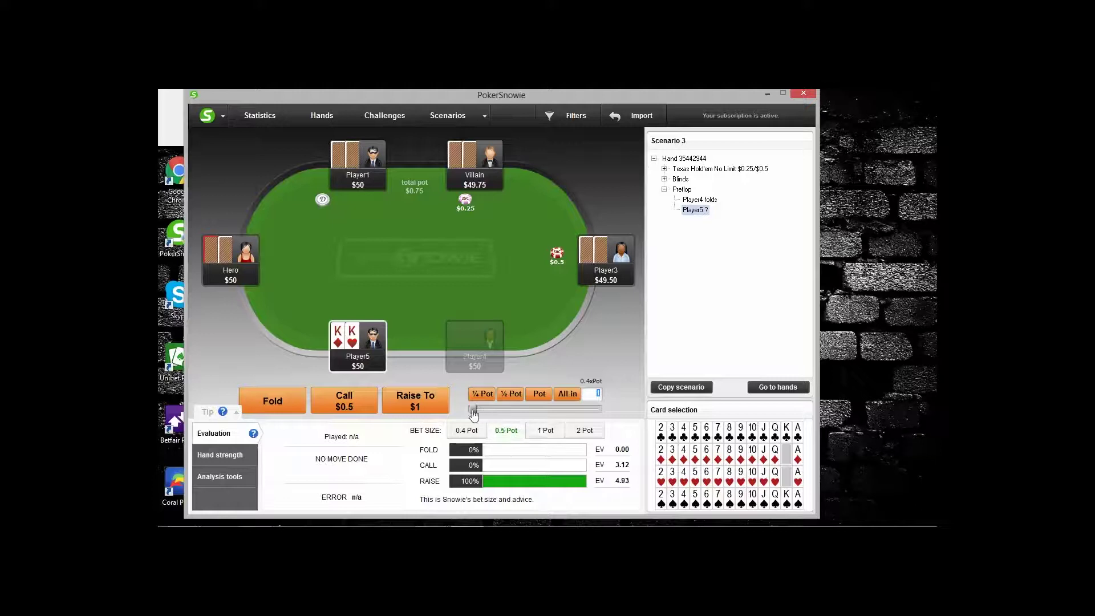
left_click(475, 411)
left_click_drag(478, 416, 482, 416)
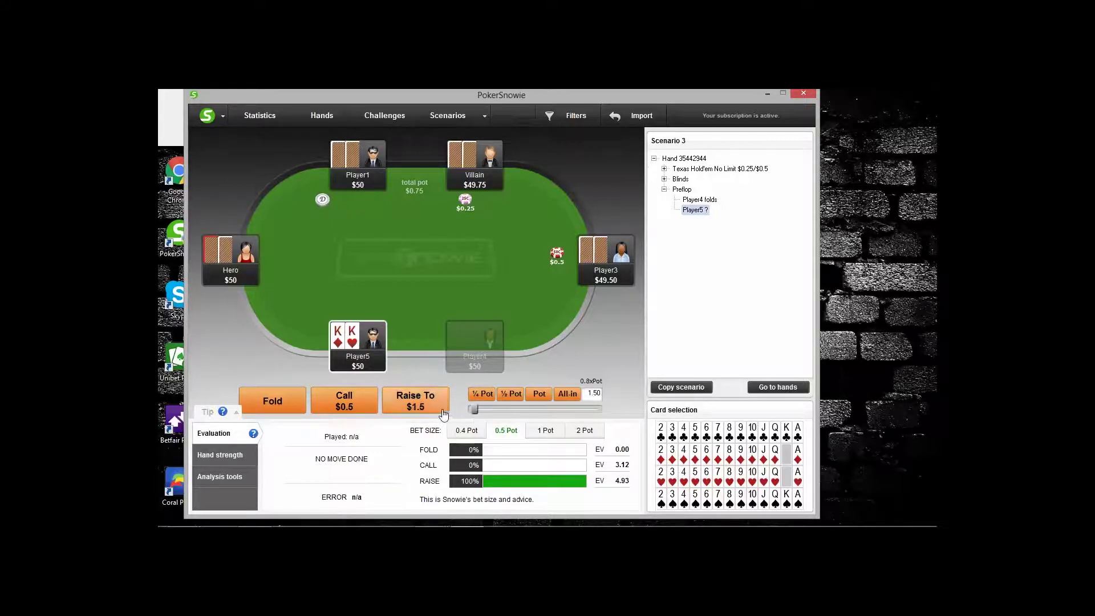
left_click(413, 412)
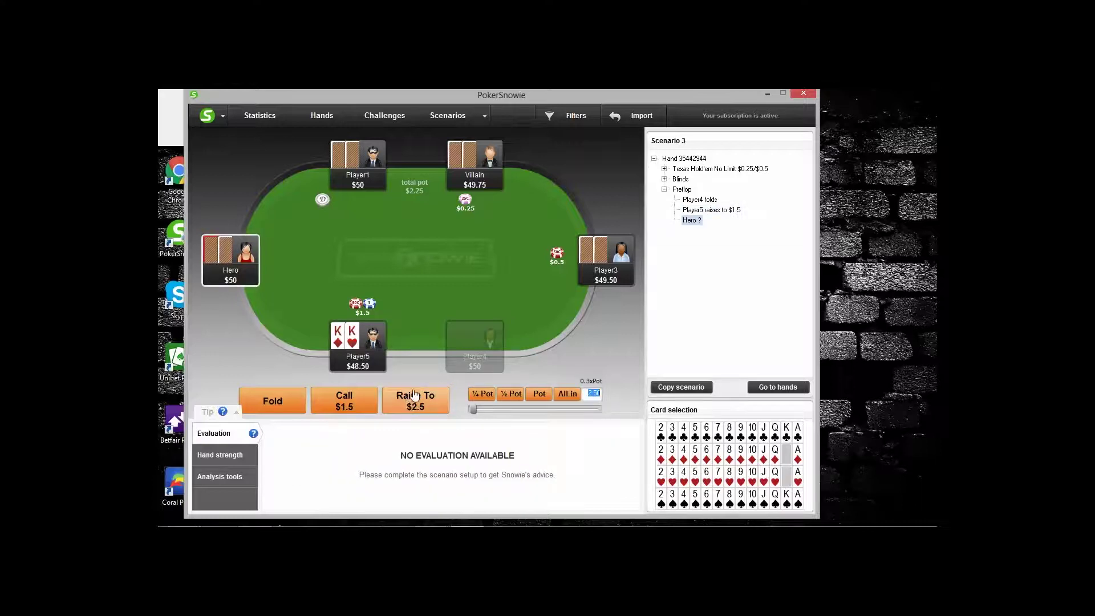
Complete the preflop action by folding Hero, Player1 and Player3 and having Villain call $1.25
left_click(286, 403)
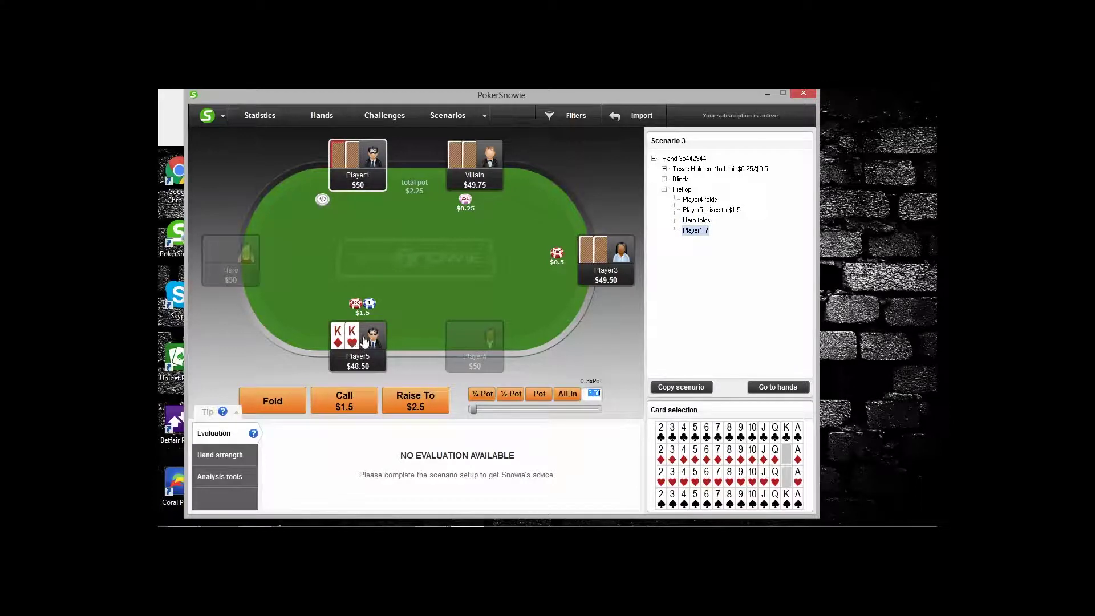
left_click(277, 404)
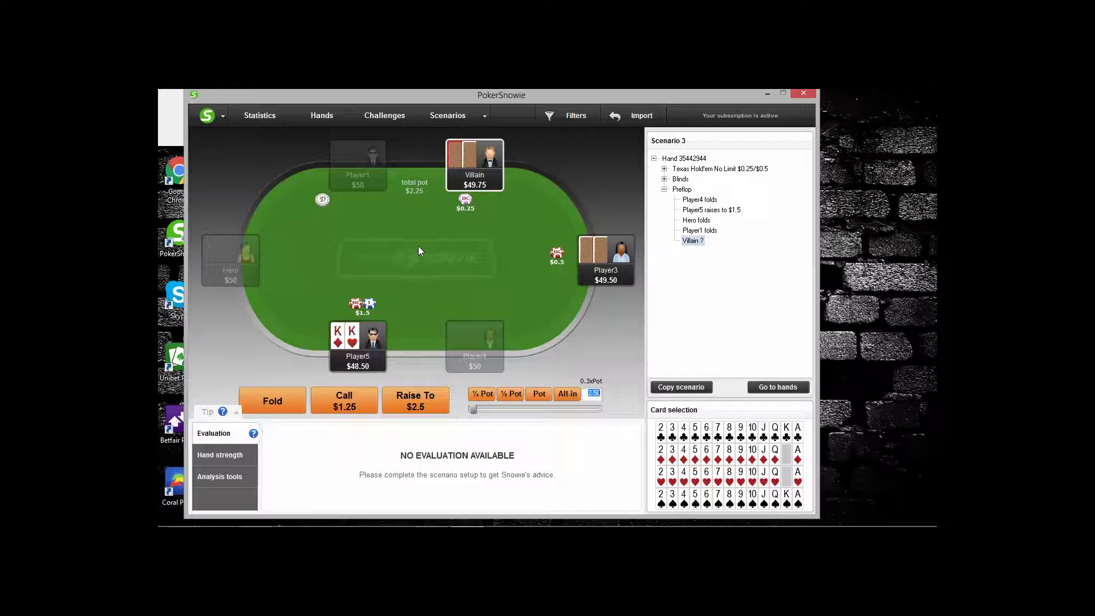
left_click(345, 406)
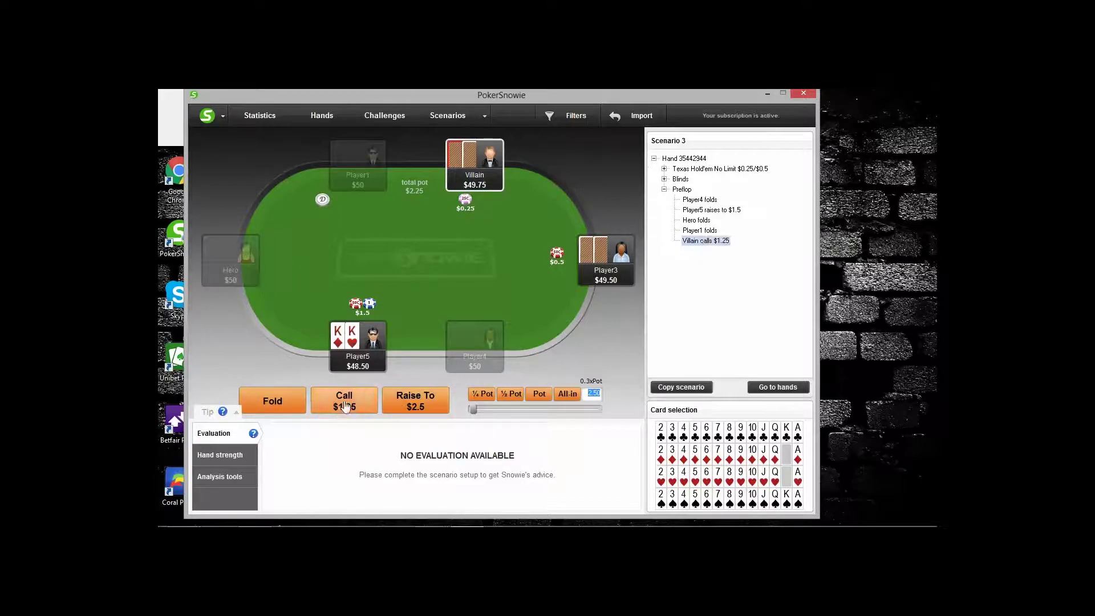
left_click(288, 406)
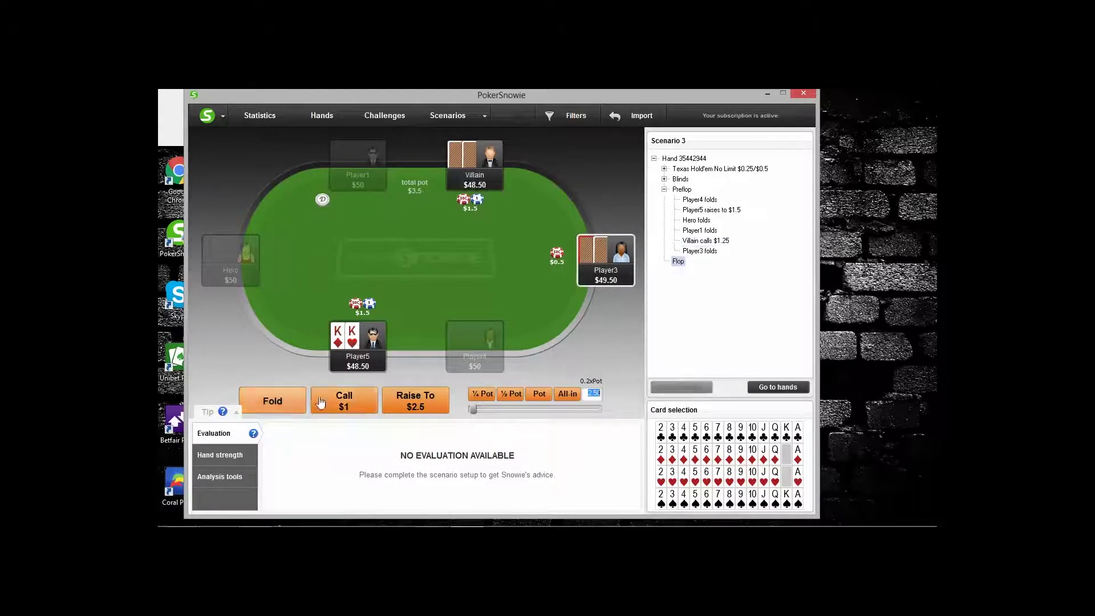
left_click(684, 477)
left_click(775, 480)
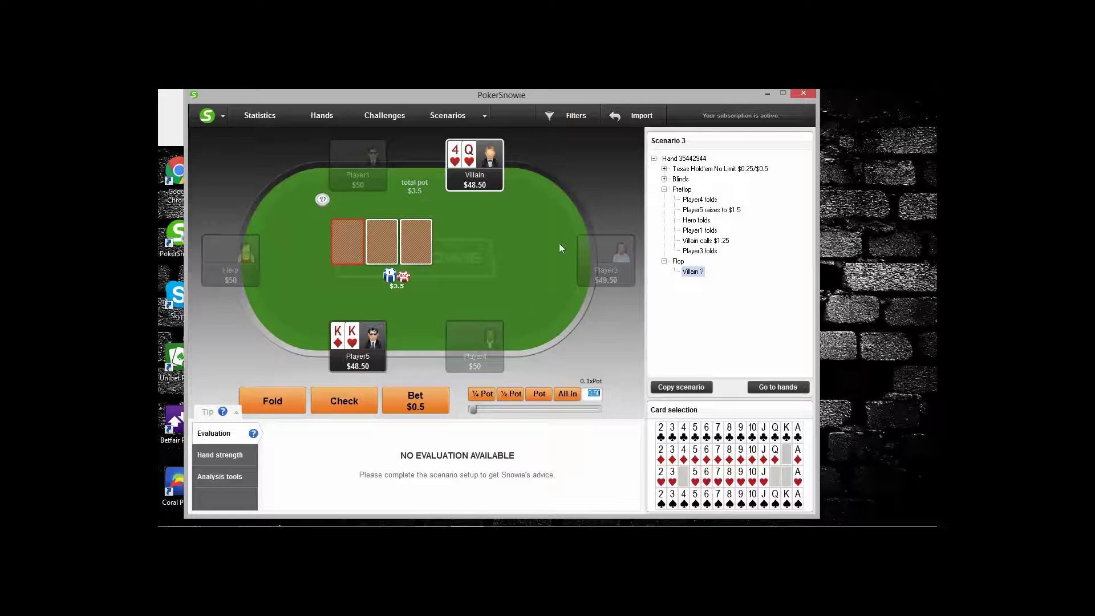
left_click(454, 162)
left_click(472, 164)
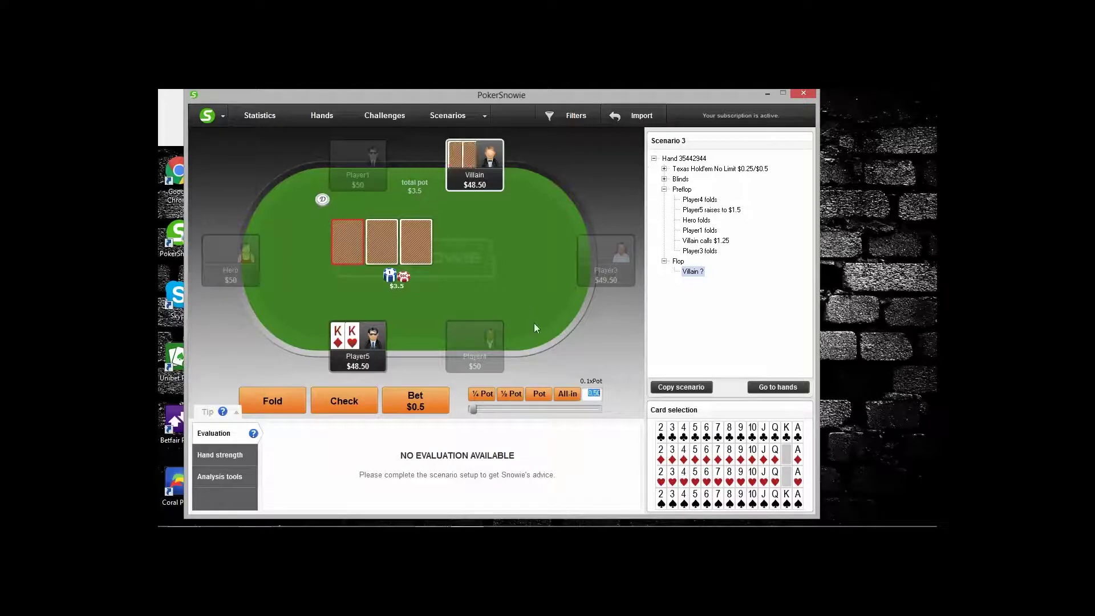
Set the flop to the four, queen and five of hearts, and have Villain check
left_click(683, 482)
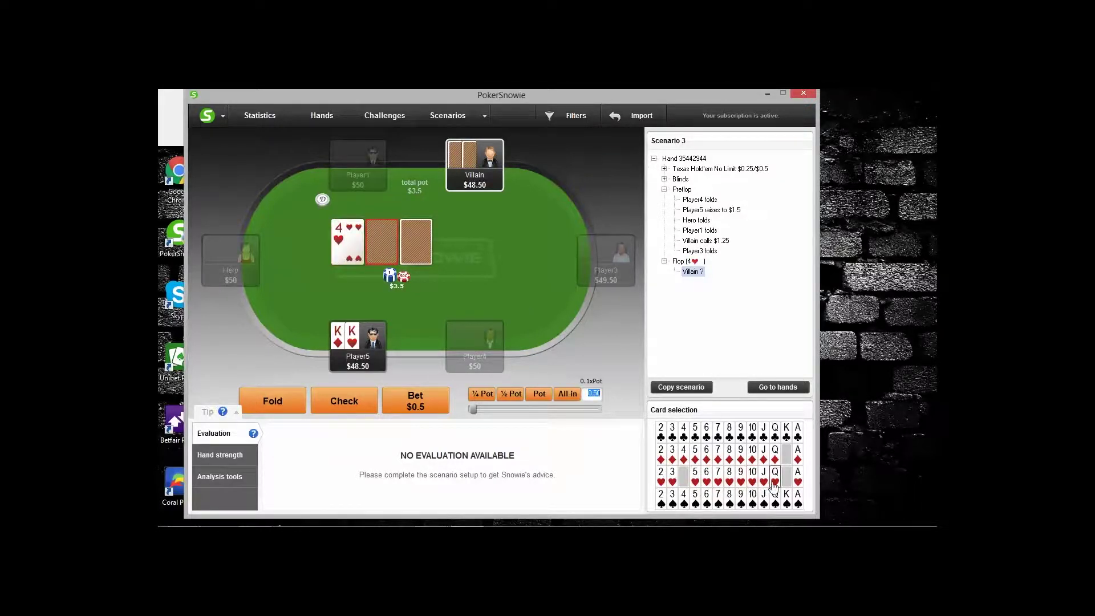
left_click(775, 480)
left_click(697, 481)
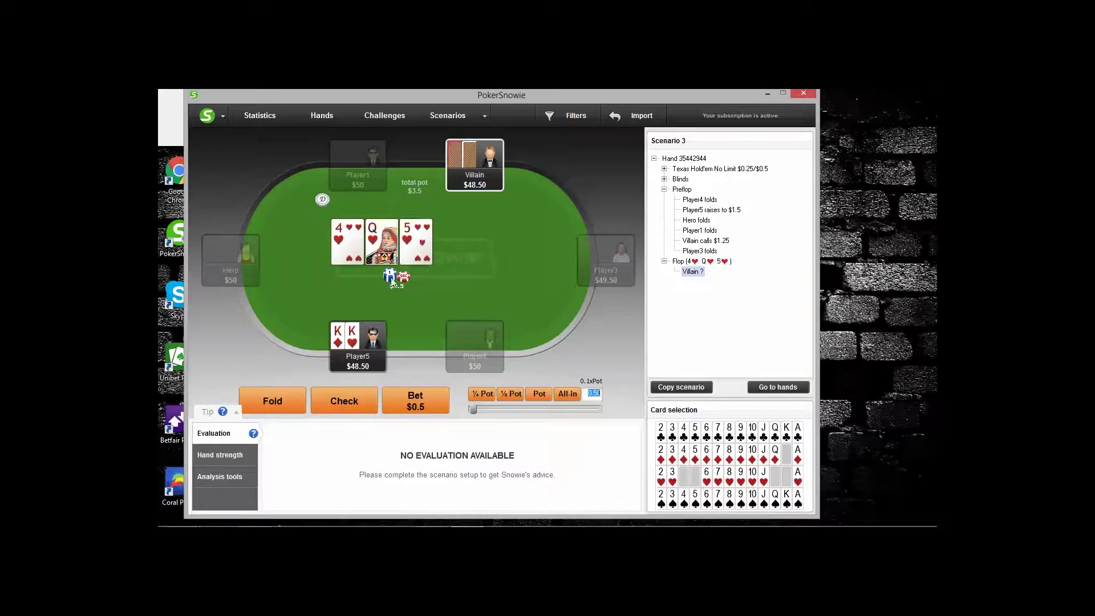
left_click(344, 401)
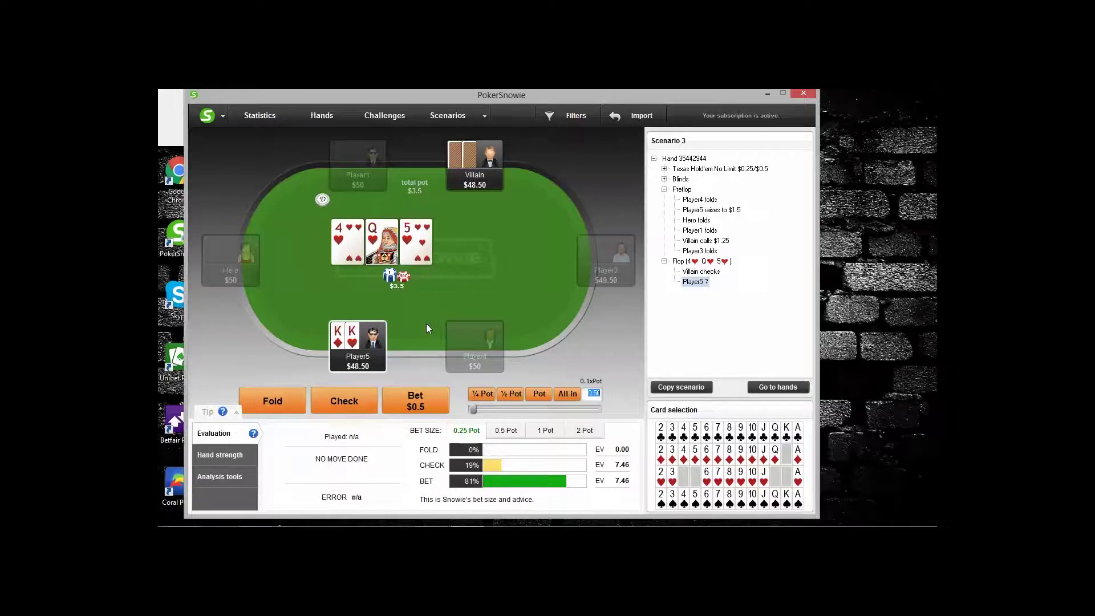
Have Player5 bet $2.1 on the flop and Villain raise to $8.26
left_click_drag(474, 410, 479, 413)
left_click(416, 401)
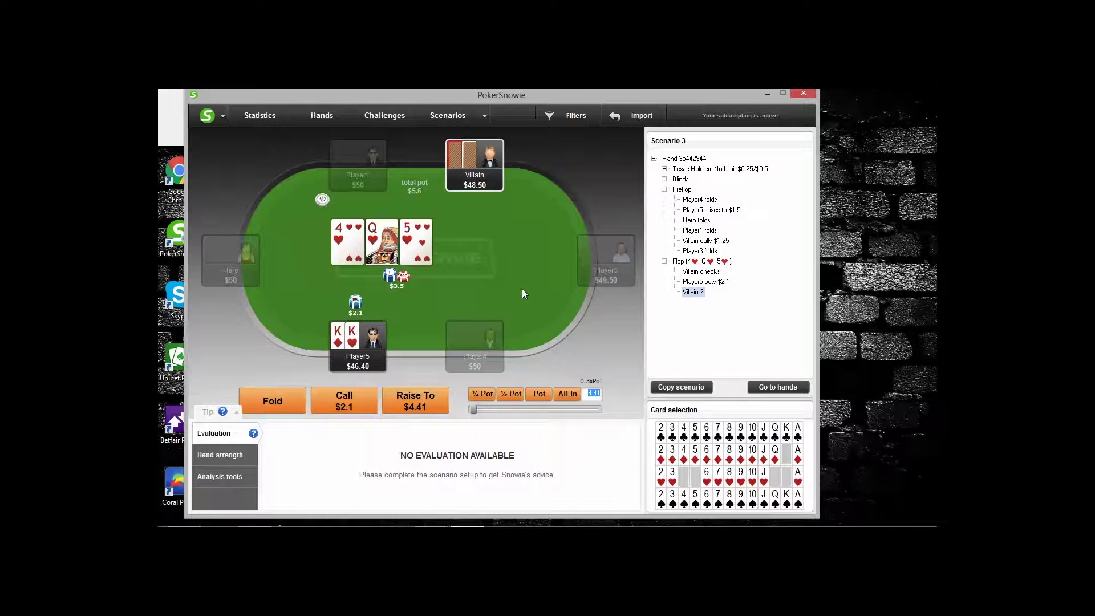
left_click(475, 409)
left_click_drag(476, 411, 485, 414)
scroll(487, 412, "up", 1)
left_click(416, 407)
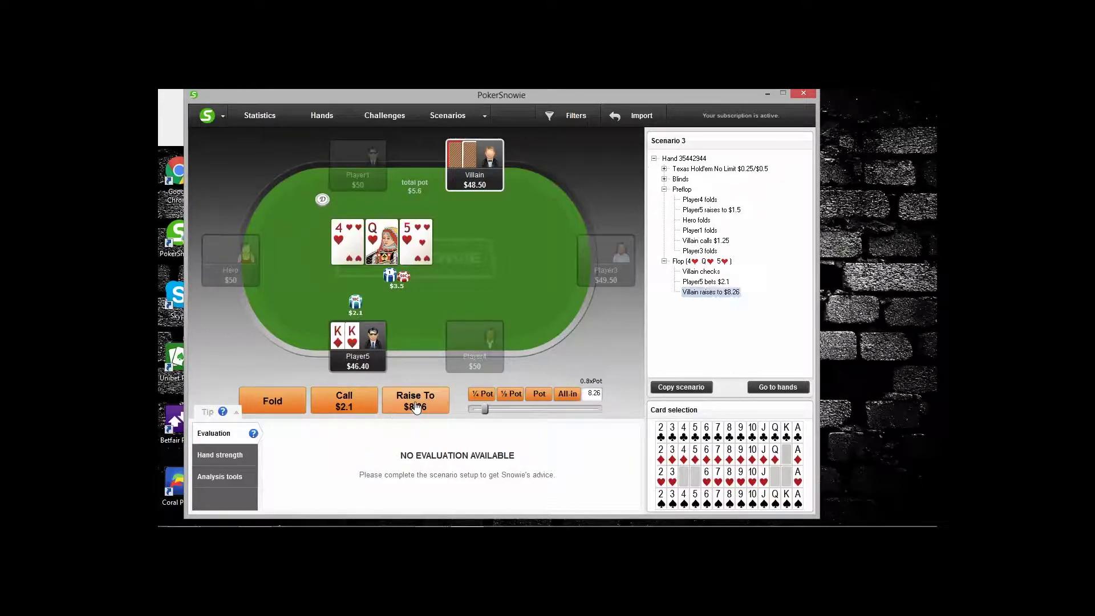
Examine the evaluation of Player5's flop bet and the 1/4 pot betting range with its suggested actions
left_click(701, 282)
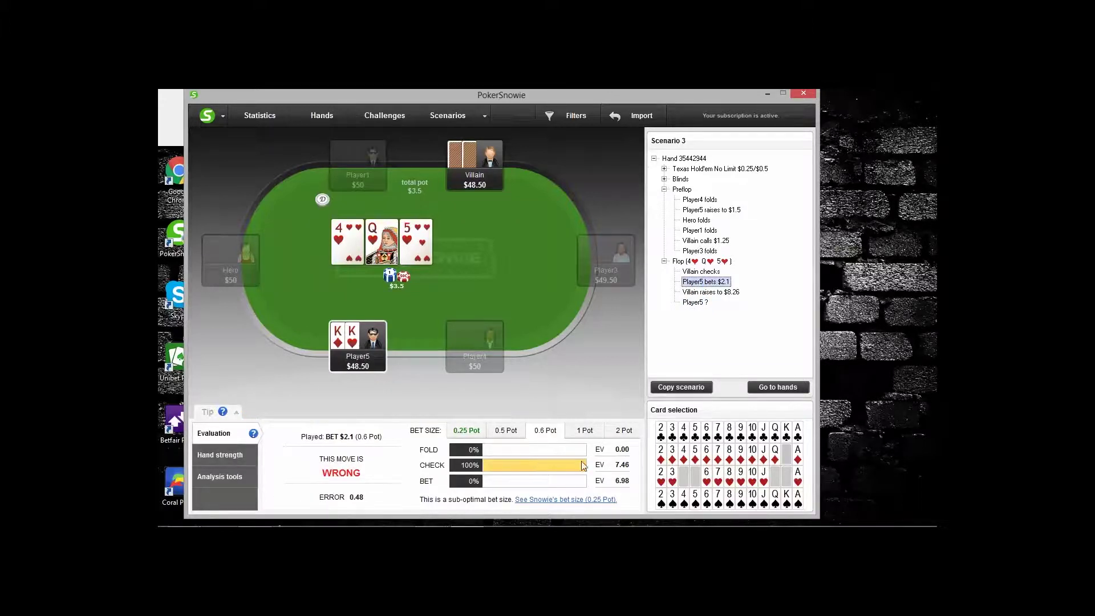
left_click(478, 437)
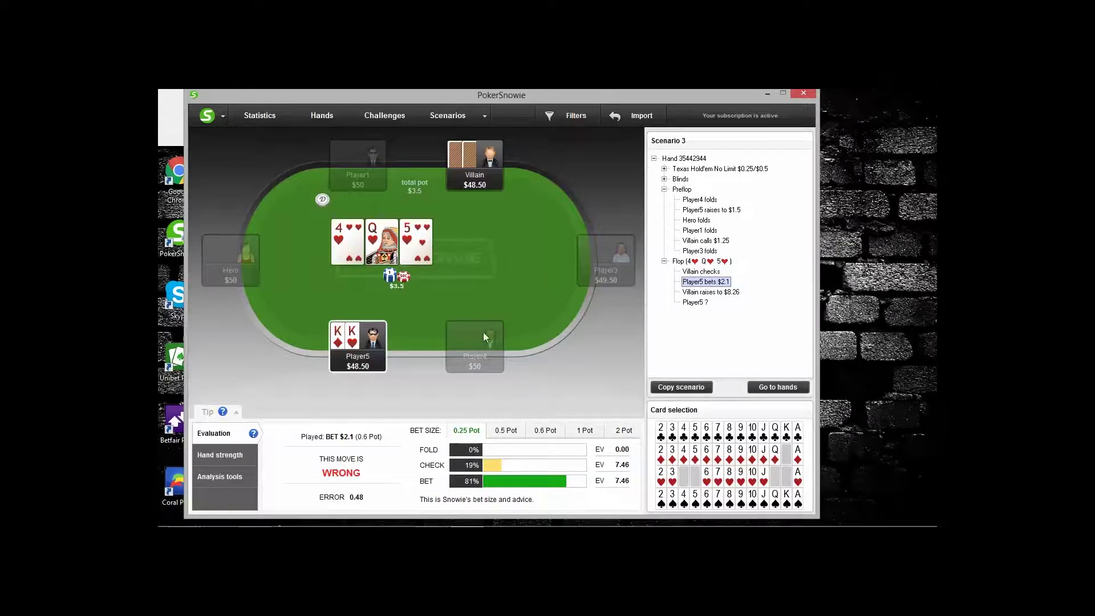
left_click(216, 479)
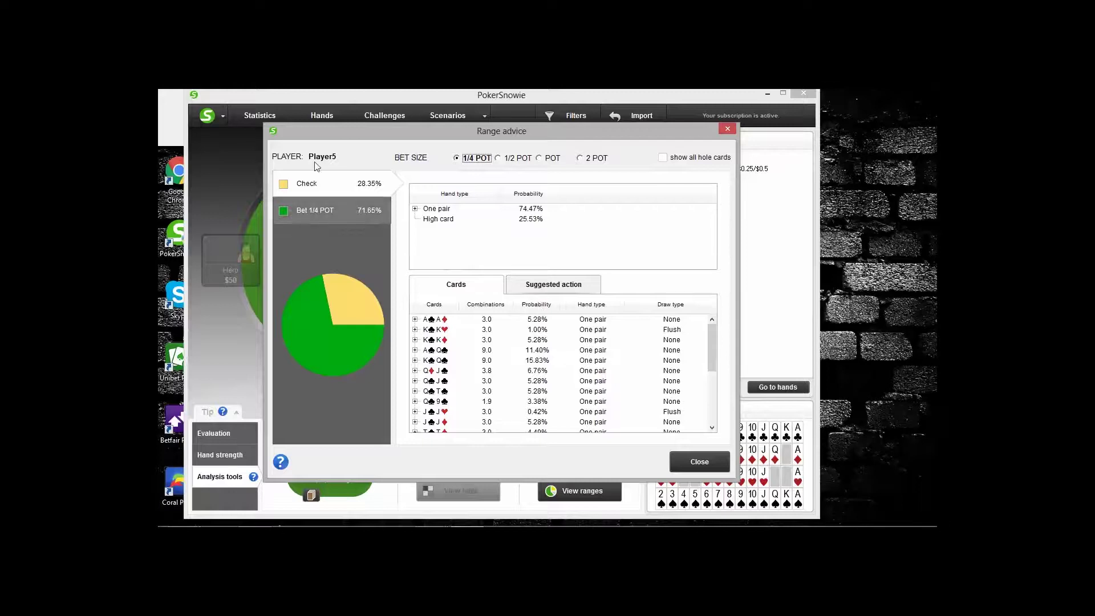
left_click(319, 219)
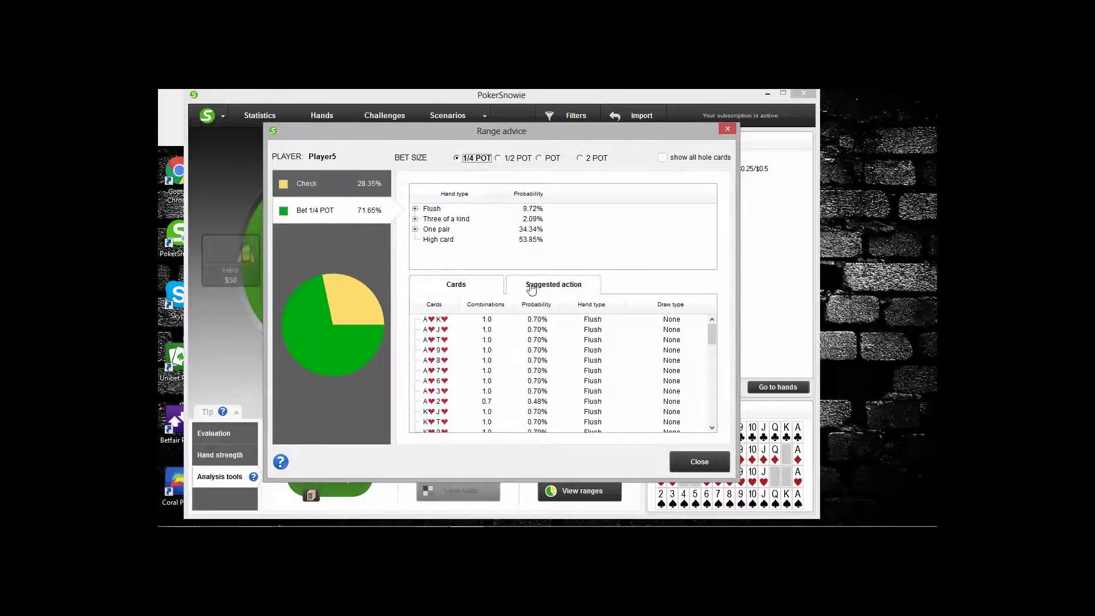
left_click(551, 291)
left_click_drag(711, 340, 697, 423)
left_click(728, 129)
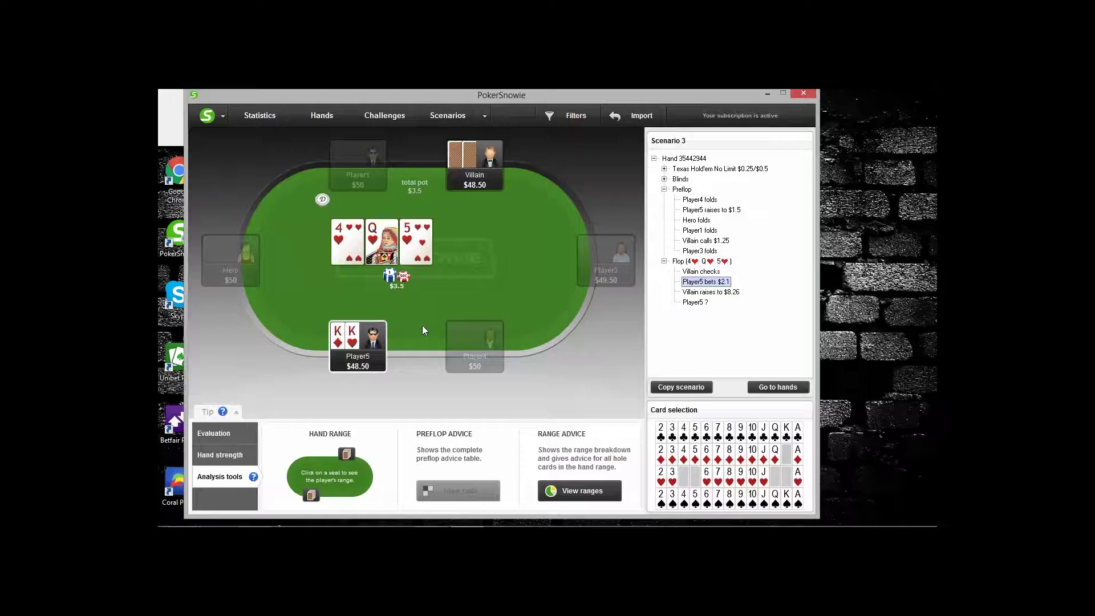
left_click(217, 434)
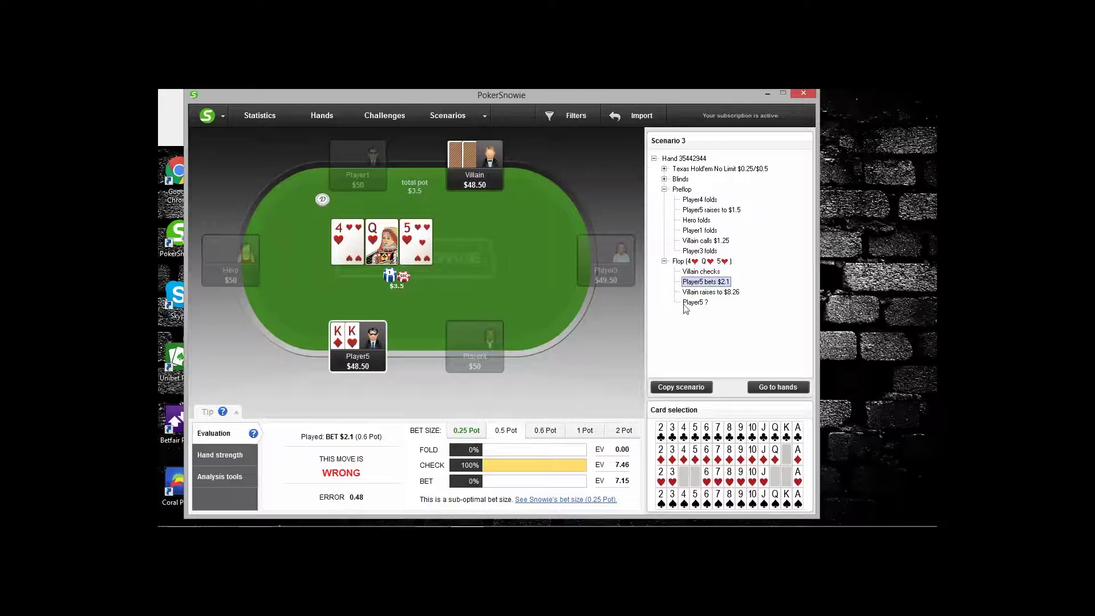
Review the range advice for Villain's response to the flop bet, comparing the fold and call ranges and the available bet sizes
left_click(712, 293)
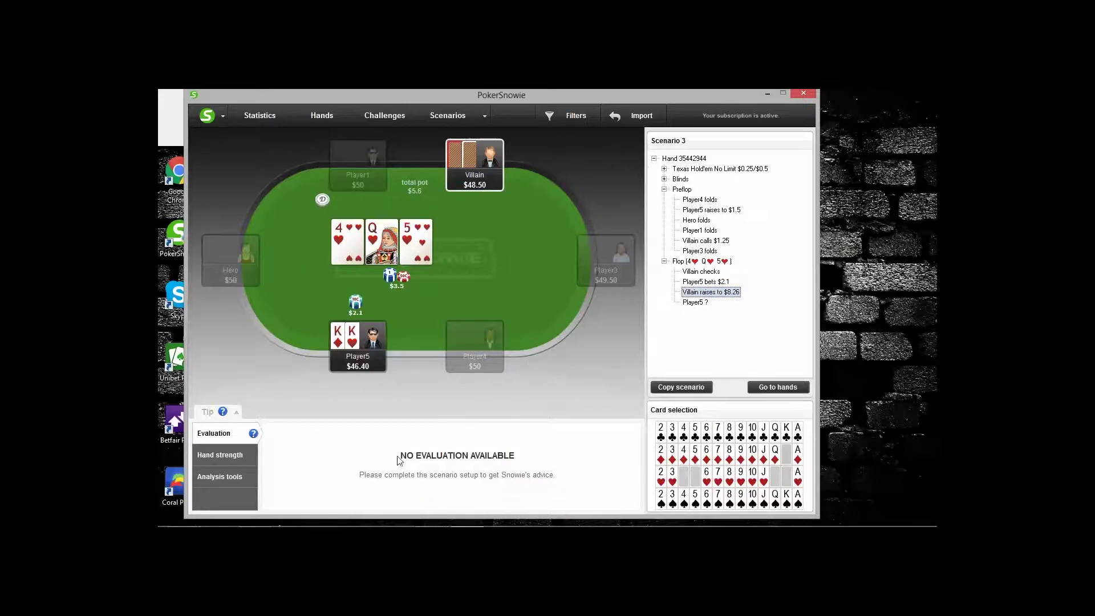
left_click(216, 478)
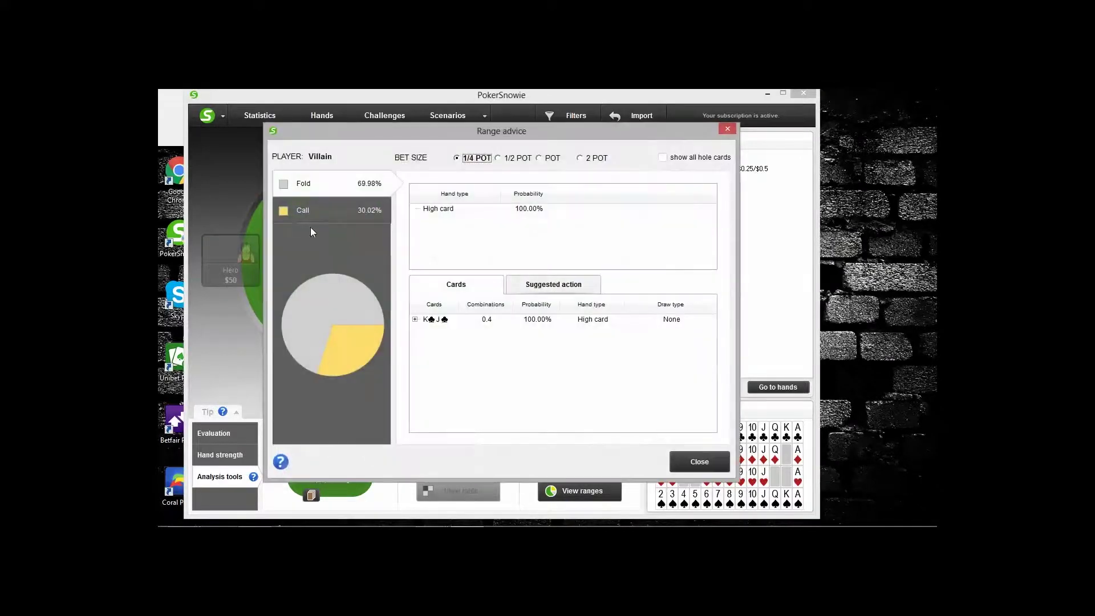
left_click(326, 205)
left_click(335, 191)
left_click(518, 159)
left_click(561, 159)
left_click(592, 157)
left_click(547, 162)
left_click(514, 160)
left_click(479, 159)
left_click(726, 131)
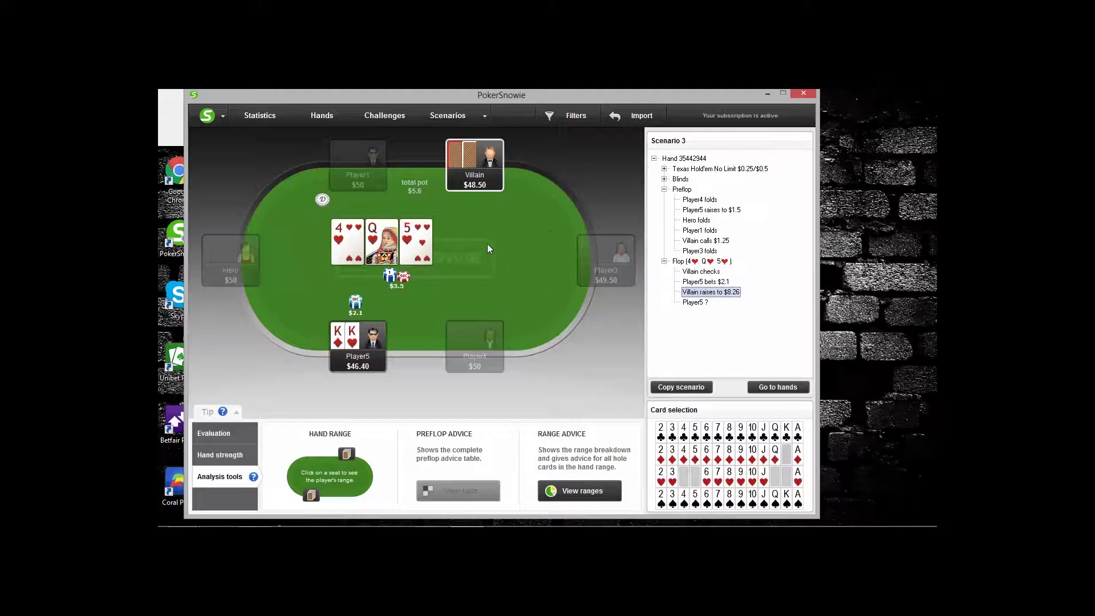
Review the evaluation of Player5's decision against the flop raise and the suggested actions for the calling range
left_click(696, 303)
left_click(227, 434)
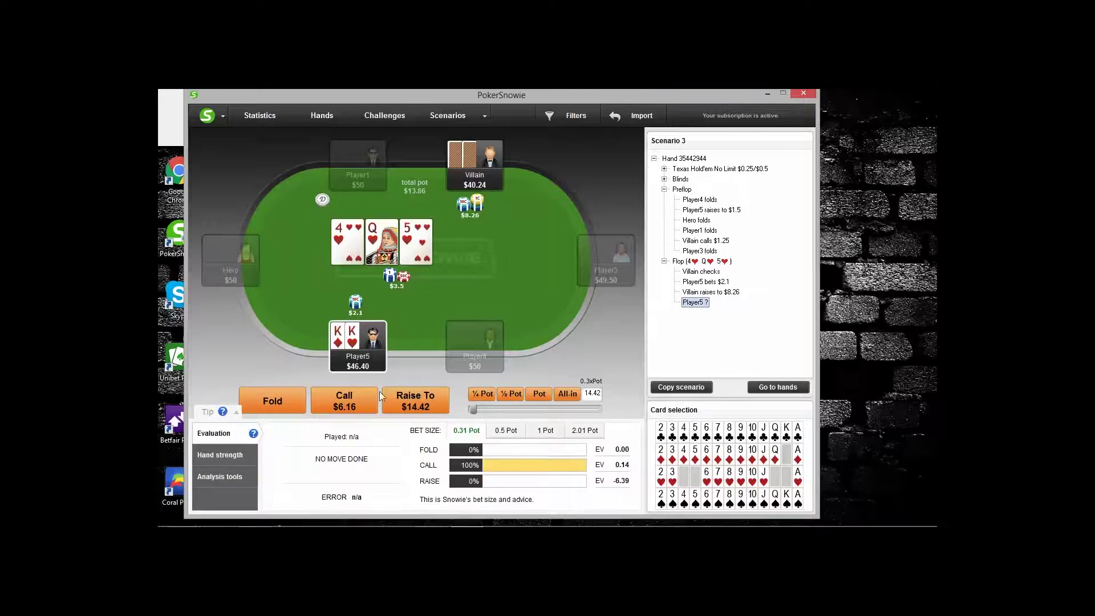
left_click(228, 478)
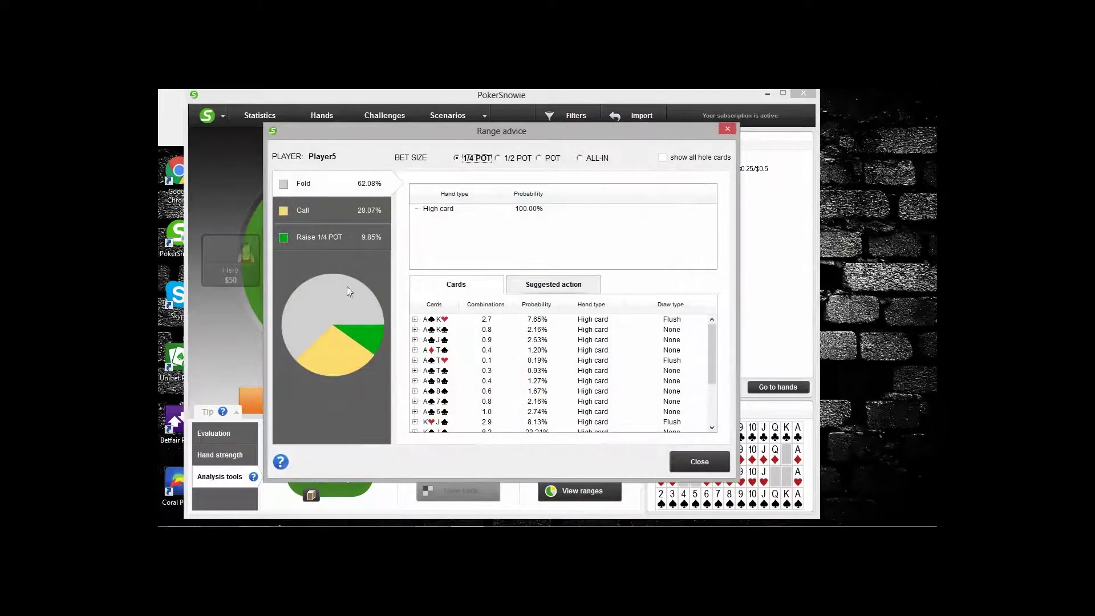
left_click(341, 214)
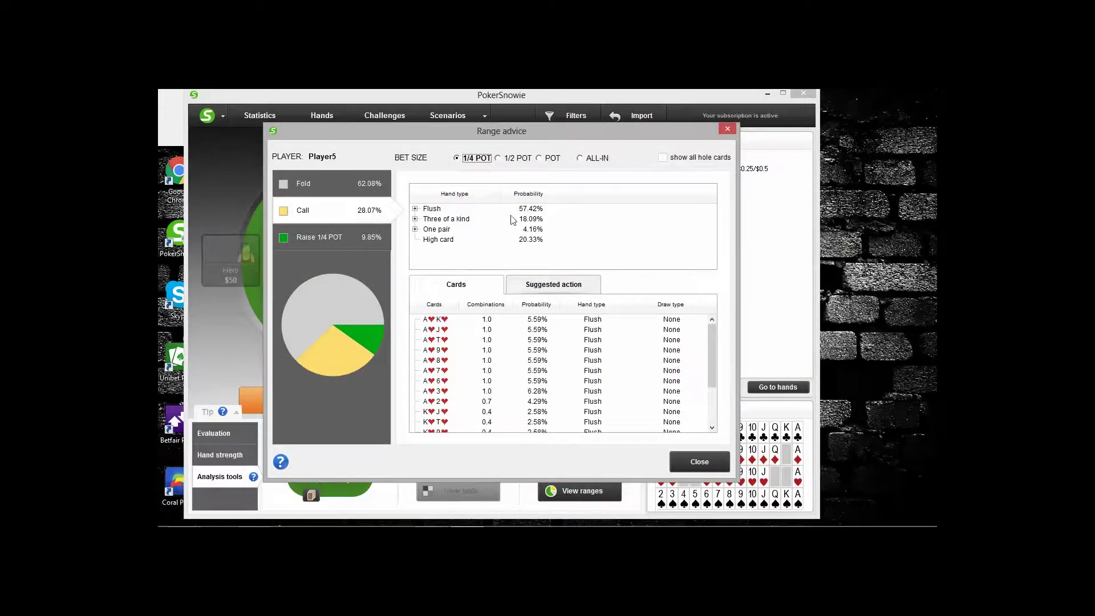
left_click(561, 291)
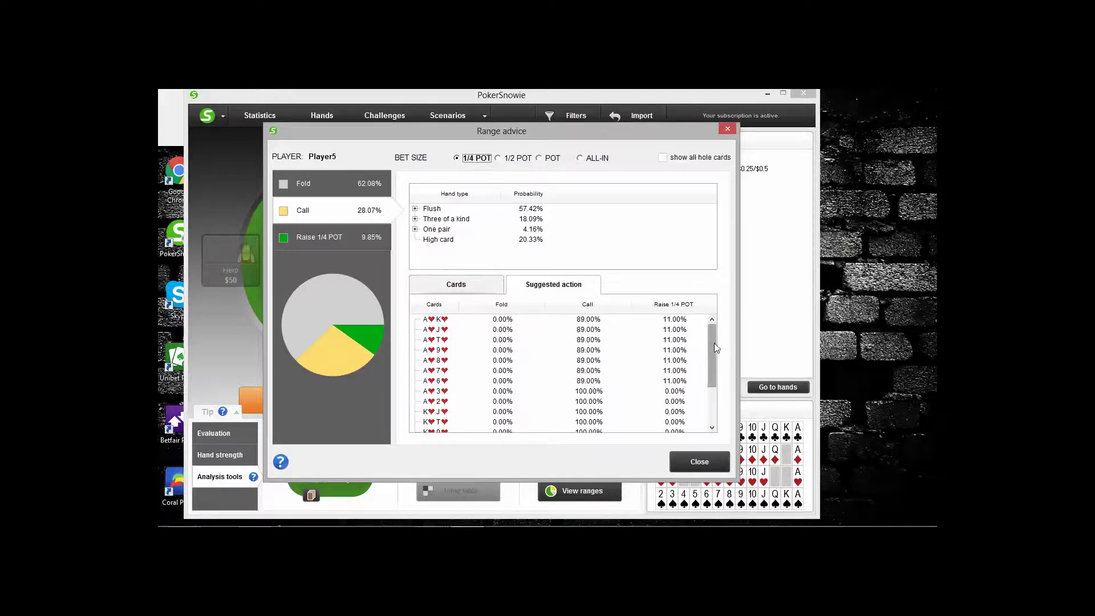
left_click_drag(713, 345, 708, 415)
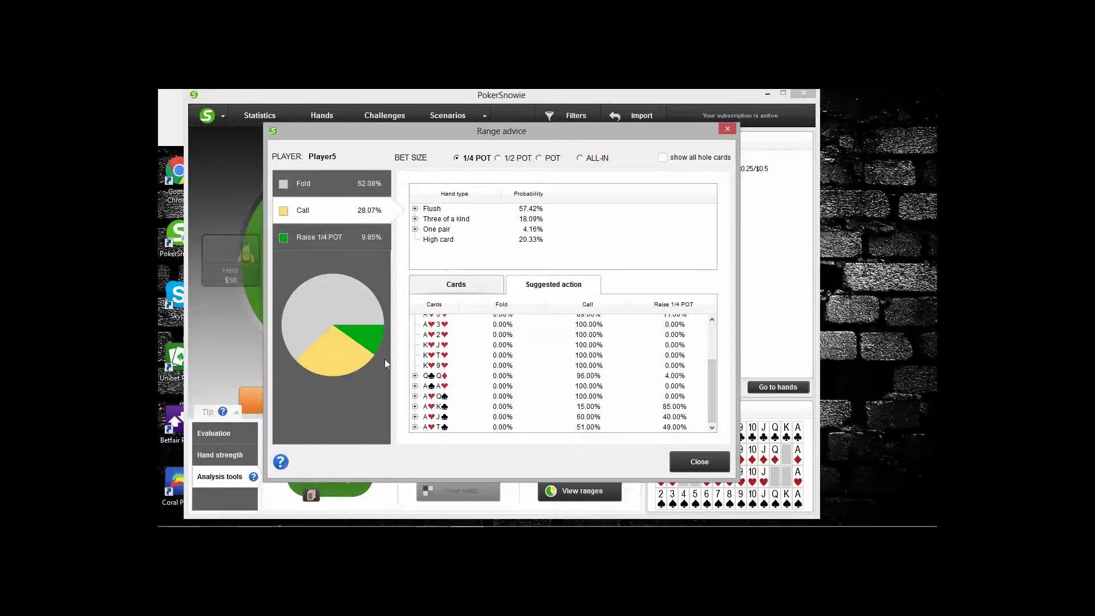
left_click(726, 130)
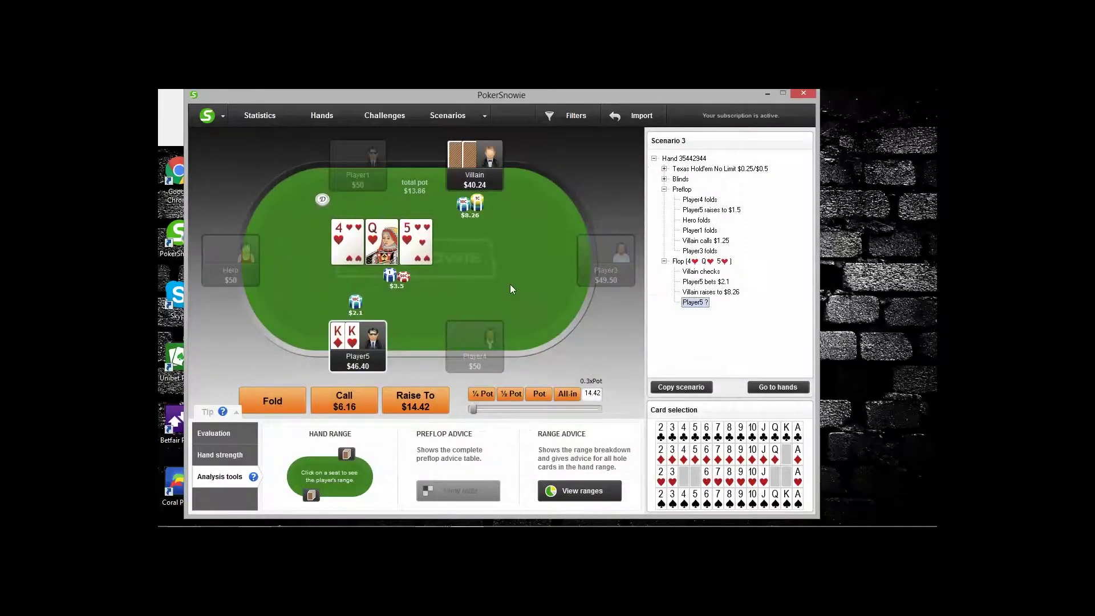
Have Player5 call $6.16 on the flop and set the turn card to the seven of clubs
left_click(333, 406)
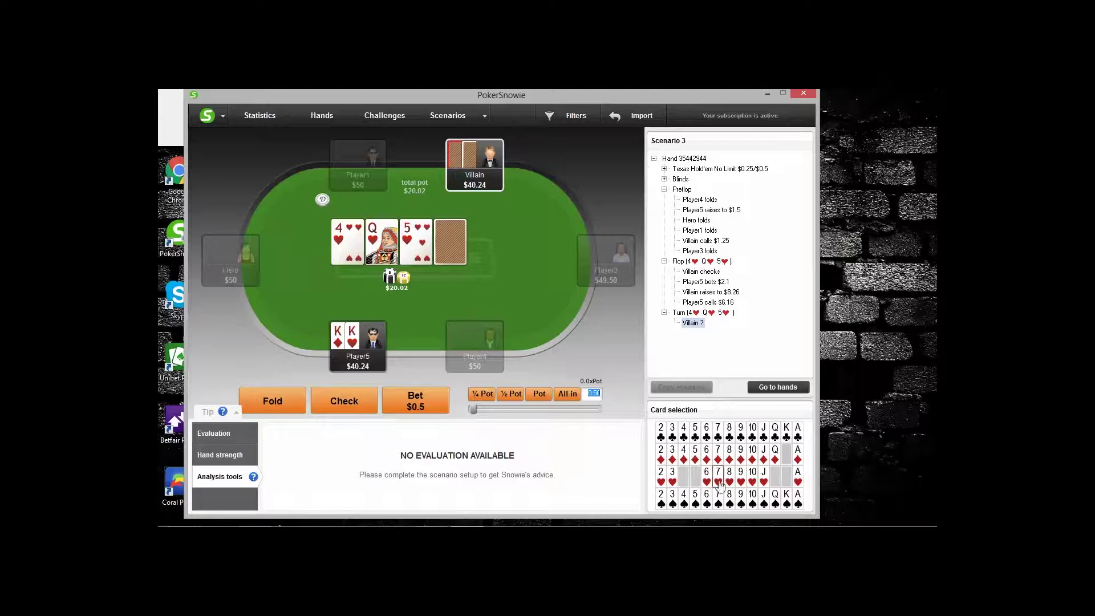
left_click(722, 439)
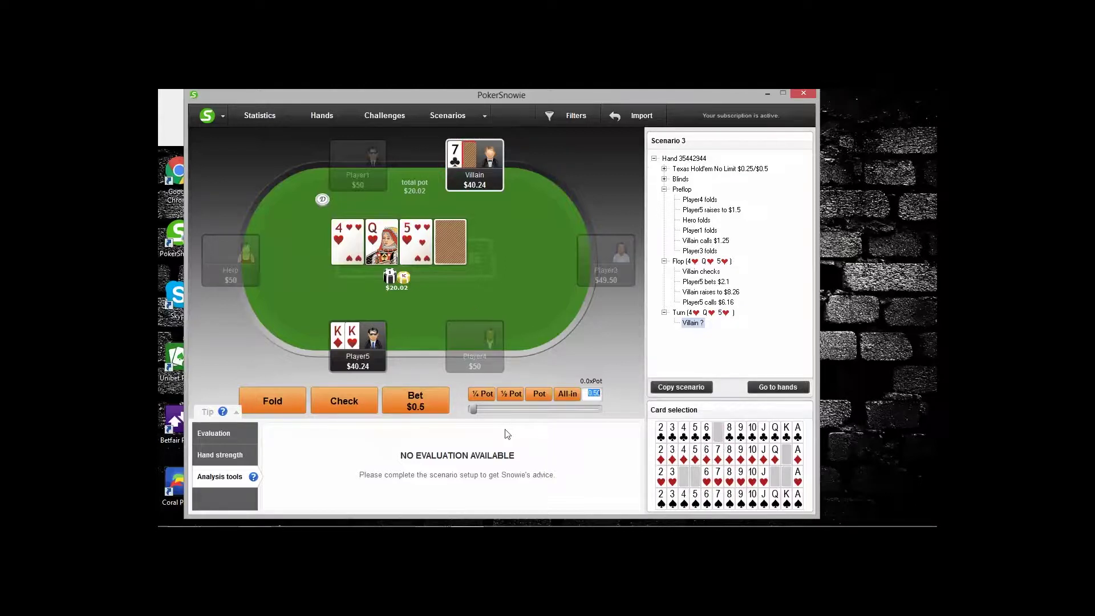
left_click(453, 165)
left_click(451, 234)
left_click(719, 432)
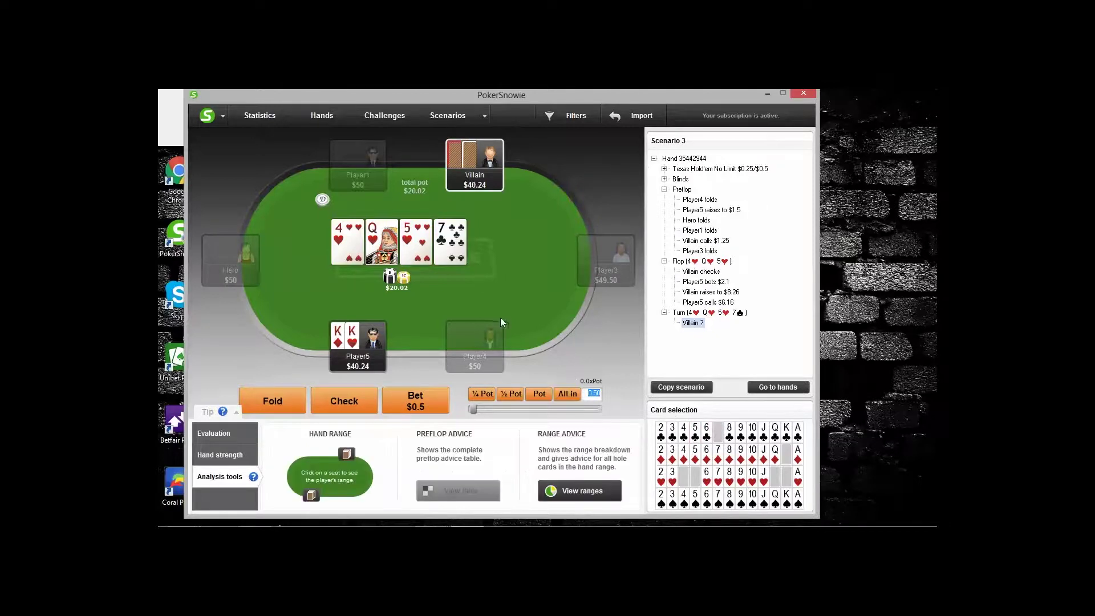
Check the turn with Villain and bring up the evaluation of Player5's turn decision
left_click(354, 399)
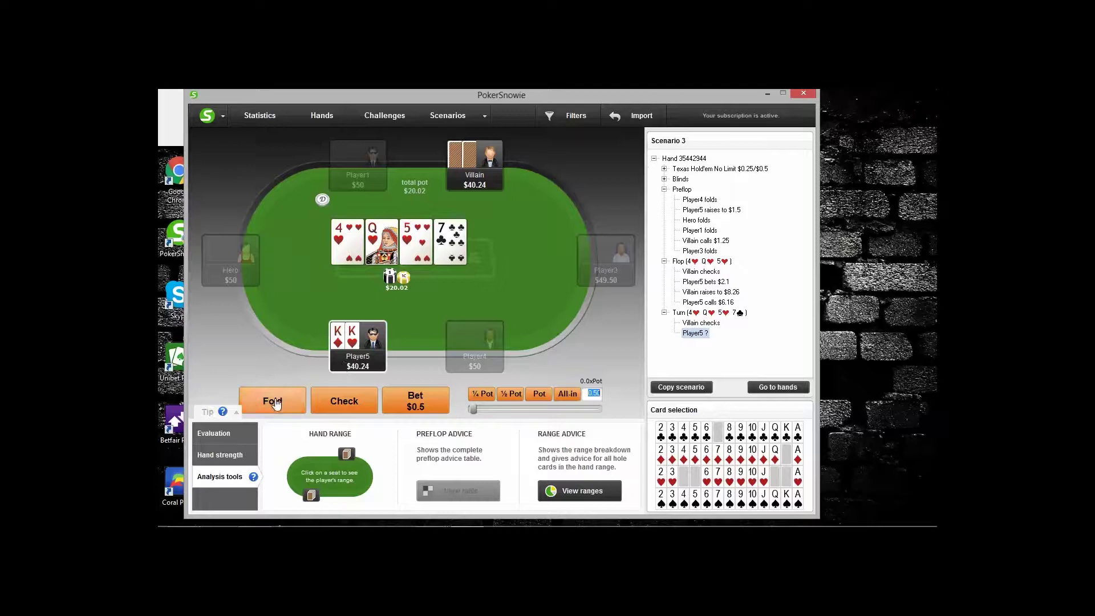
left_click(235, 437)
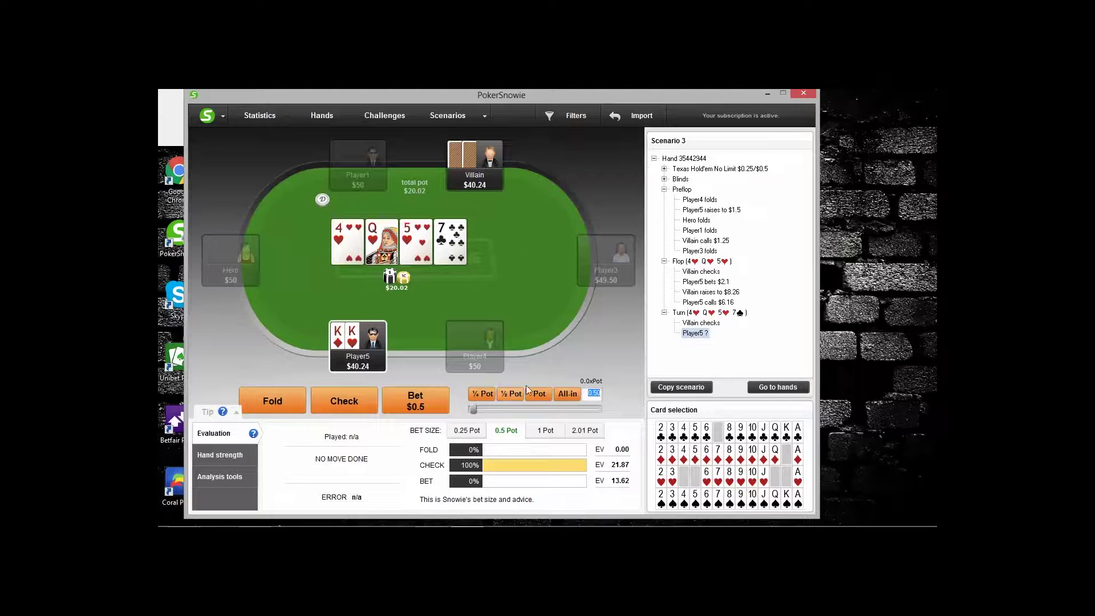
Open the range advice for Player5's turn decision and review all the hole cards in the half-pot betting range
left_click(207, 478)
left_click(566, 493)
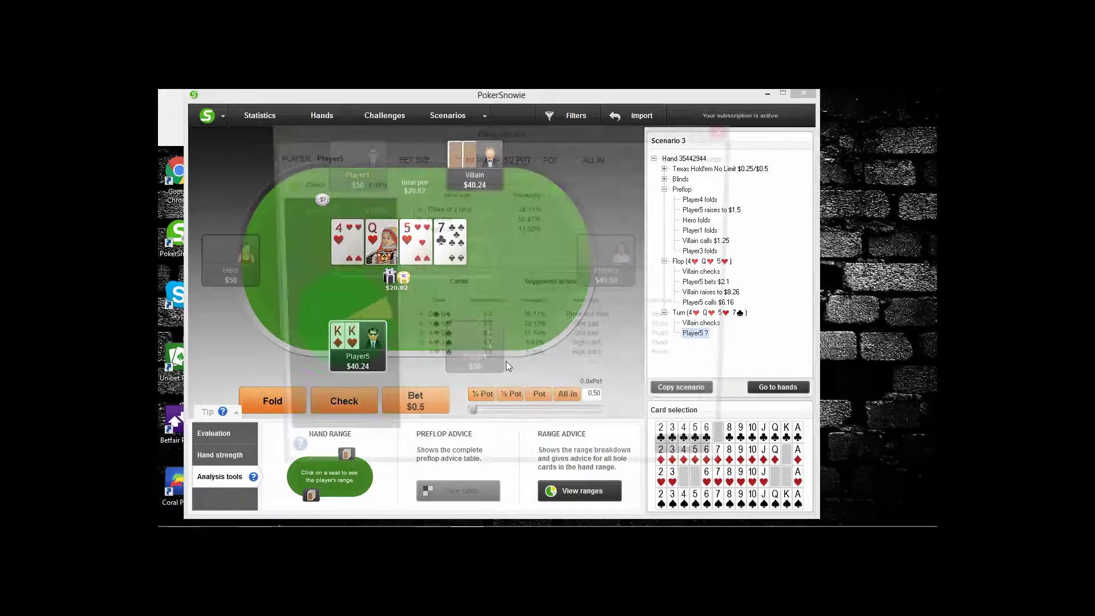
left_click(377, 214)
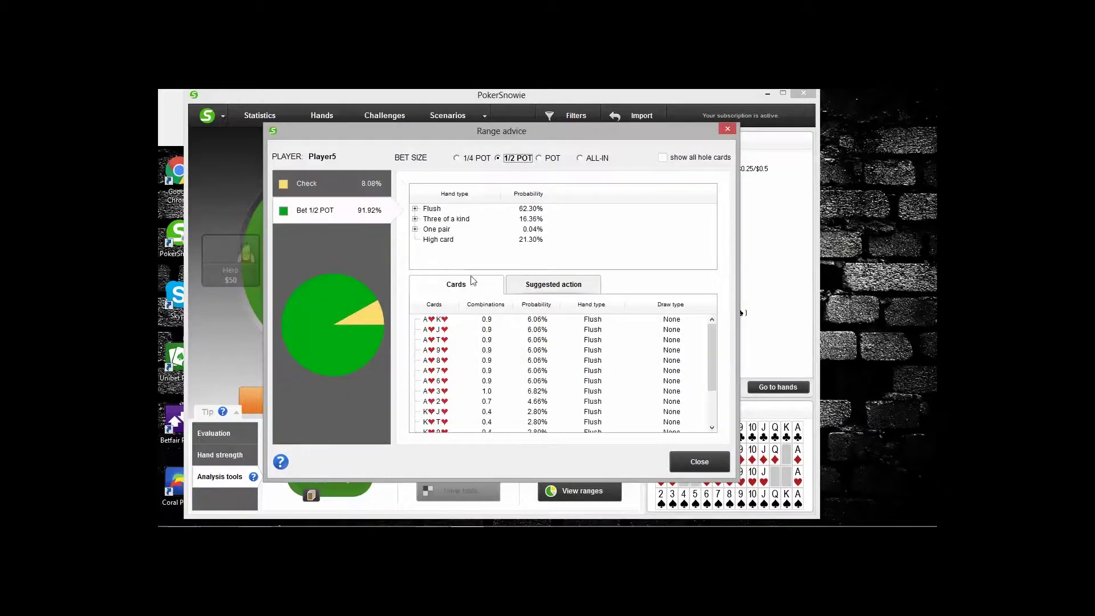
scroll(713, 356, "down", 2)
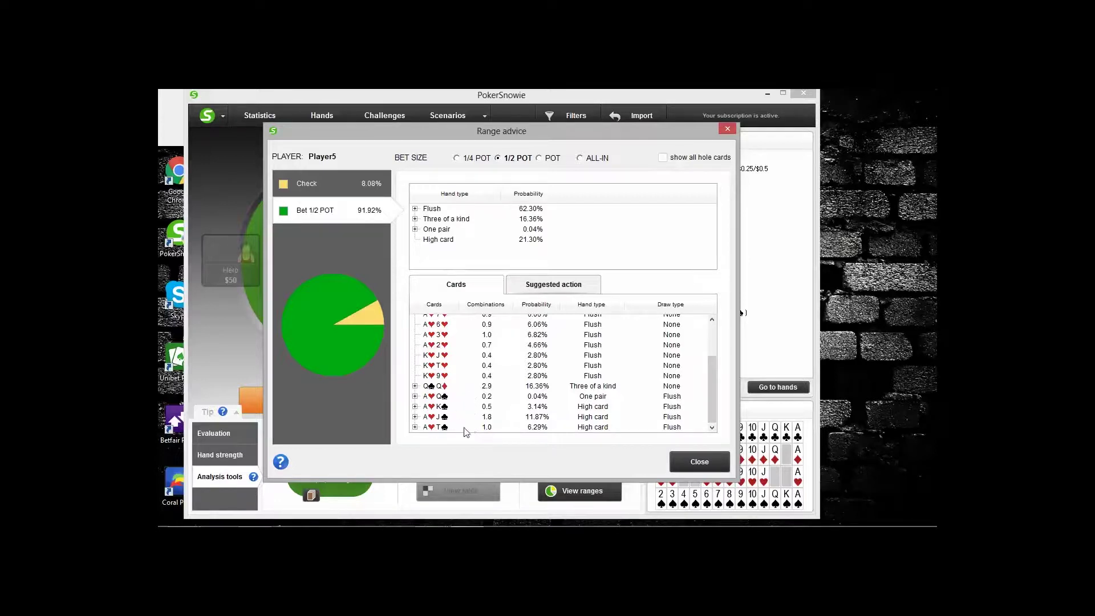
Review the hands in Player5's turn checking range and their suggested actions, comparing them with the table, and close the advice
left_click(371, 193)
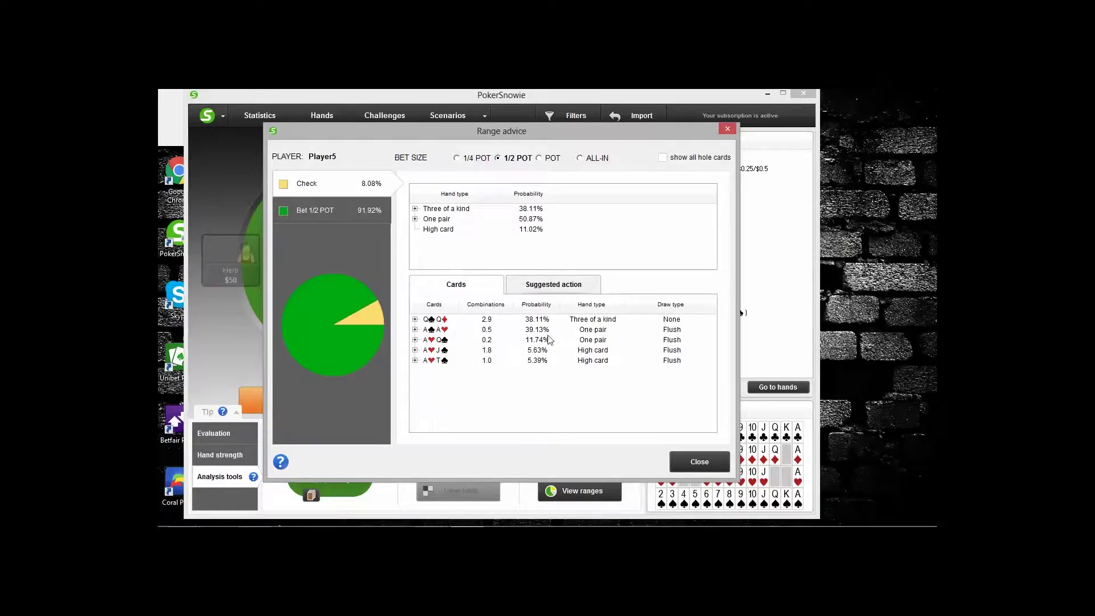
left_click(574, 290)
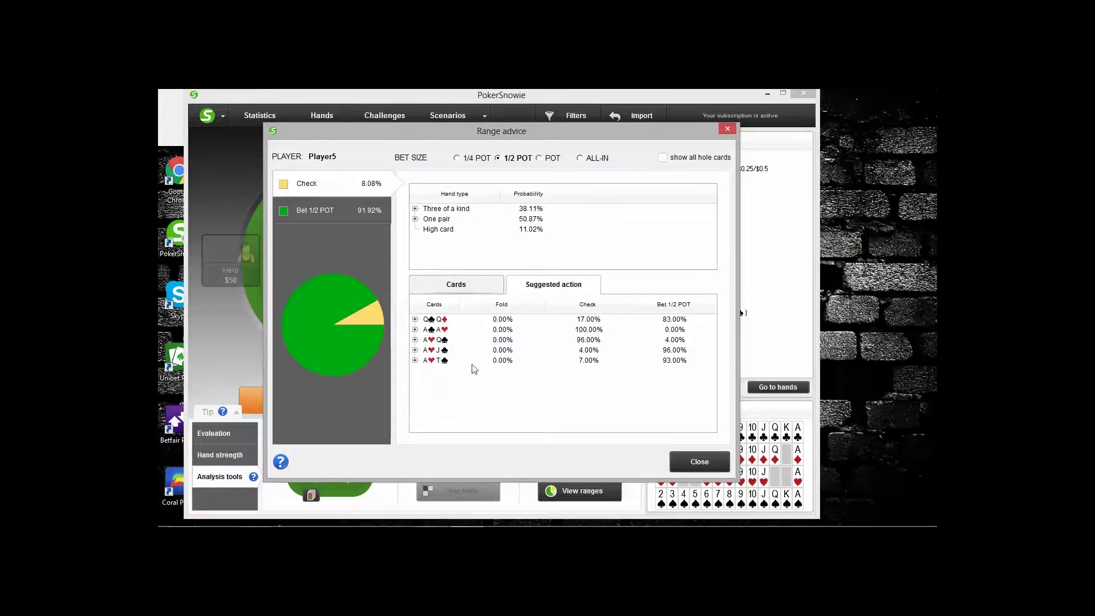
left_click_drag(473, 136, 575, 147)
left_click_drag(827, 159, 601, 158)
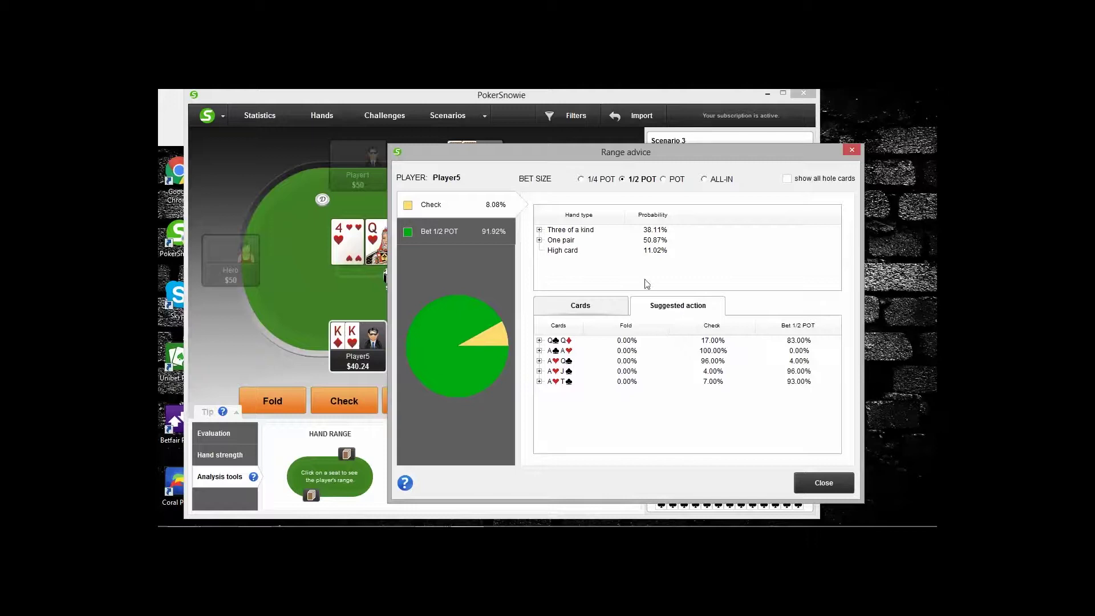
left_click(852, 149)
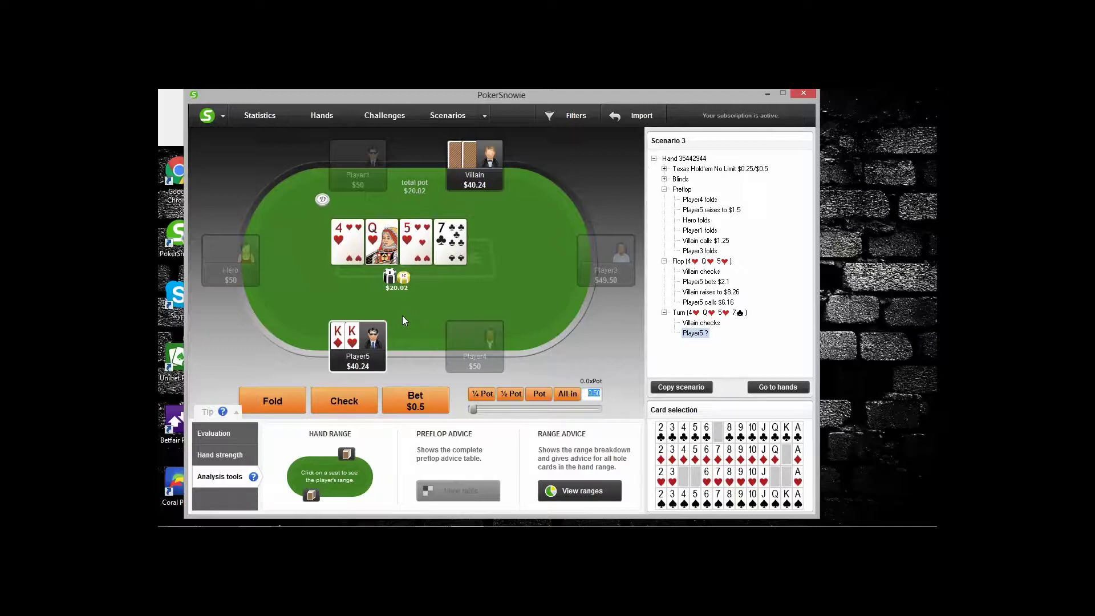
Check the turn with Player5 and have Villain bet $15 on the river
left_click(344, 401)
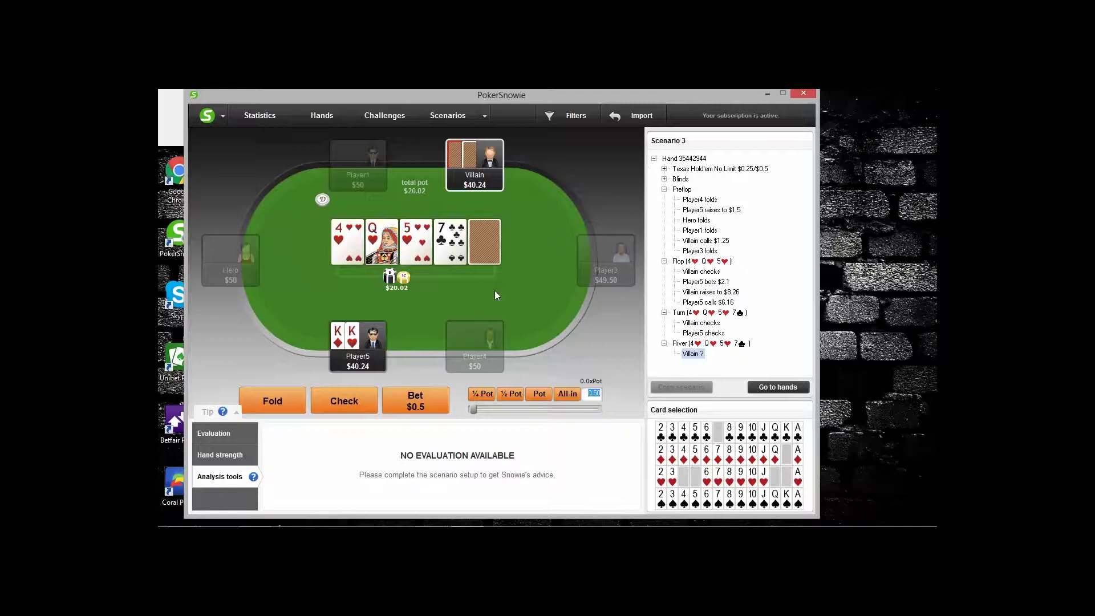
left_click_drag(479, 410, 523, 418)
left_click_drag(585, 393, 630, 401)
type("15")
key("Return")
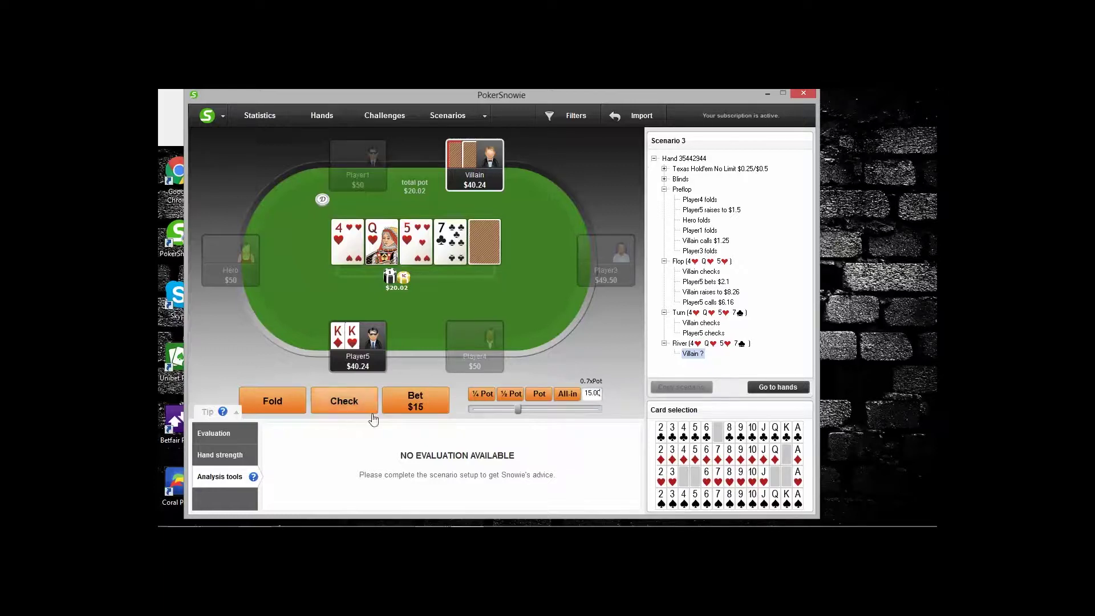
left_click(429, 406)
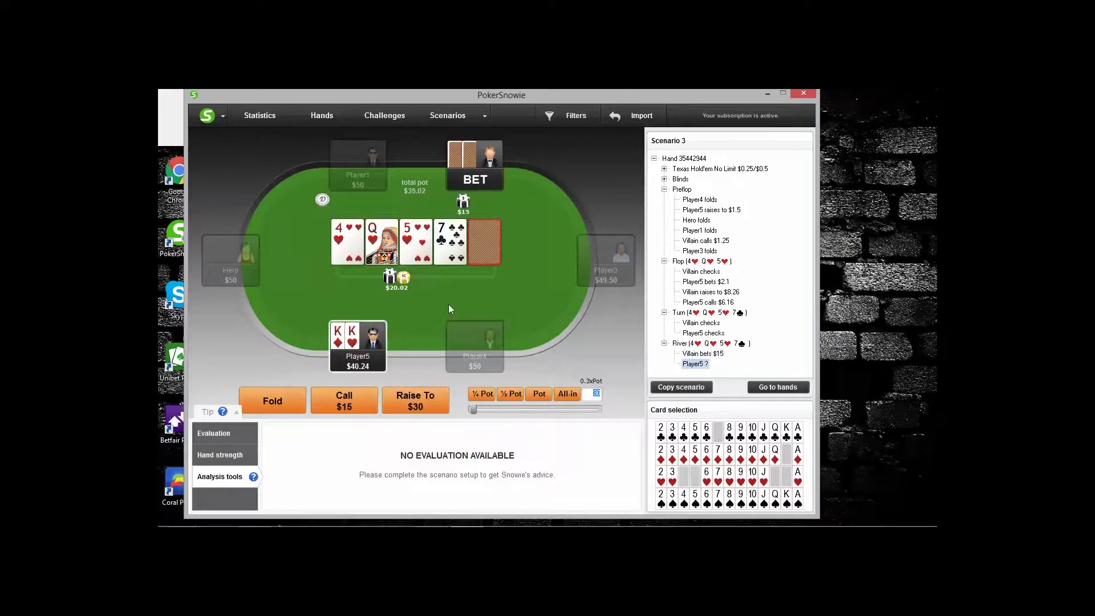
Set the river card to the six of diamonds and bring up the evaluation of Player5's river decision
left_click(243, 432)
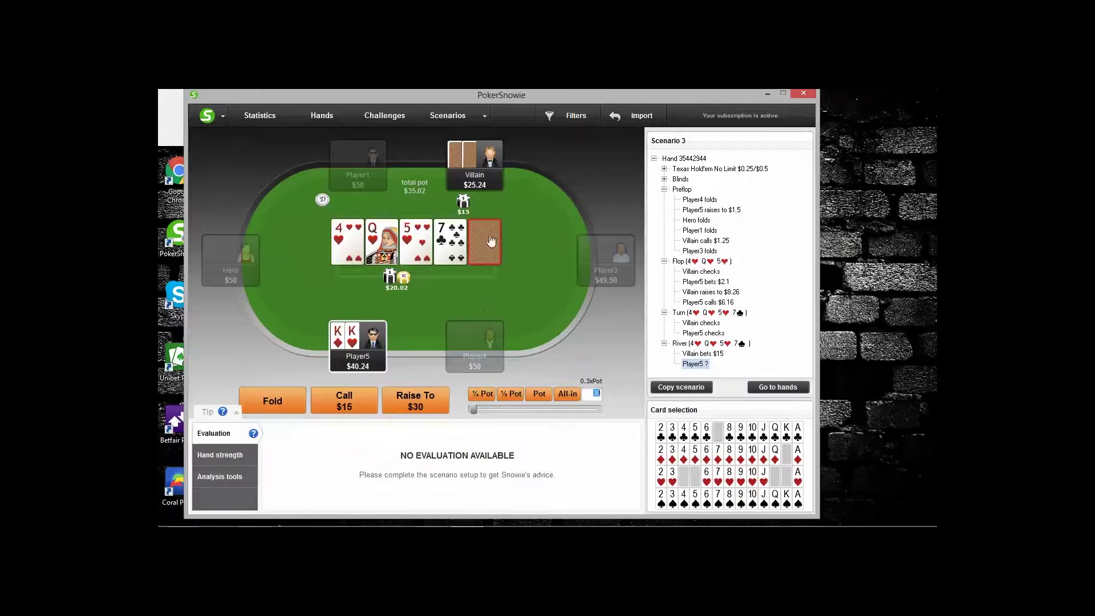
left_click(707, 455)
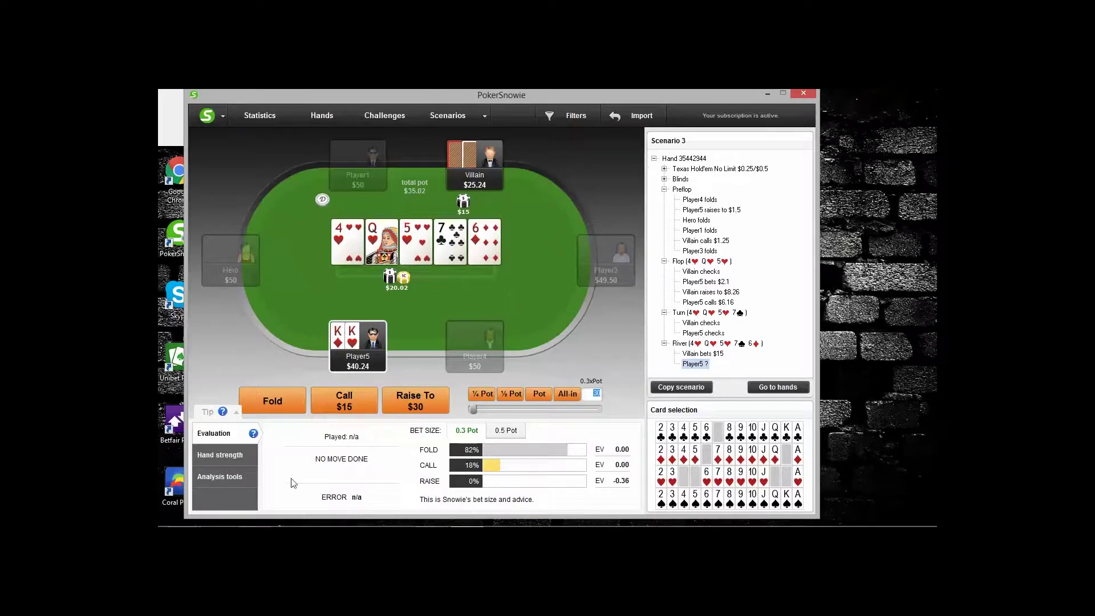
Review the range advice for Player5's response to the river bet, examining the calling range and its suggested actions, and close it
left_click(209, 485)
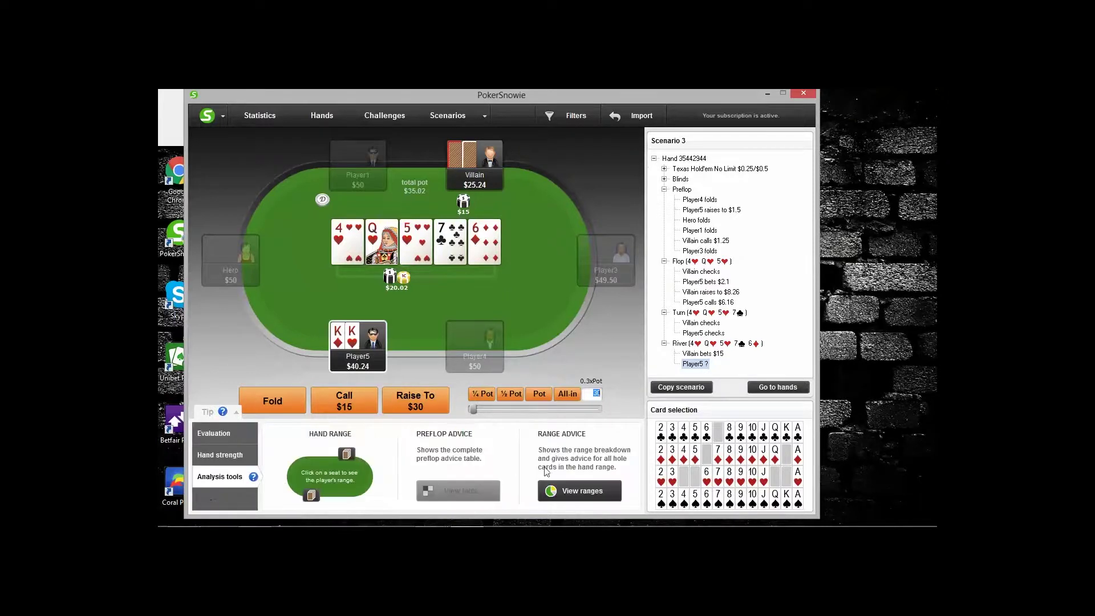
left_click(585, 495)
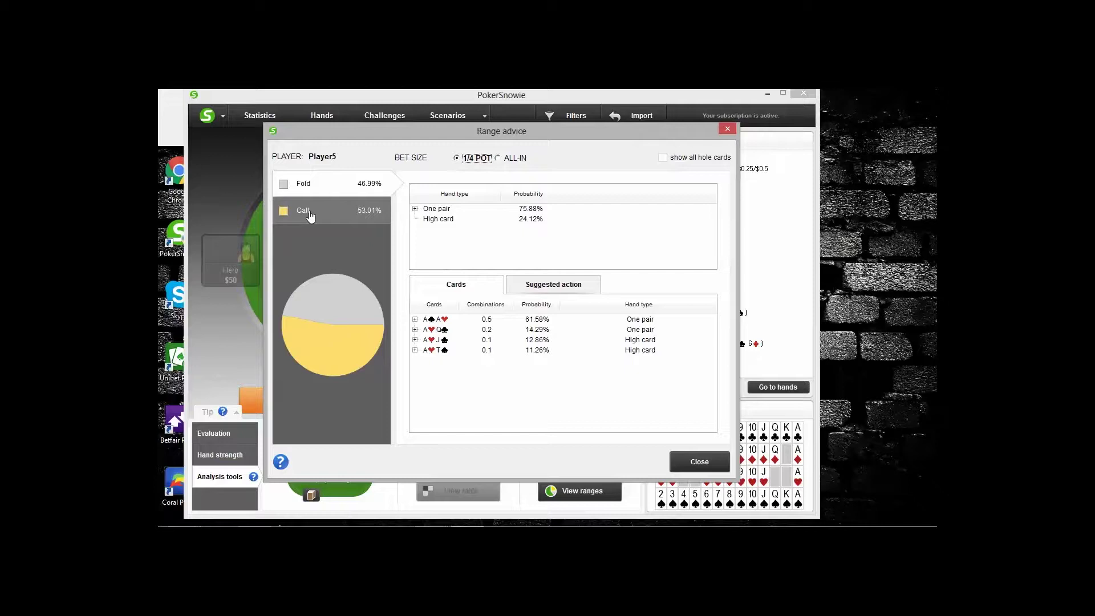
left_click(310, 216)
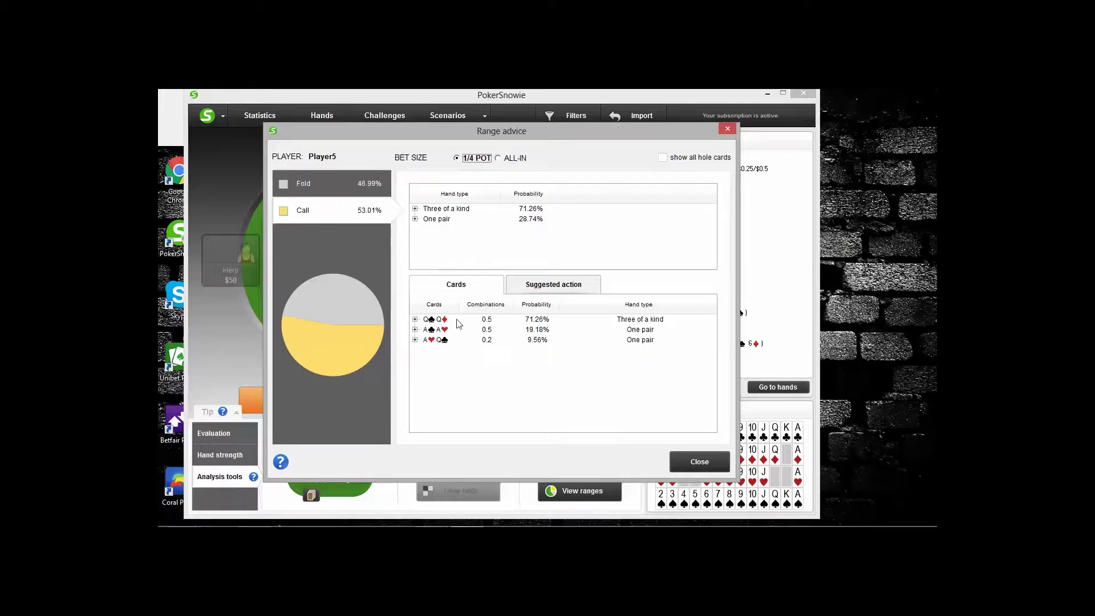
left_click(557, 289)
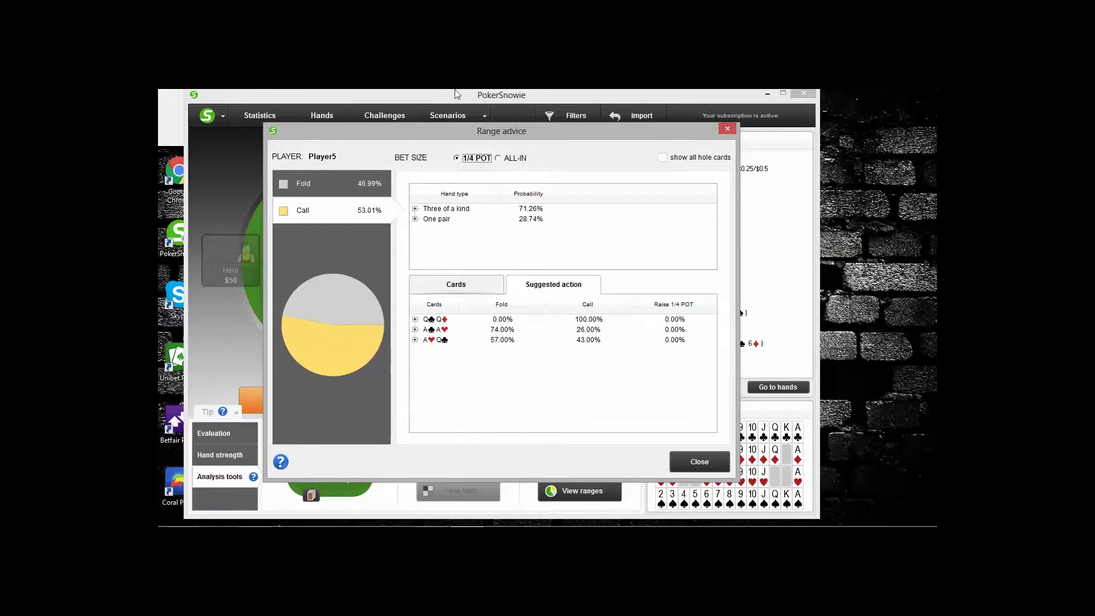
left_click_drag(496, 135, 730, 128)
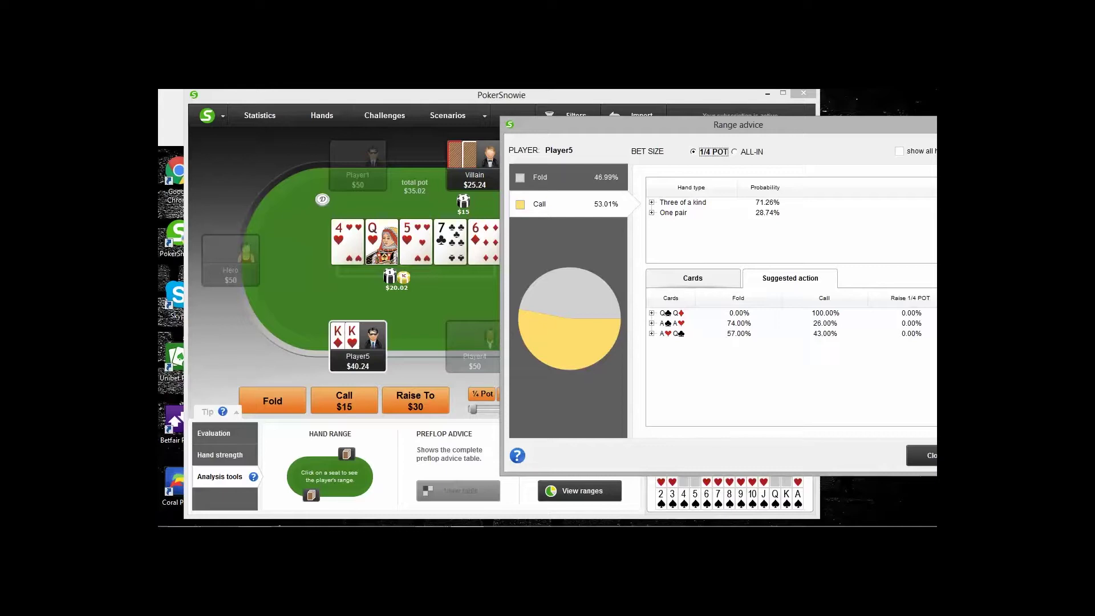
left_click_drag(605, 129, 404, 139)
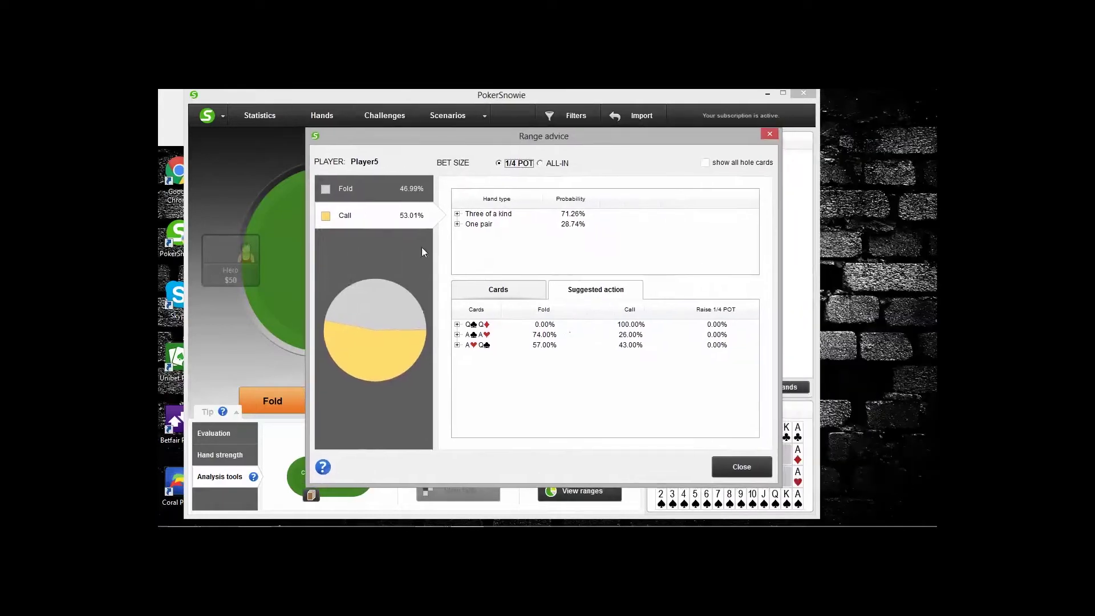
left_click(770, 135)
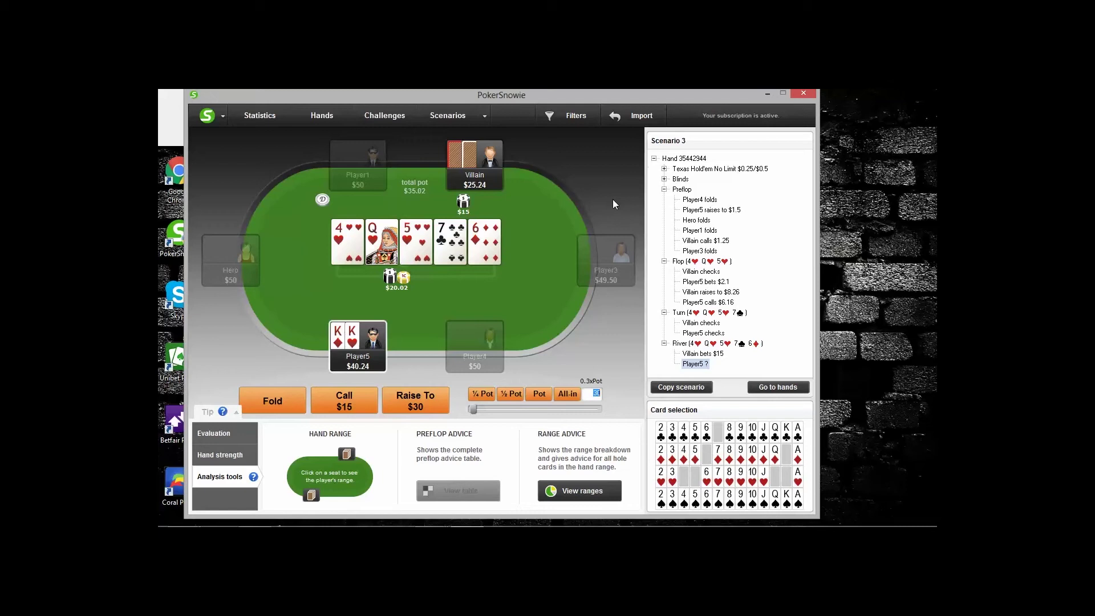
left_click(841, 198)
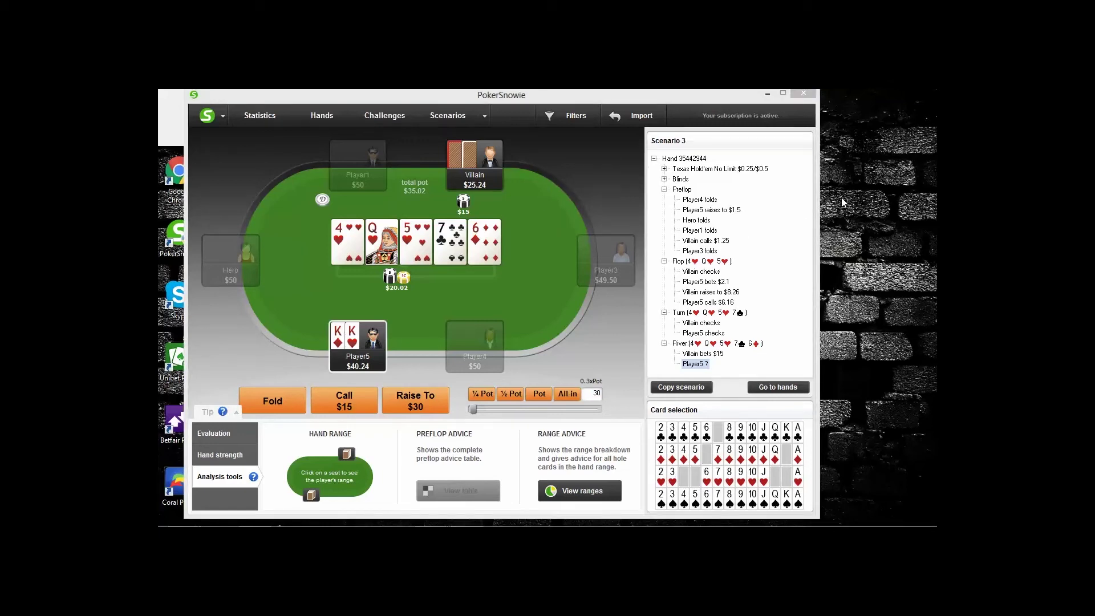